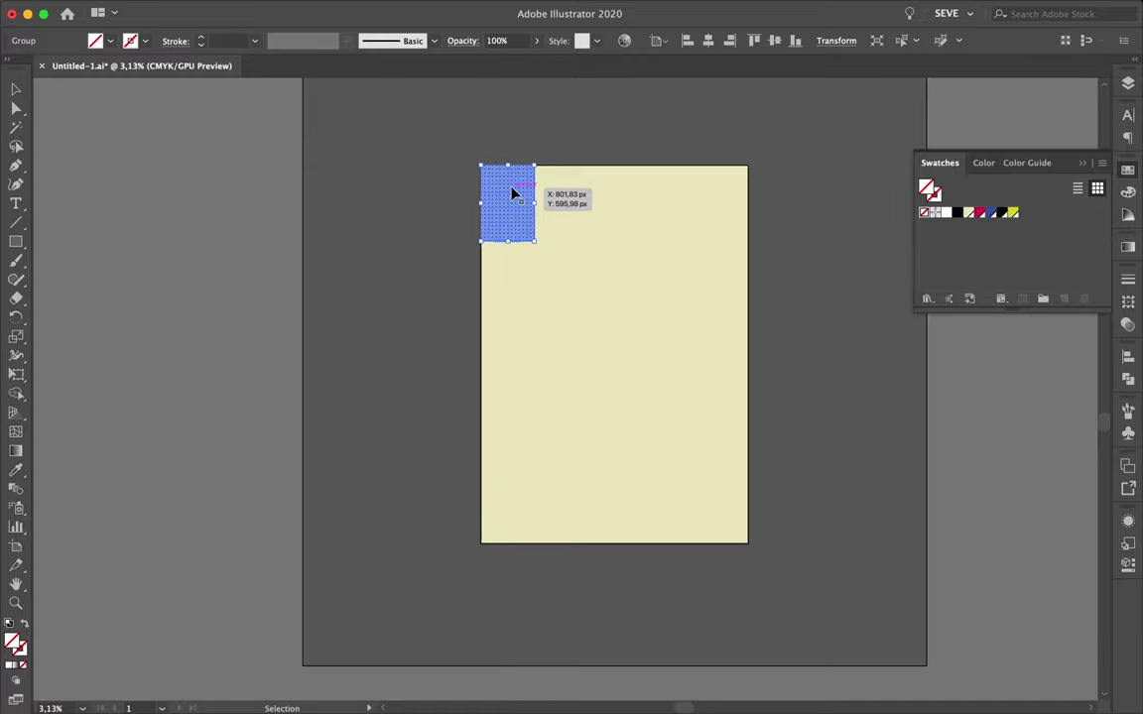
# - Scale the crossed-line grid group to fill the cream artboard, then show the rulers
pyautogui.moveTo(534, 241)
pyautogui.mouseDown()
pyautogui.moveTo(748, 552)
pyautogui.moveTo(749, 512)
pyautogui.mouseUp()
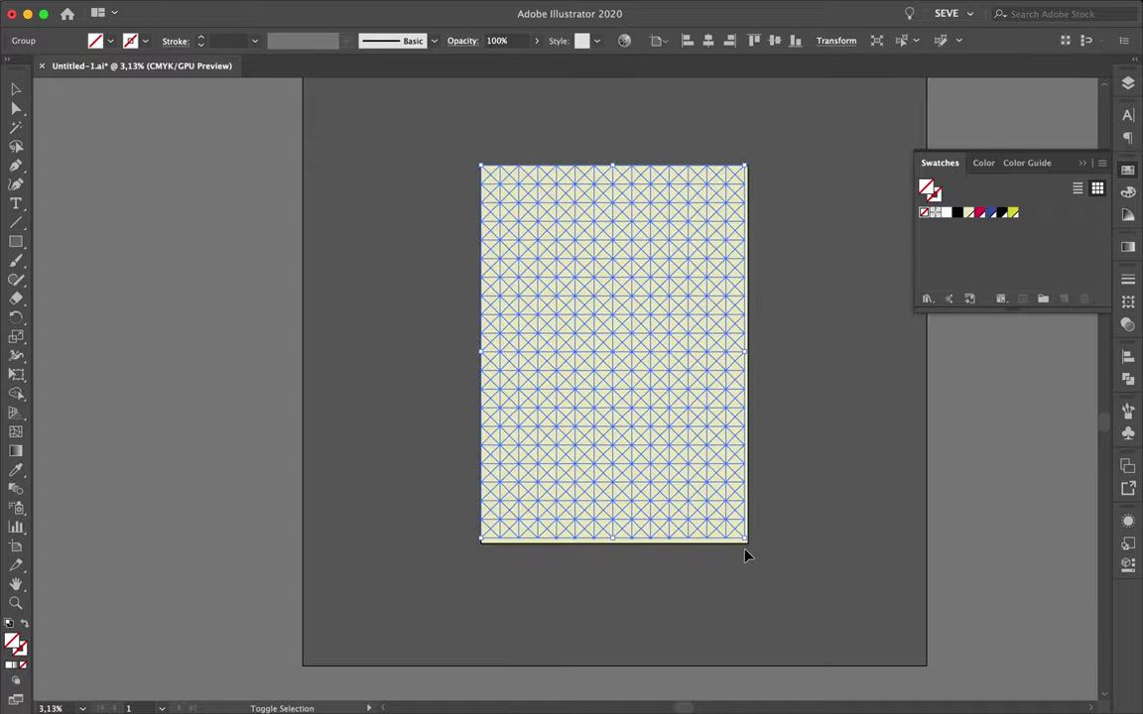
pyautogui.scroll(5, 748, 552)
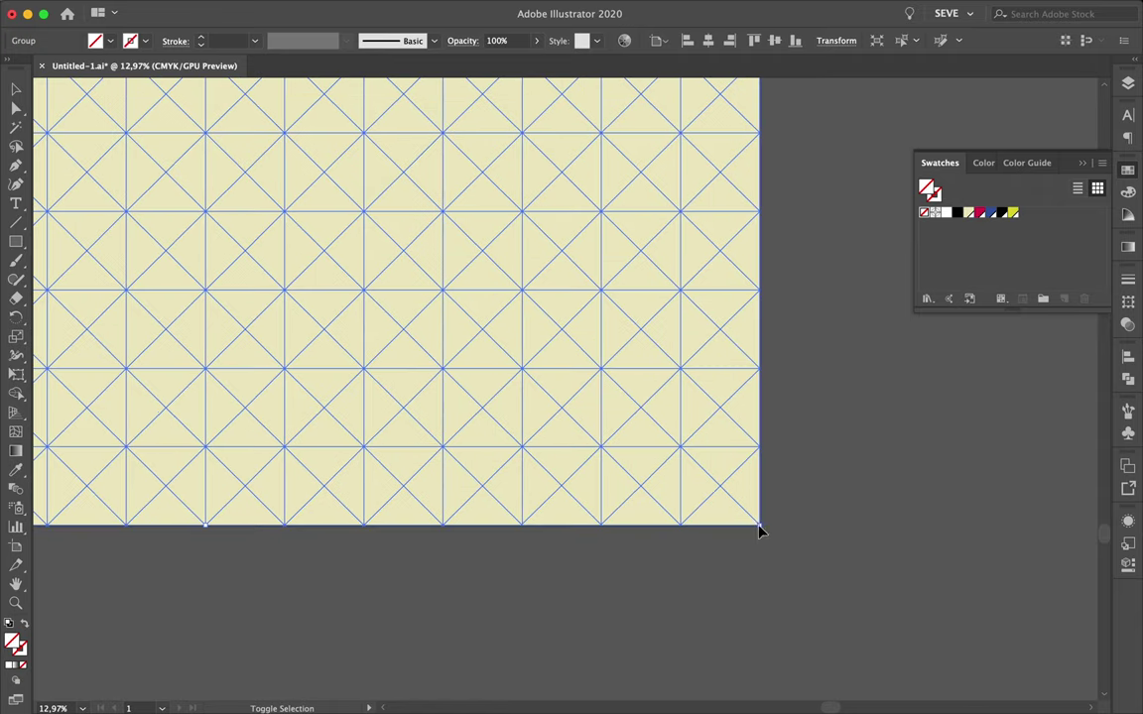
pyautogui.scroll(-5, 749, 512)
pyautogui.moveTo(749, 511); pyautogui.dragTo(771, 592)
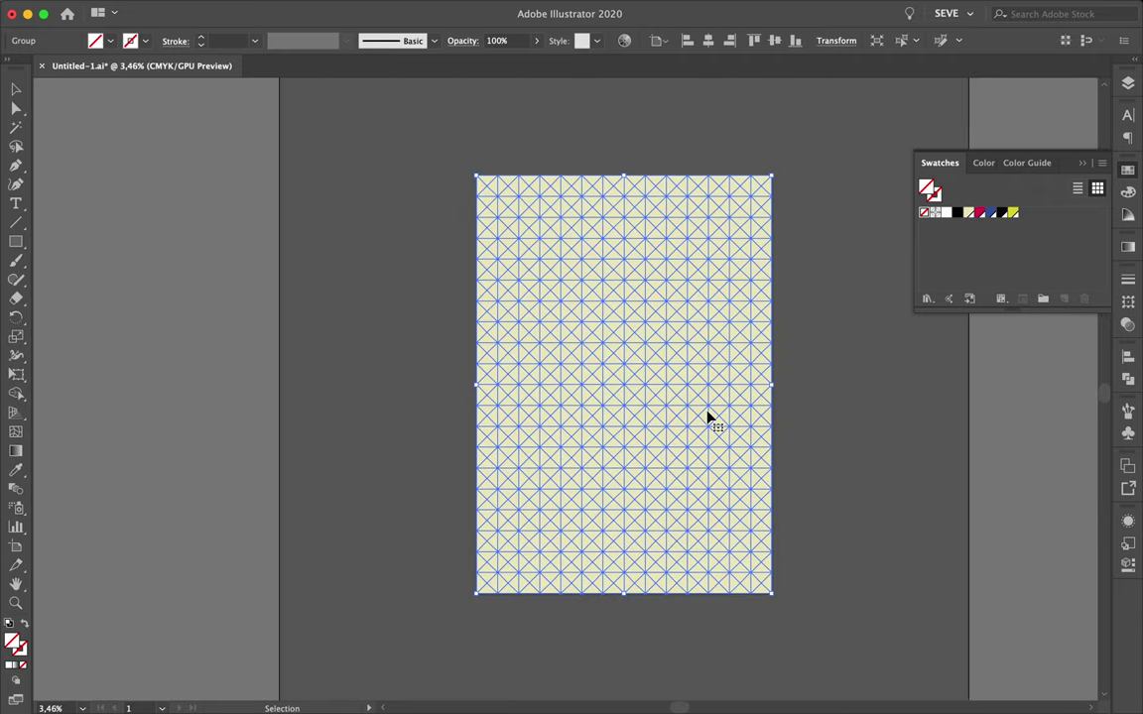
pyautogui.scroll(-1, 714, 410)
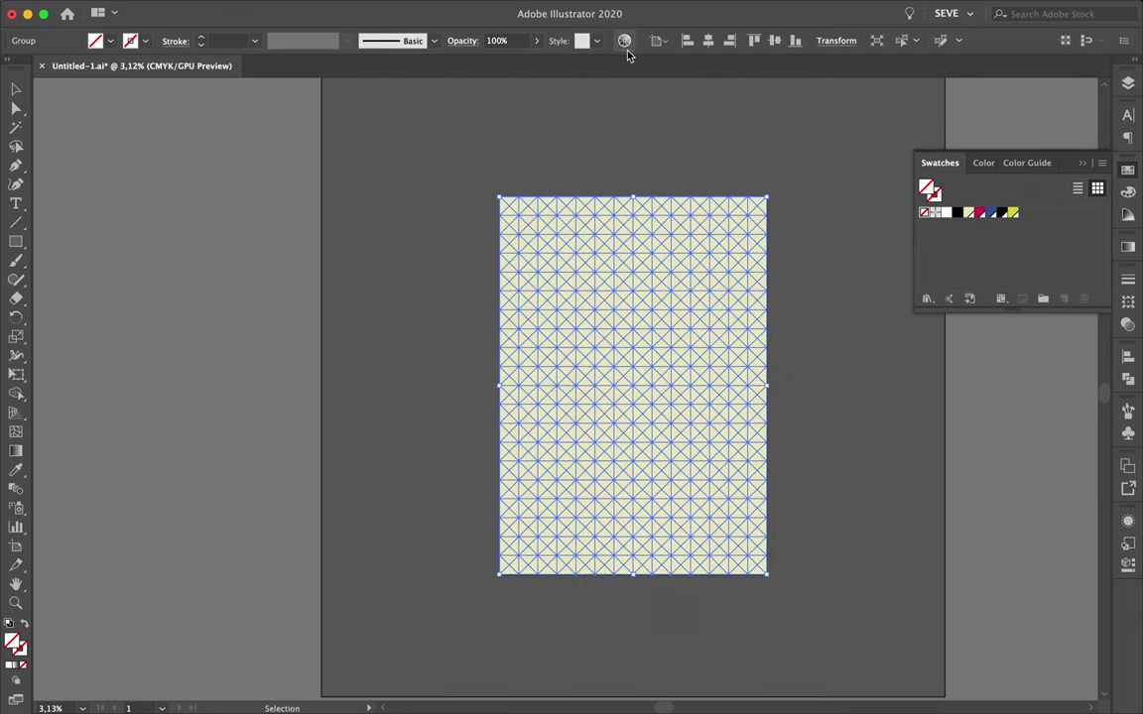
pyautogui.hotkey('ctrl', 'r')
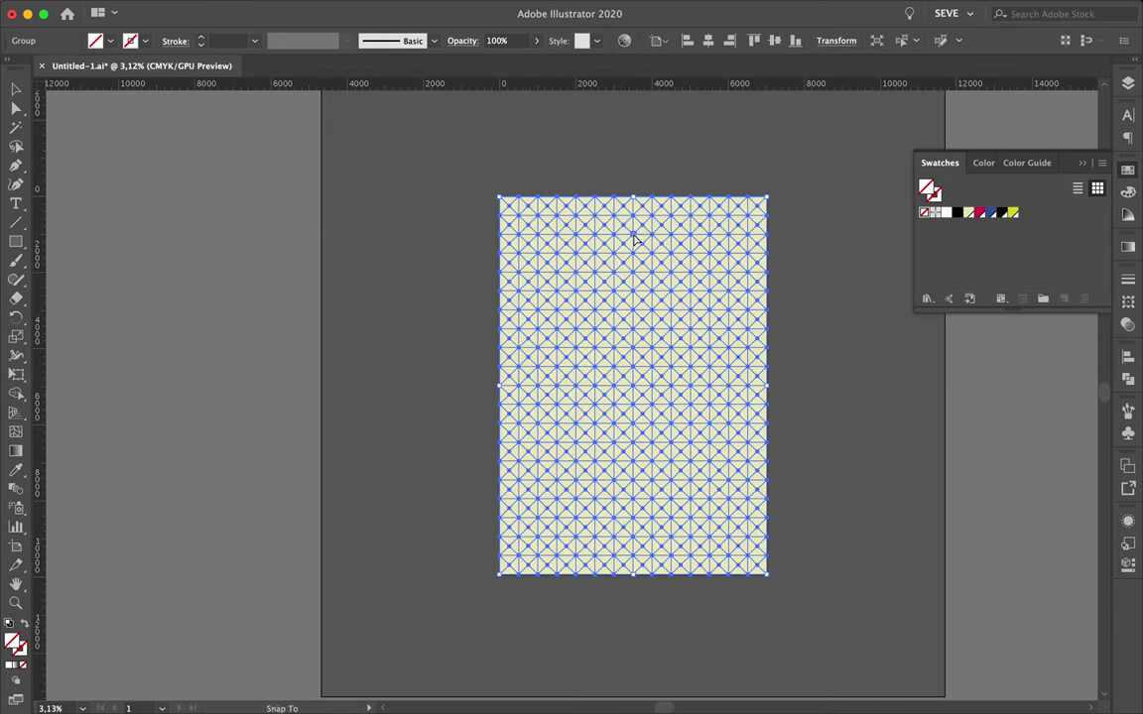
# - Drag top, left, right and bottom guides from the rulers to frame an inner margin
pyautogui.moveTo(631, 236); pyautogui.dragTo(631, 234)
pyautogui.moveTo(39, 254); pyautogui.dragTo(519, 315)
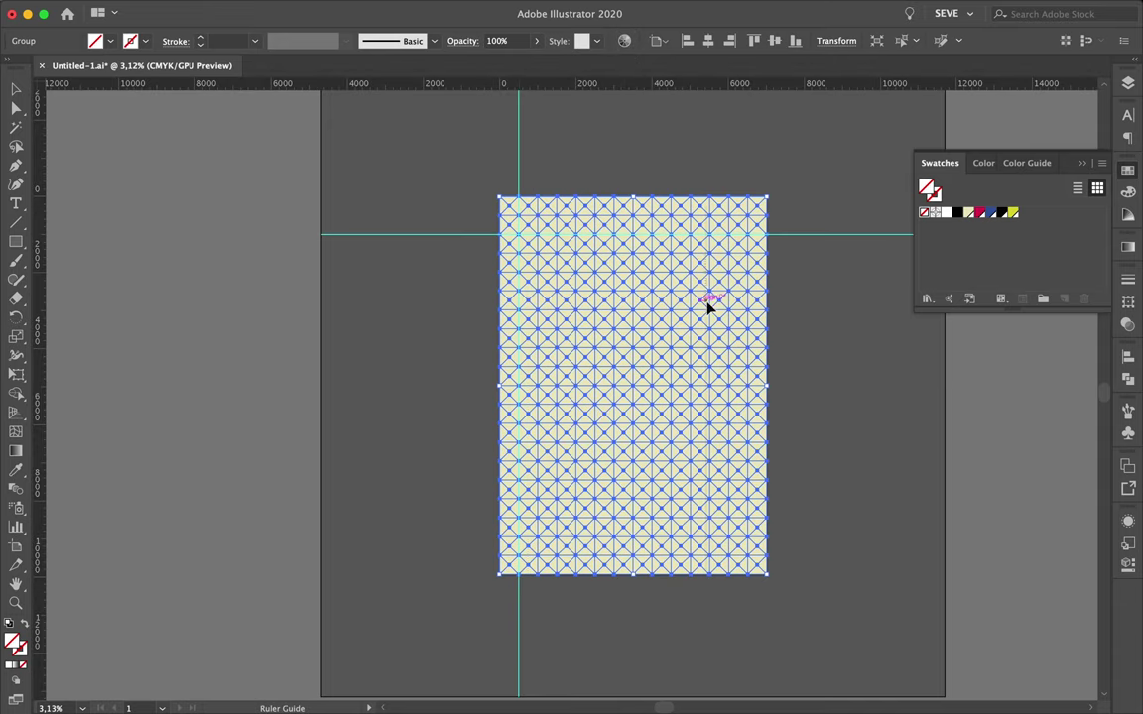
pyautogui.moveTo(39, 298); pyautogui.dragTo(747, 301)
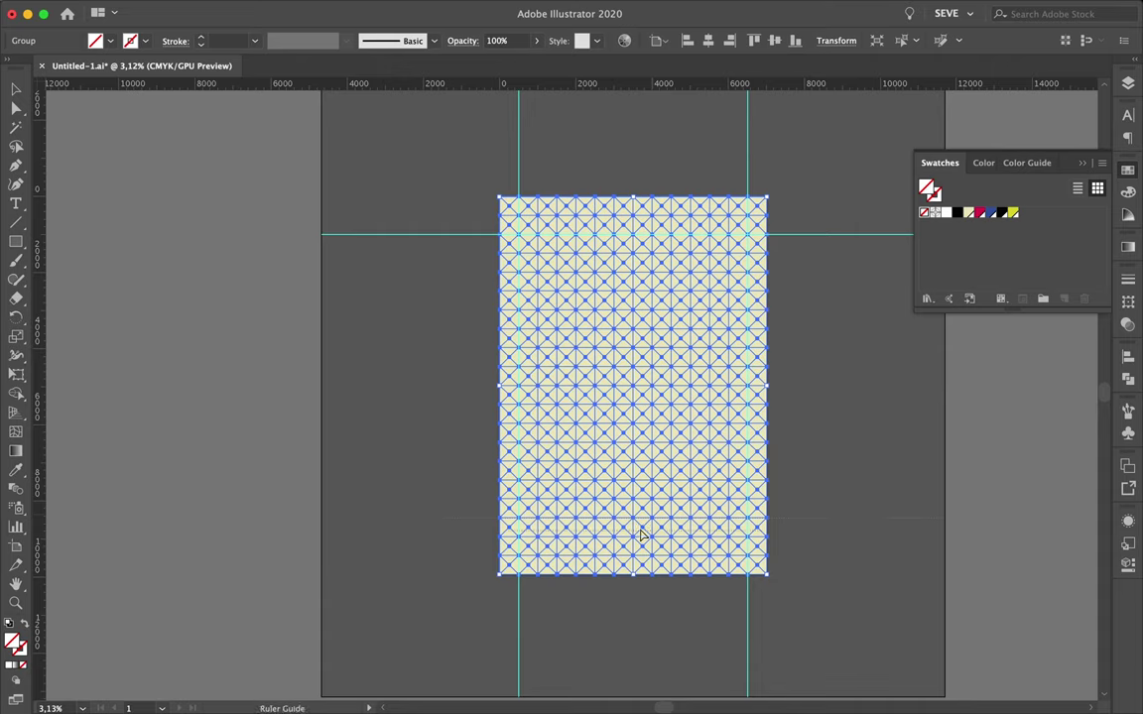
pyautogui.moveTo(655, 519); pyautogui.dragTo(625, 526)
# - Undo an accidental grid shrink, then cut the grid off the page from the Layers panel
pyautogui.moveTo(766, 196)
pyautogui.mouseDown()
pyautogui.moveTo(621, 357)
pyautogui.moveTo(605, 427)
pyautogui.mouseUp()
pyautogui.hotkey('ctrl', 'z')
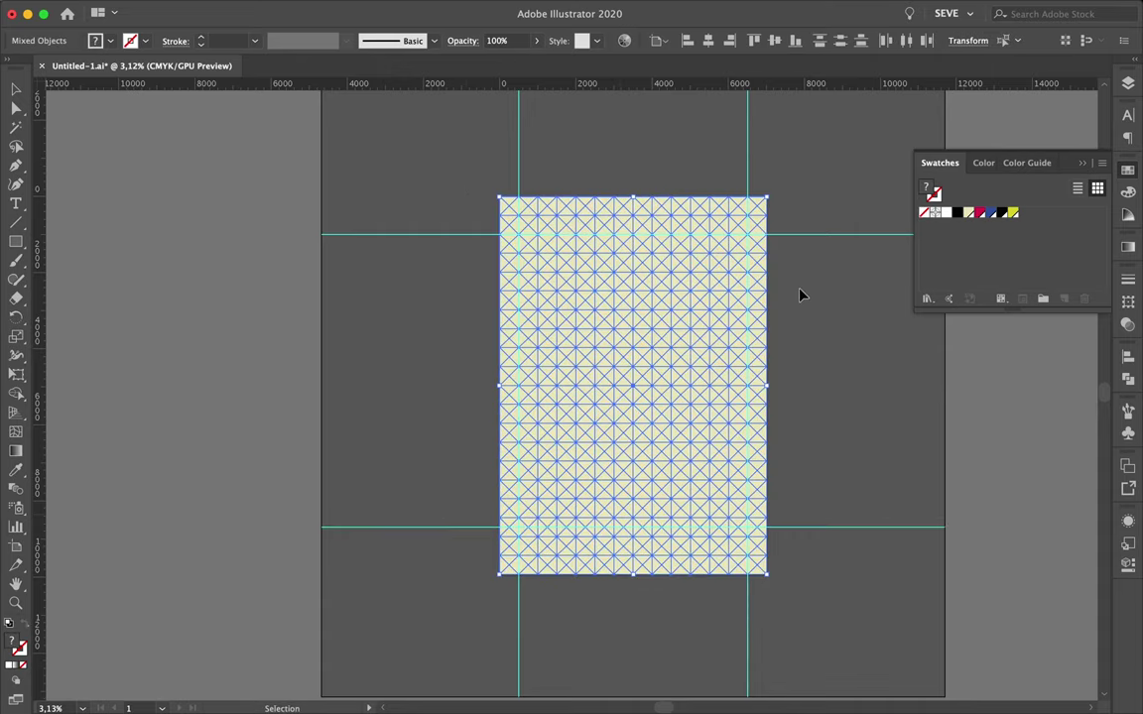
pyautogui.click(1127, 85)
pyautogui.press('Delete')
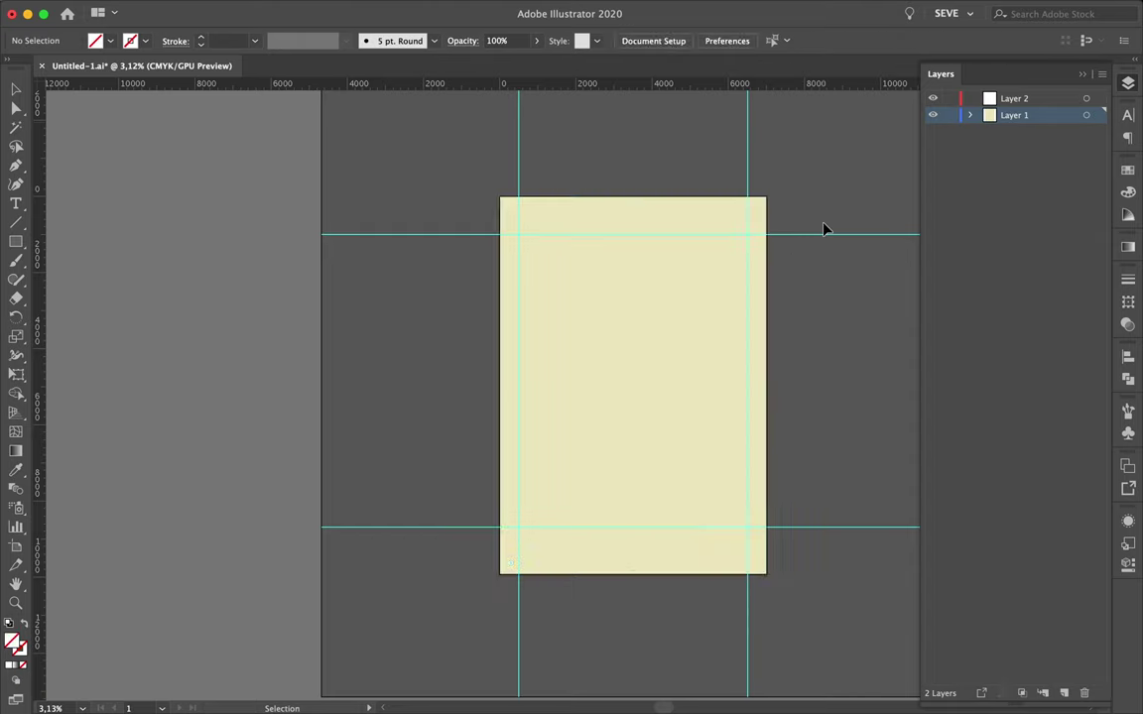
# - Paste the grid back in place on a new Layer 2 and shrink it to a smaller block
pyautogui.click(766, 226)
pyautogui.hotkey('ctrl', 'z')
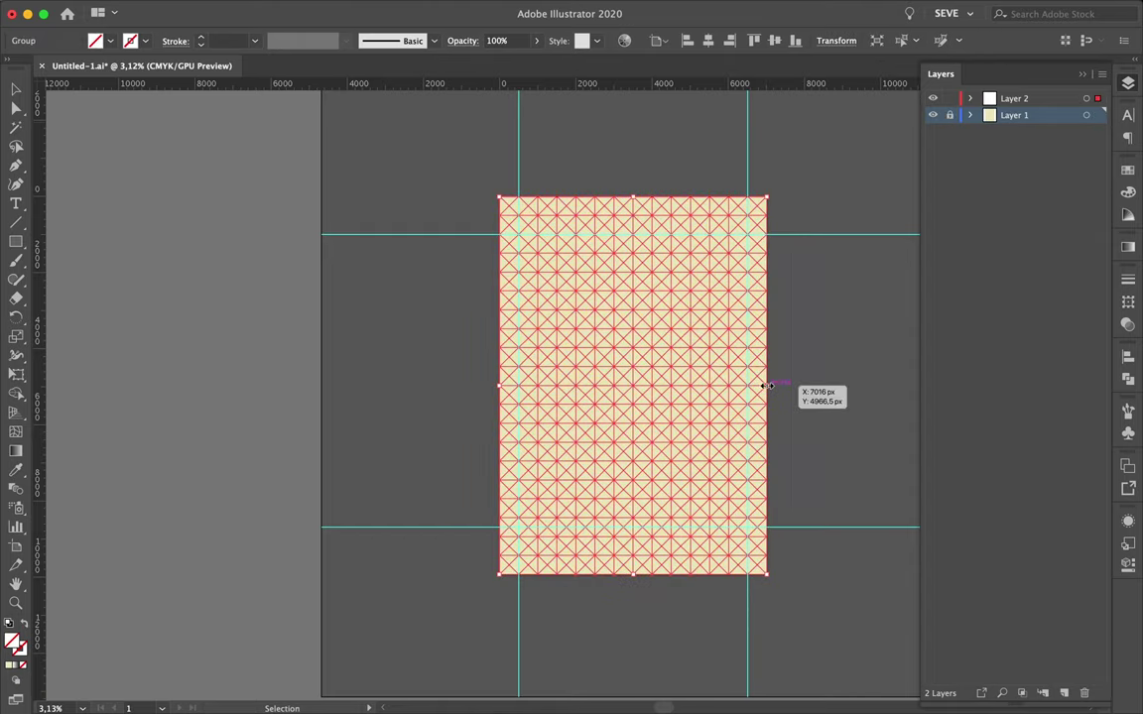
pyautogui.moveTo(766, 385)
pyautogui.mouseDown()
pyautogui.moveTo(594, 383)
pyautogui.moveTo(737, 383)
pyautogui.mouseUp()
pyautogui.scroll(3, 562, 365)
pyautogui.hscroll(3, 737, 383)
# - Duplicate the grid block beside the original, then reshape it tall and wide between the vertical guides
pyautogui.moveTo(602, 370); pyautogui.dragTo(757, 375)
pyautogui.moveTo(662, 403); pyautogui.dragTo(339, 403)
pyautogui.moveTo(336, 523)
pyautogui.mouseDown()
pyautogui.moveTo(518, 260)
pyautogui.moveTo(461, 245)
pyautogui.moveTo(459, 221)
pyautogui.mouseUp()
pyautogui.scroll(3, 461, 245)
pyautogui.scroll(-2, 460, 221)
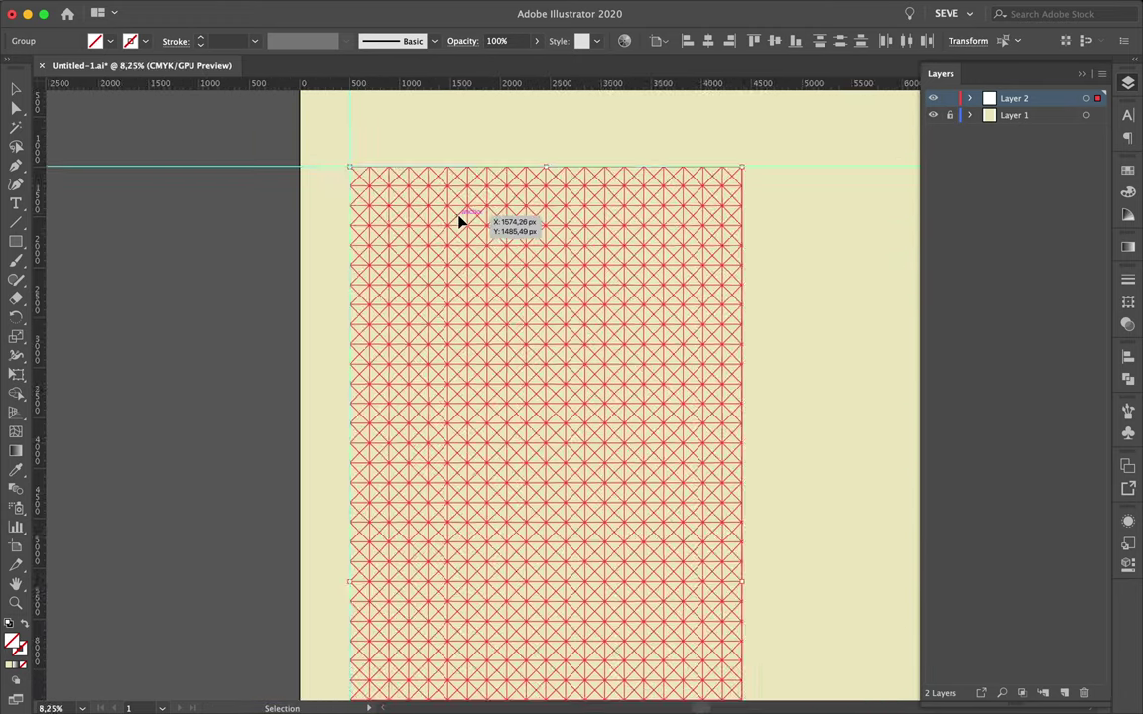
pyautogui.scroll(-2, 461, 222)
pyautogui.moveTo(567, 338); pyautogui.dragTo(712, 338)
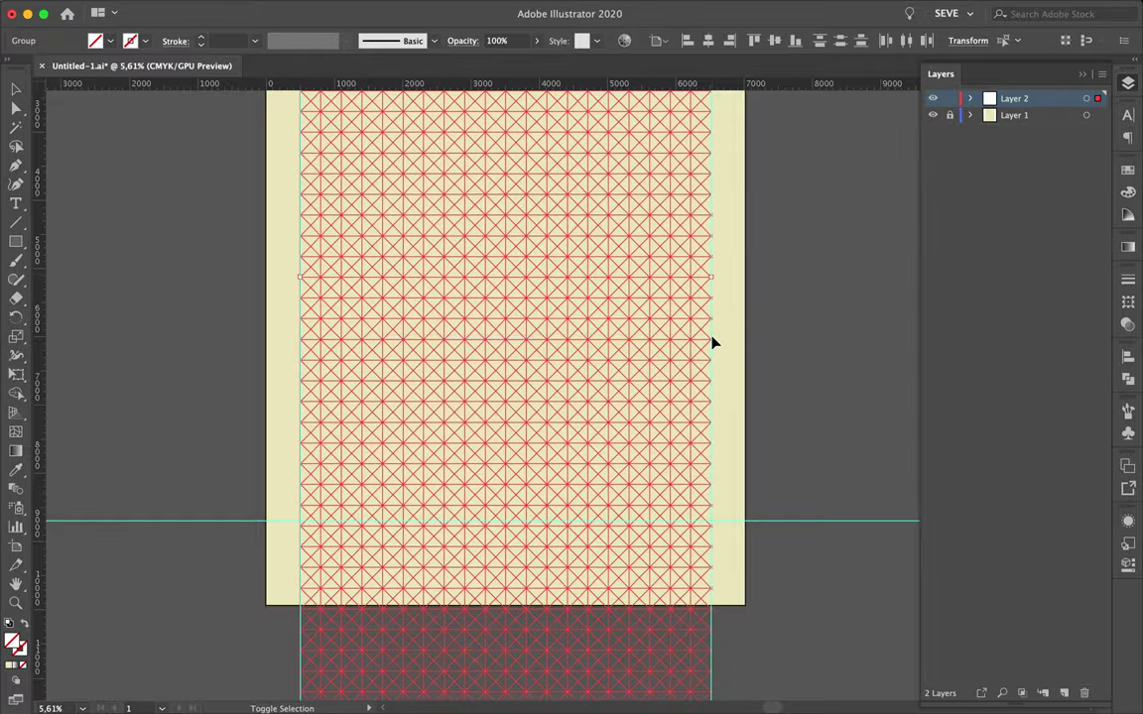
pyautogui.scroll(3, 712, 341)
pyautogui.scroll(1, 711, 342)
pyautogui.scroll(-3, 712, 343)
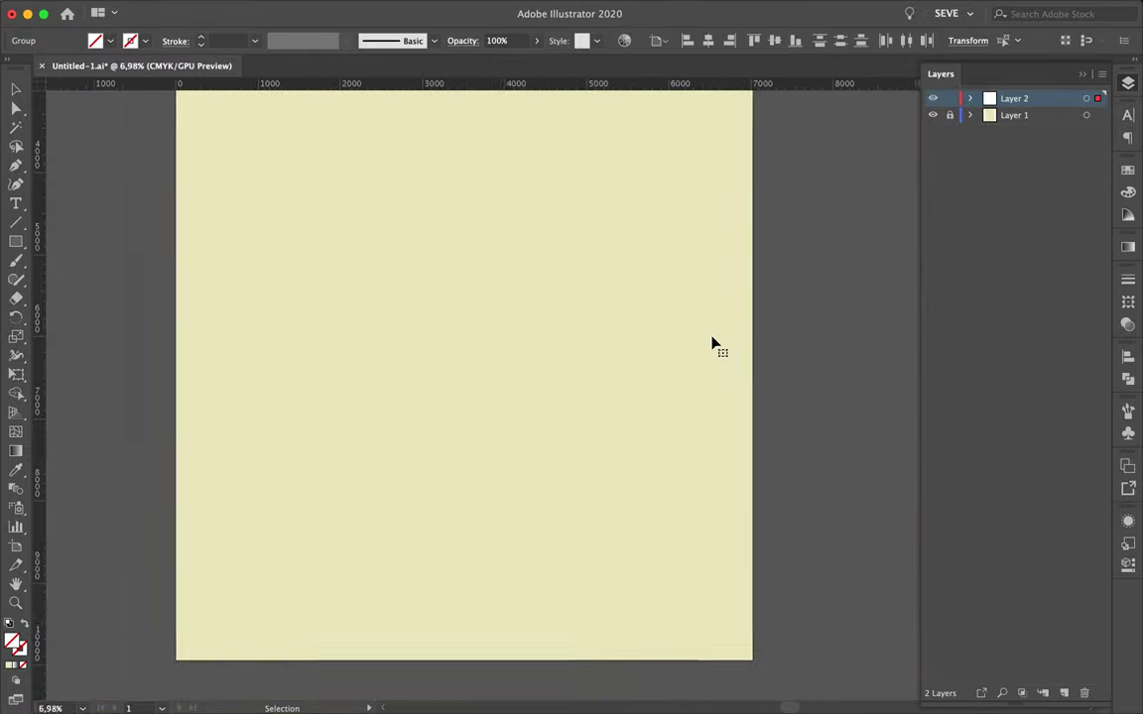
pyautogui.scroll(-2, 660, 396)
# - In Outline view, delete the zigzag anchor points along the grid's bottom and top edges
pyautogui.press('a')
pyautogui.scroll(2, 555, 496)
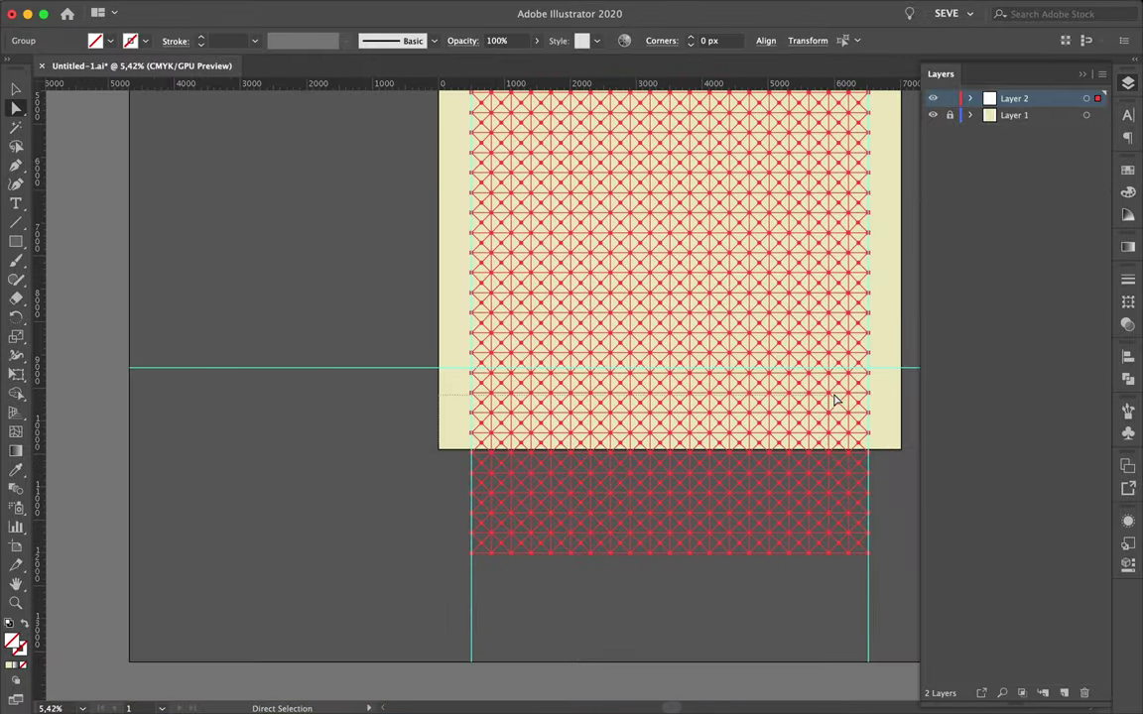
pyautogui.press('Delete')
pyautogui.hotkey('ctrl', 'y')
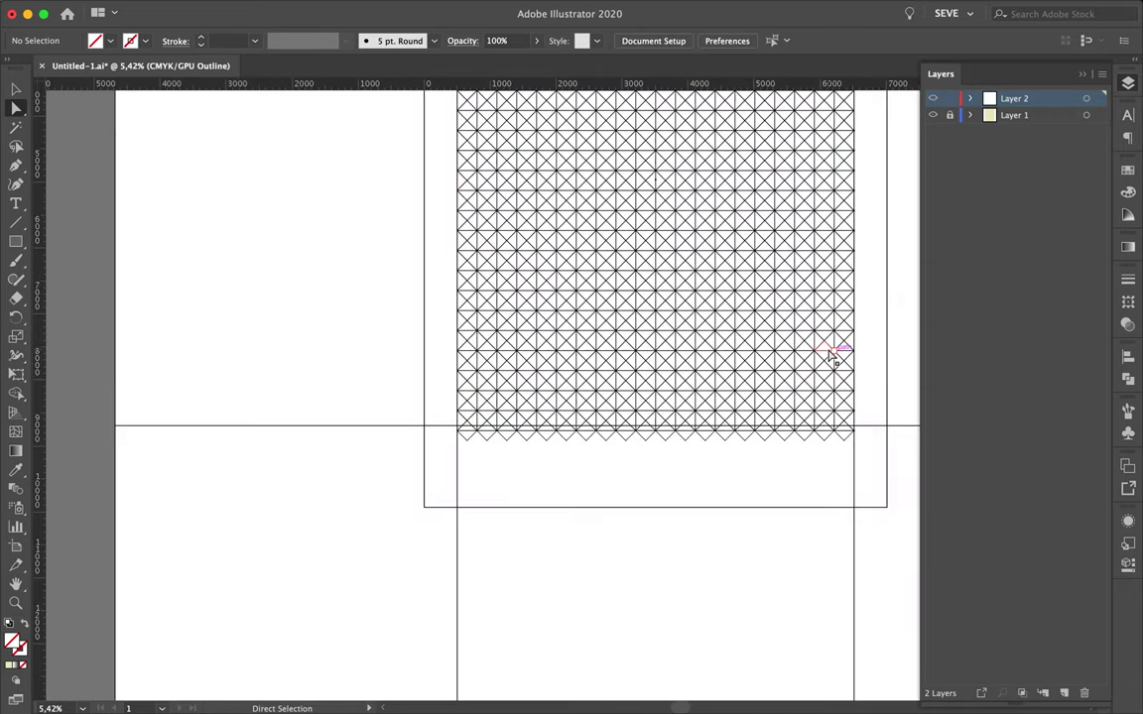
pyautogui.moveTo(448, 461); pyautogui.dragTo(939, 437)
pyautogui.press('Delete')
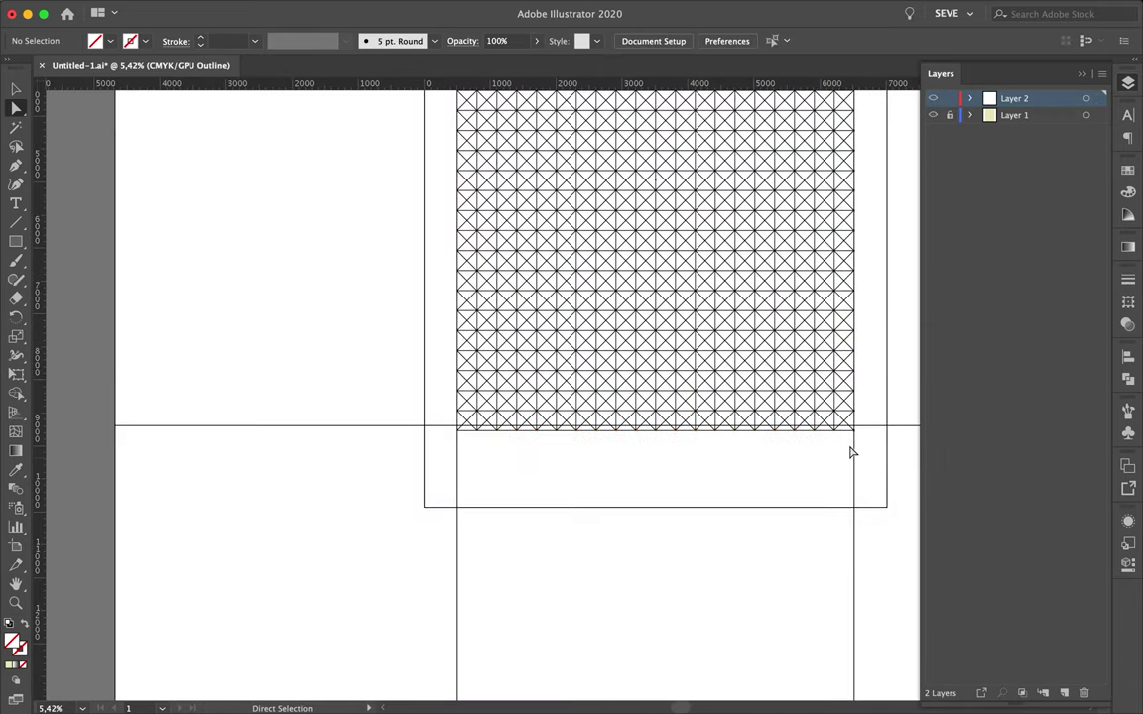
pyautogui.scroll(3, 850, 449)
pyautogui.scroll(-3, 850, 449)
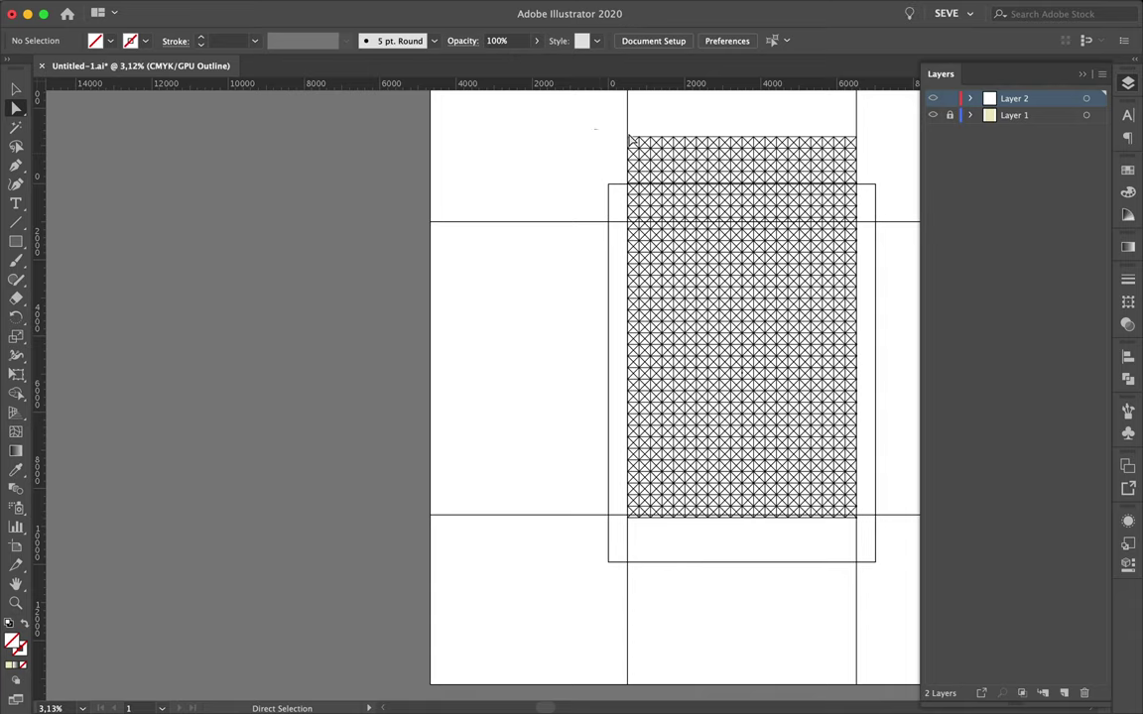
pyautogui.moveTo(595, 130); pyautogui.dragTo(883, 222)
pyautogui.press('Delete')
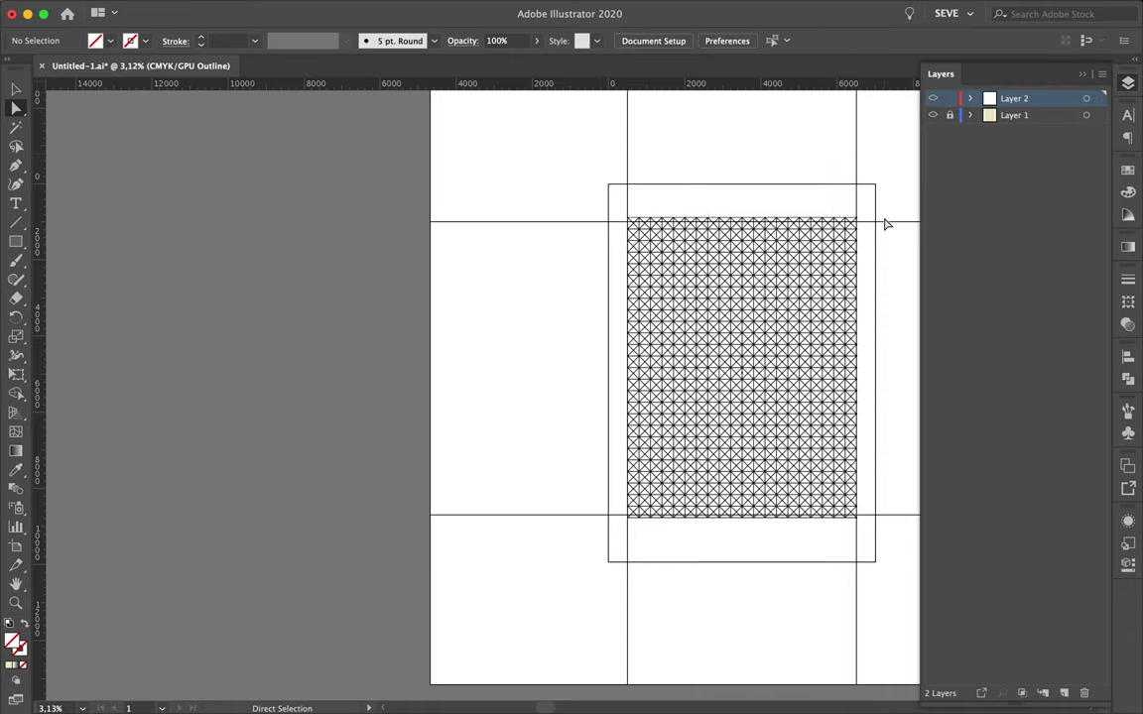
# - Select the entire grid, show the Pathfinder options, and activate the Shape Builder tool
pyautogui.scroll(1, 757, 307)
pyautogui.scroll(1, 758, 301)
pyautogui.scroll(1, 772, 276)
pyautogui.scroll(1, 772, 276)
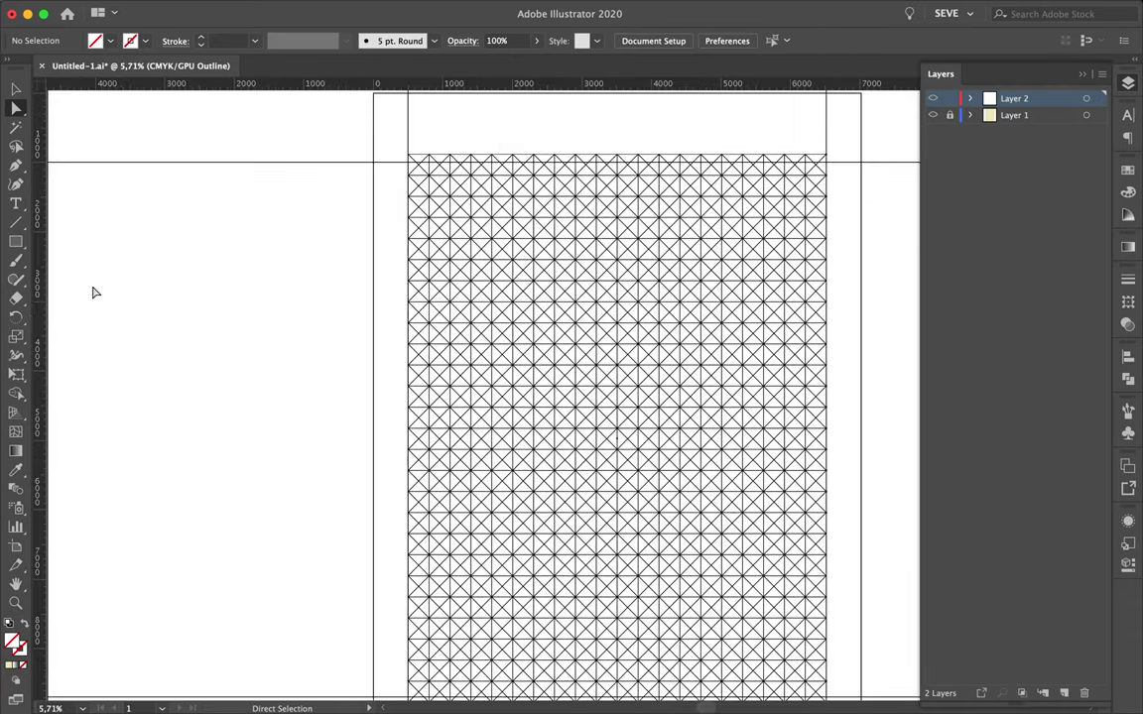
pyautogui.hotkey('shift', 'm')
pyautogui.press('v')
pyautogui.scroll(-2, 448, 232)
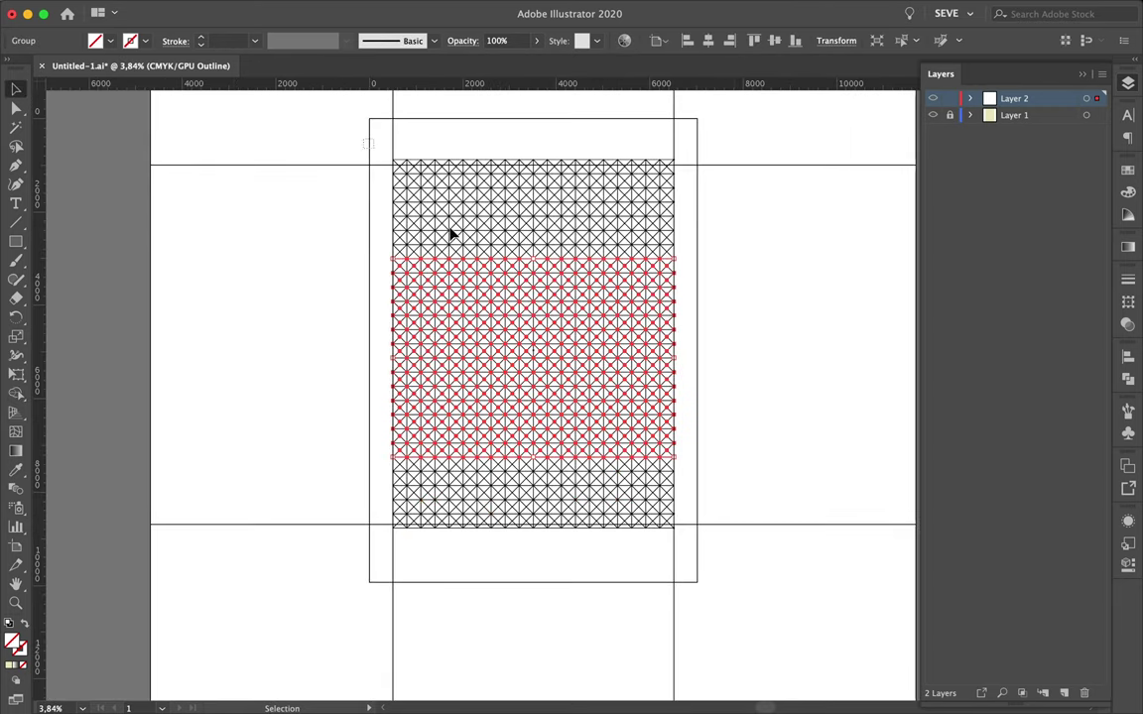
pyautogui.press('super+a')
pyautogui.click(195, 8)
pyautogui.press('Escape')
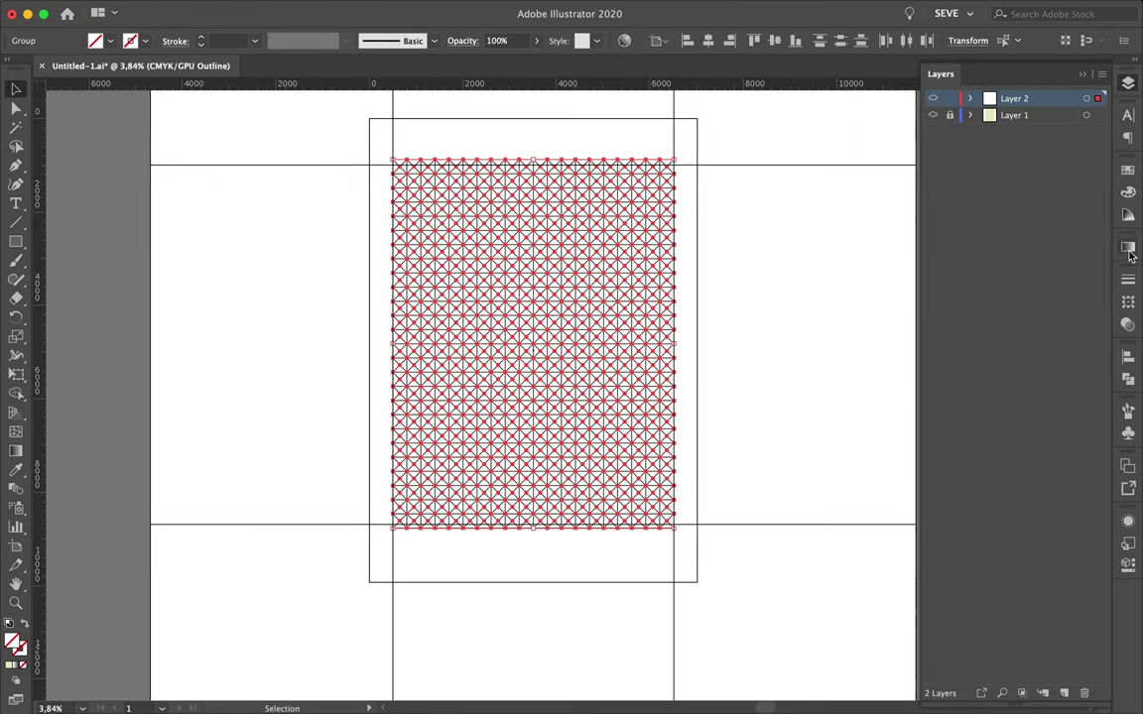
pyautogui.click(1128, 378)
pyautogui.scroll(3, 546, 311)
pyautogui.hotkey('shift', 'm')
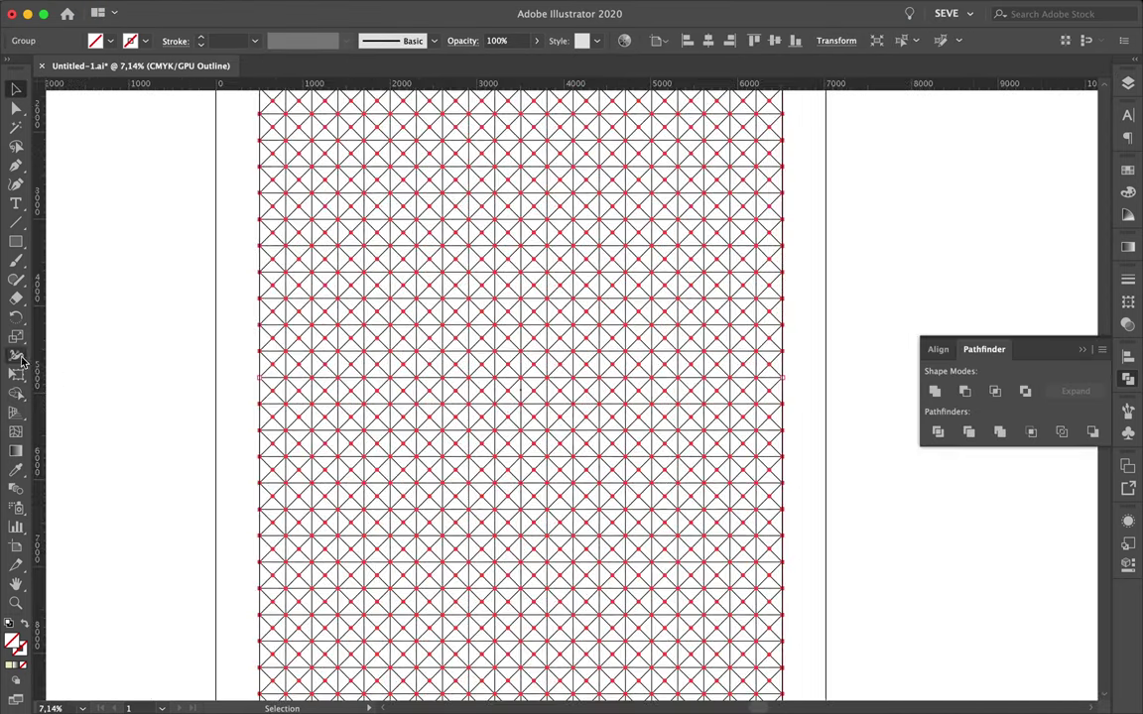
pyautogui.scroll(-2, 389, 362)
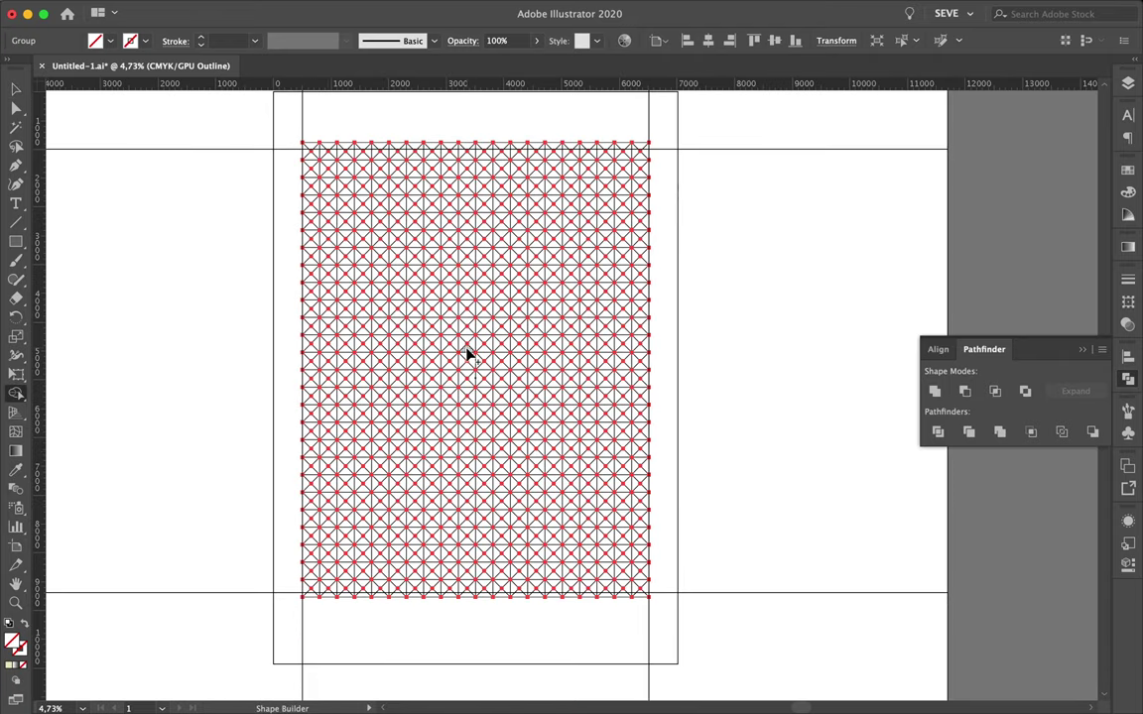
# - Merge adjacent grid cells at the centre into larger blocks with Shape Builder
pyautogui.moveTo(466, 354)
pyautogui.mouseDown()
pyautogui.moveTo(466, 367)
pyautogui.moveTo(472, 347)
pyautogui.mouseUp()
pyautogui.moveTo(425, 420)
pyautogui.mouseDown()
pyautogui.moveTo(442, 385)
pyautogui.moveTo(484, 405)
pyautogui.mouseUp()
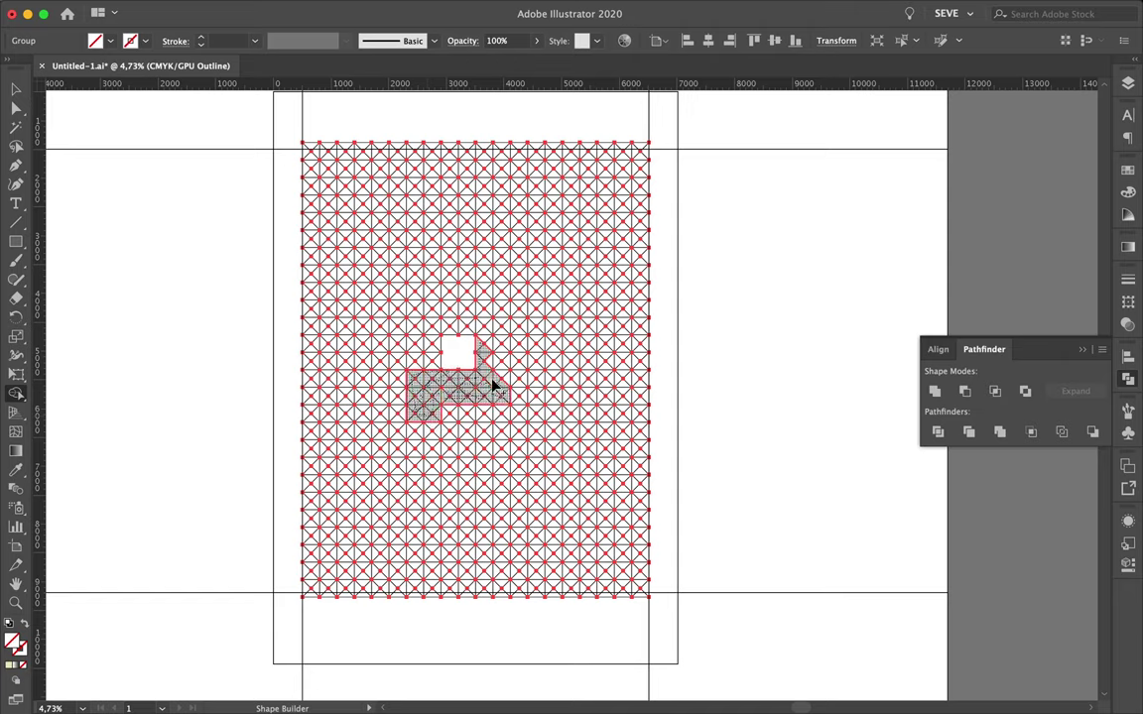
pyautogui.moveTo(506, 353)
pyautogui.mouseDown()
pyautogui.moveTo(488, 345)
pyautogui.moveTo(494, 369)
pyautogui.mouseUp()
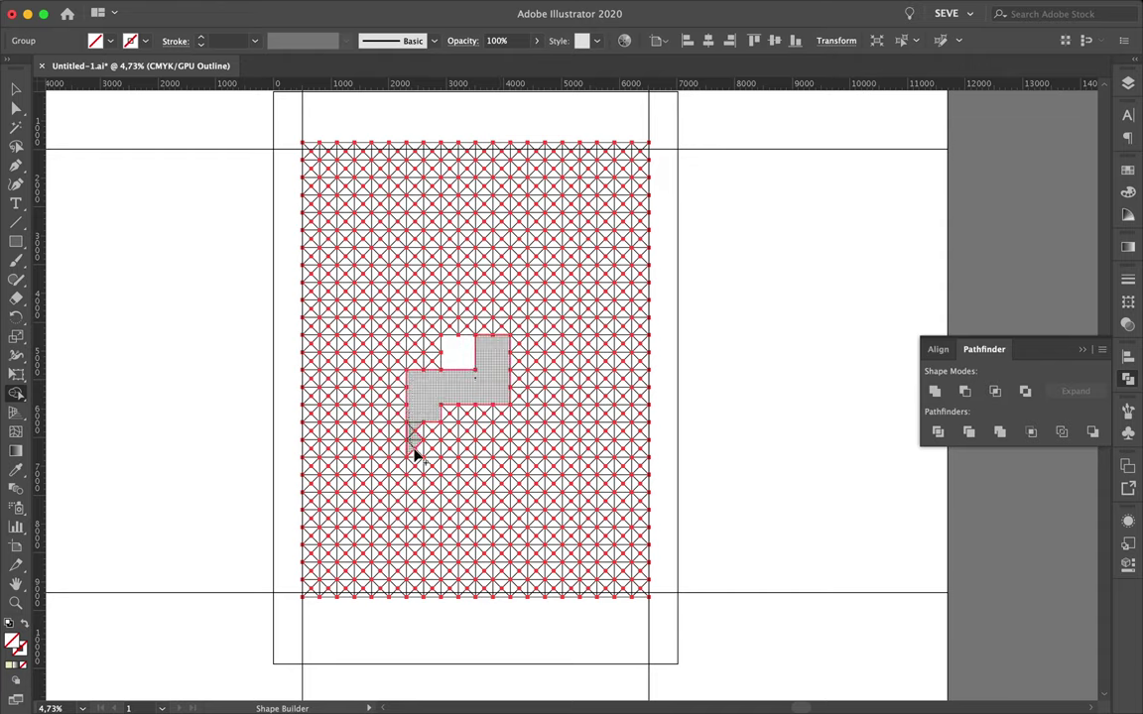
pyautogui.moveTo(416, 454); pyautogui.dragTo(421, 433)
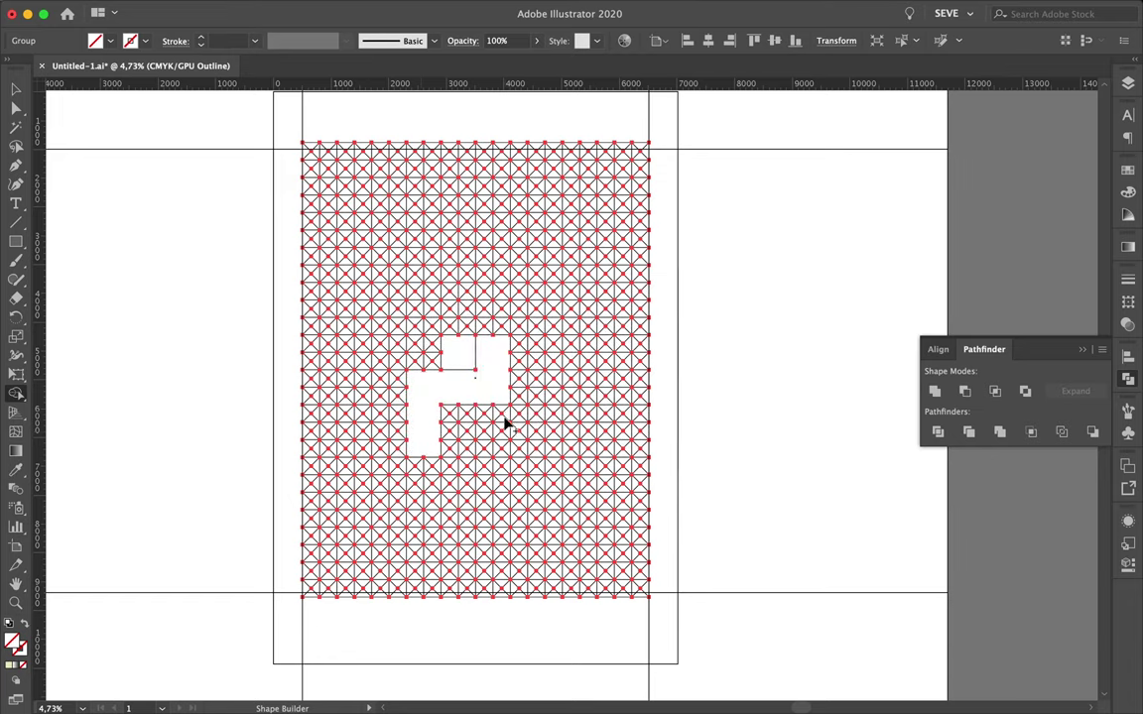
pyautogui.moveTo(510, 408); pyautogui.dragTo(520, 432)
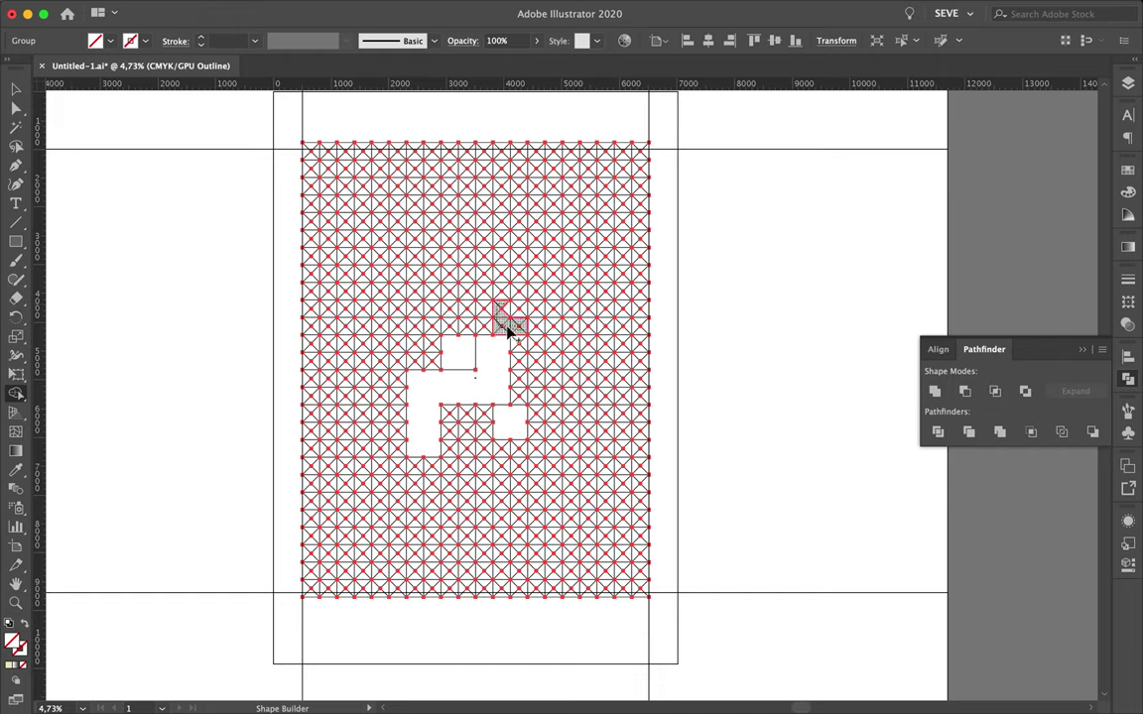
pyautogui.moveTo(509, 331); pyautogui.dragTo(510, 311)
# - Merge further cells below and right of centre into more combined blocks
pyautogui.moveTo(468, 432); pyautogui.dragTo(477, 451)
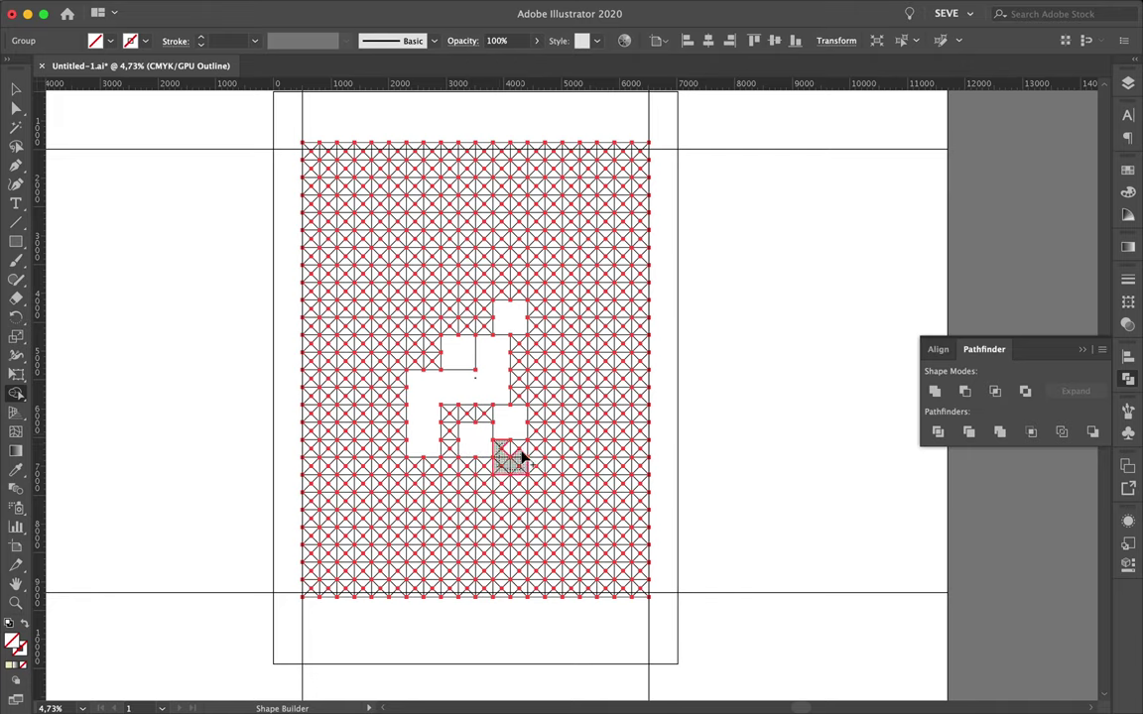
pyautogui.moveTo(499, 470); pyautogui.dragTo(552, 420)
pyautogui.moveTo(537, 380); pyautogui.dragTo(518, 401)
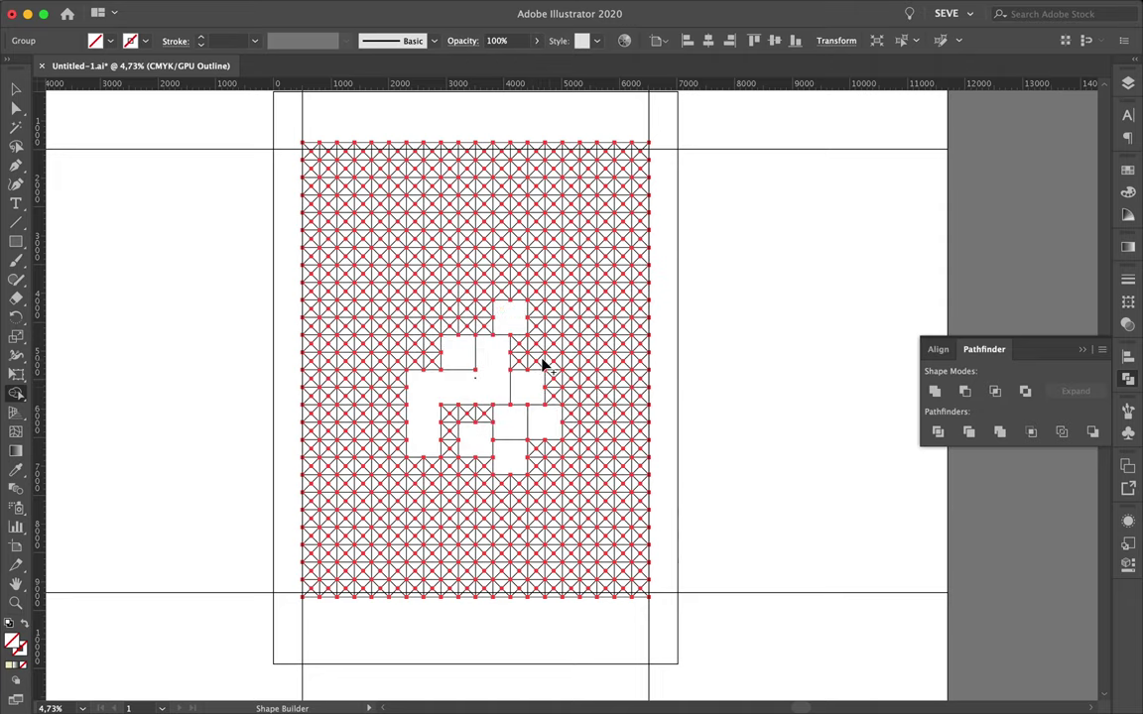
pyautogui.moveTo(515, 346)
pyautogui.mouseDown()
pyautogui.moveTo(552, 396)
pyautogui.moveTo(539, 360)
pyautogui.moveTo(573, 382)
pyautogui.mouseUp()
pyautogui.moveTo(568, 451)
pyautogui.mouseDown()
pyautogui.moveTo(539, 453)
pyautogui.moveTo(558, 472)
pyautogui.mouseUp()
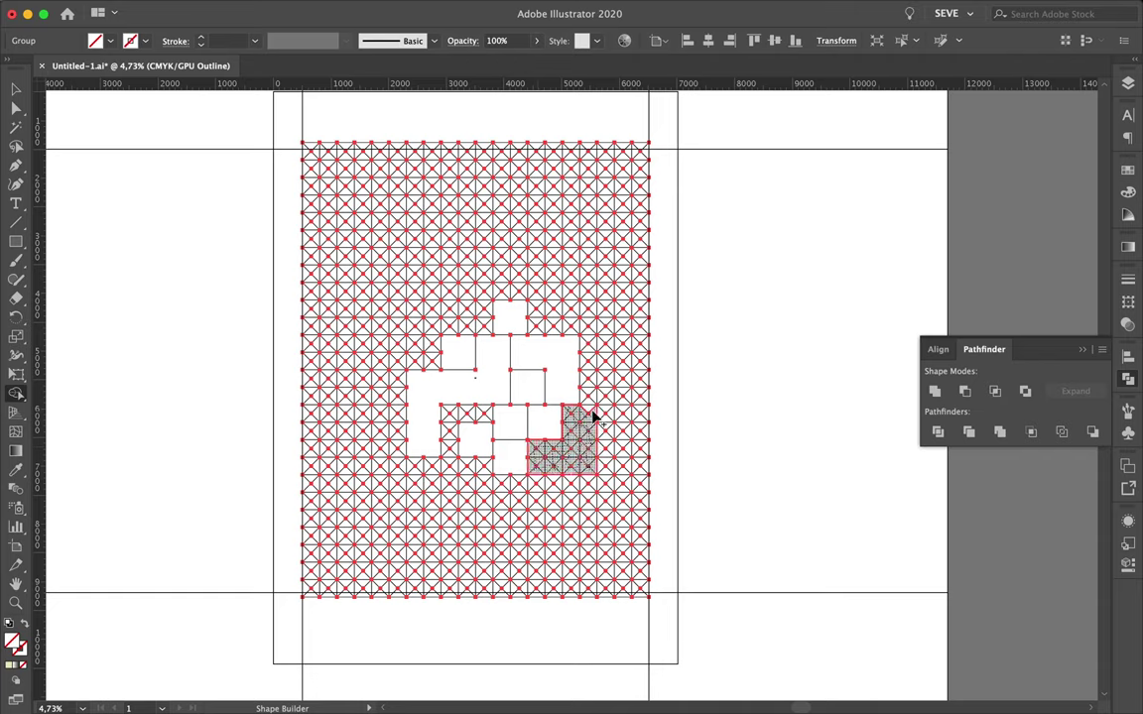
pyautogui.moveTo(593, 418); pyautogui.dragTo(588, 414)
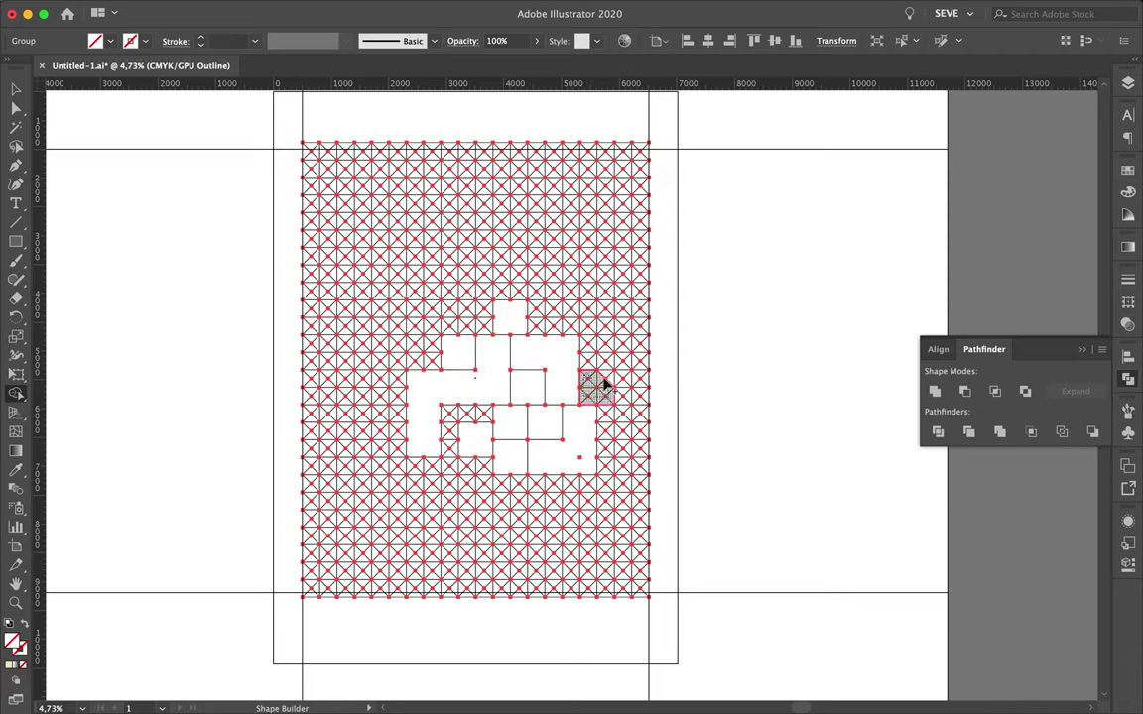
# - Merge the cells bordering the central cluster into larger white blocks
pyautogui.click(608, 385)
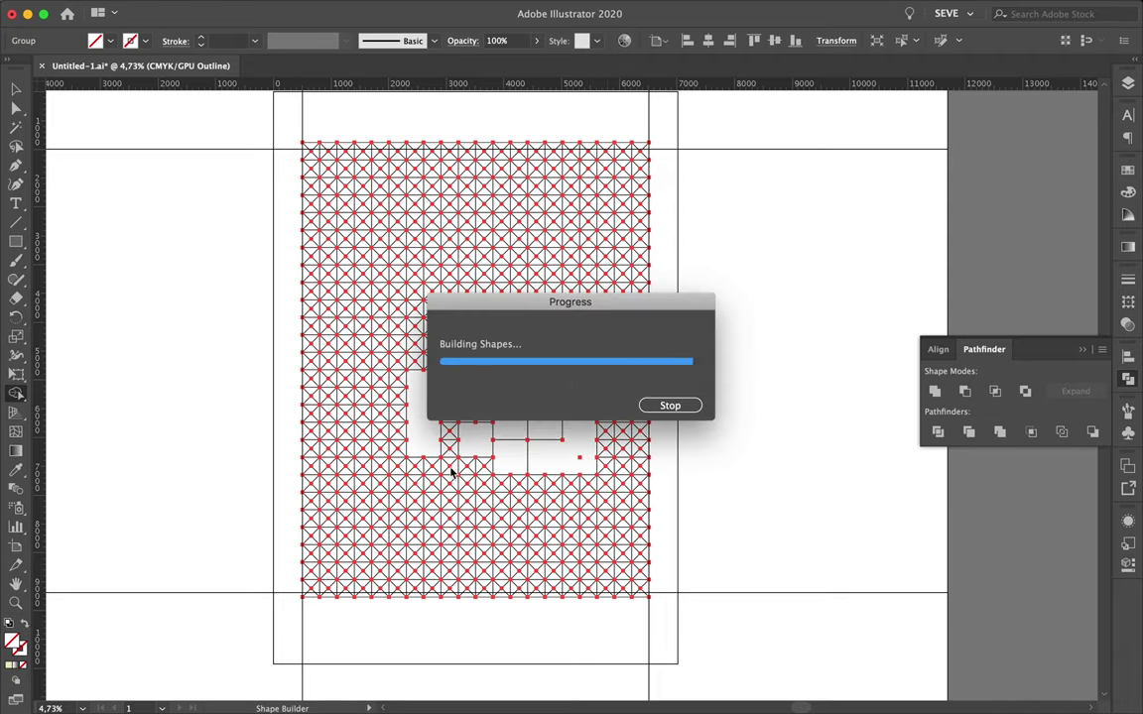
pyautogui.moveTo(434, 468); pyautogui.dragTo(438, 472)
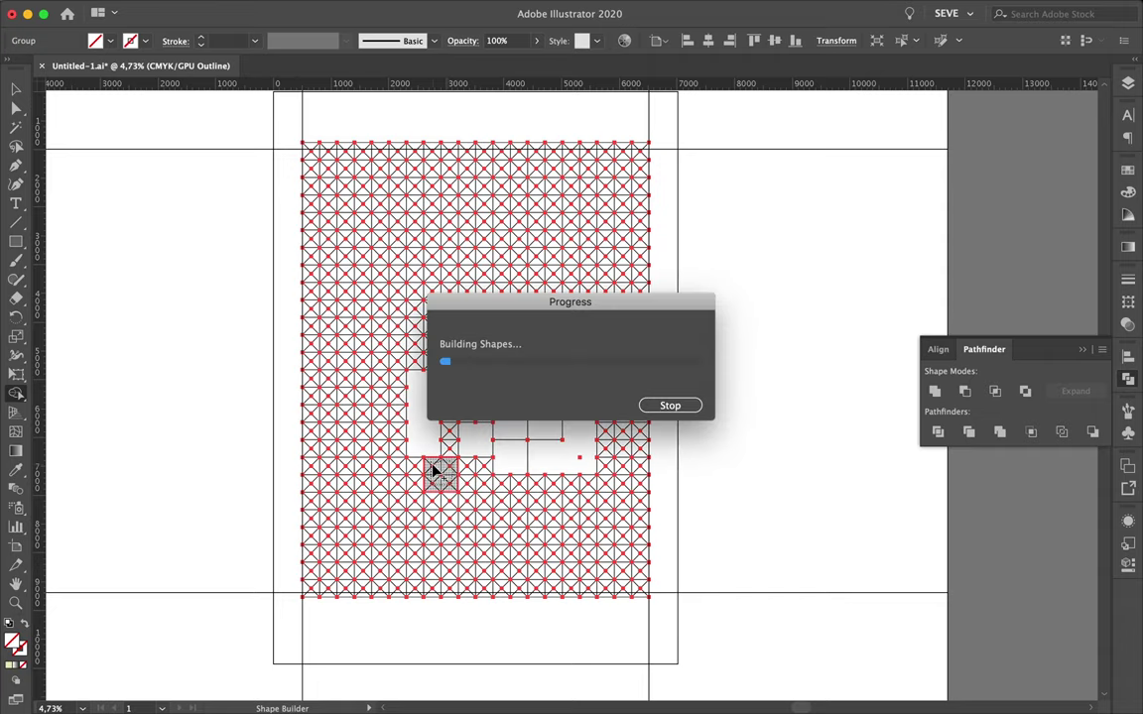
pyautogui.click(370, 347)
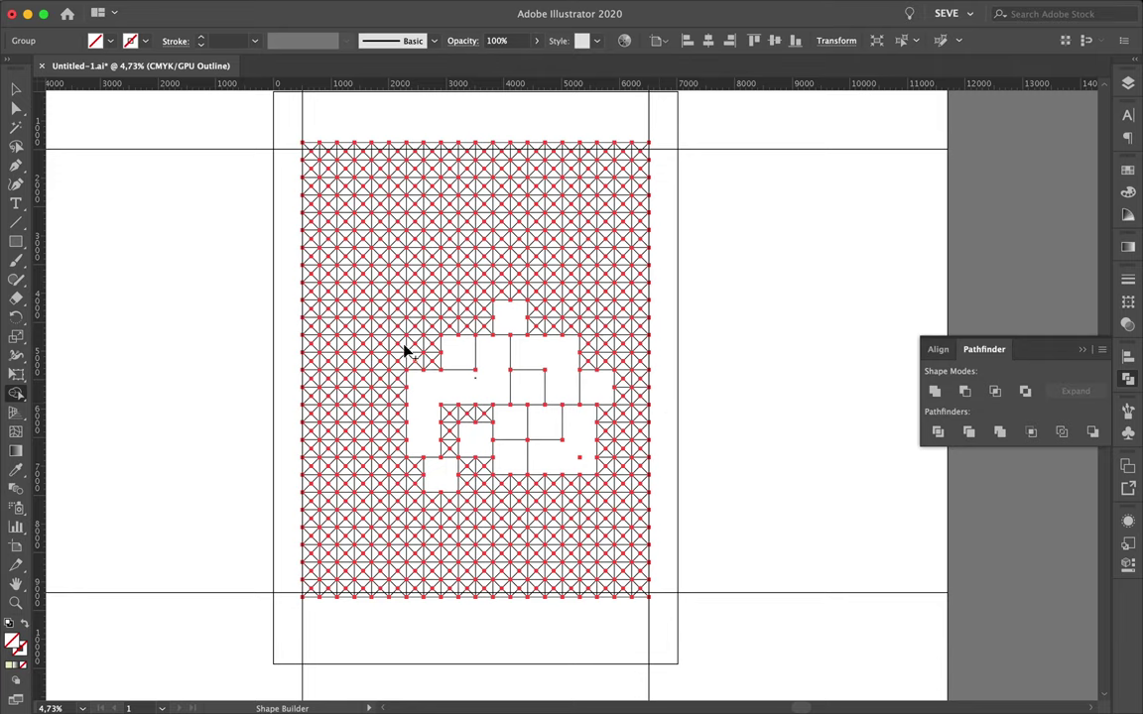
pyautogui.click(397, 357)
pyautogui.click(415, 329)
pyautogui.moveTo(446, 311); pyautogui.dragTo(451, 335)
pyautogui.click(470, 311)
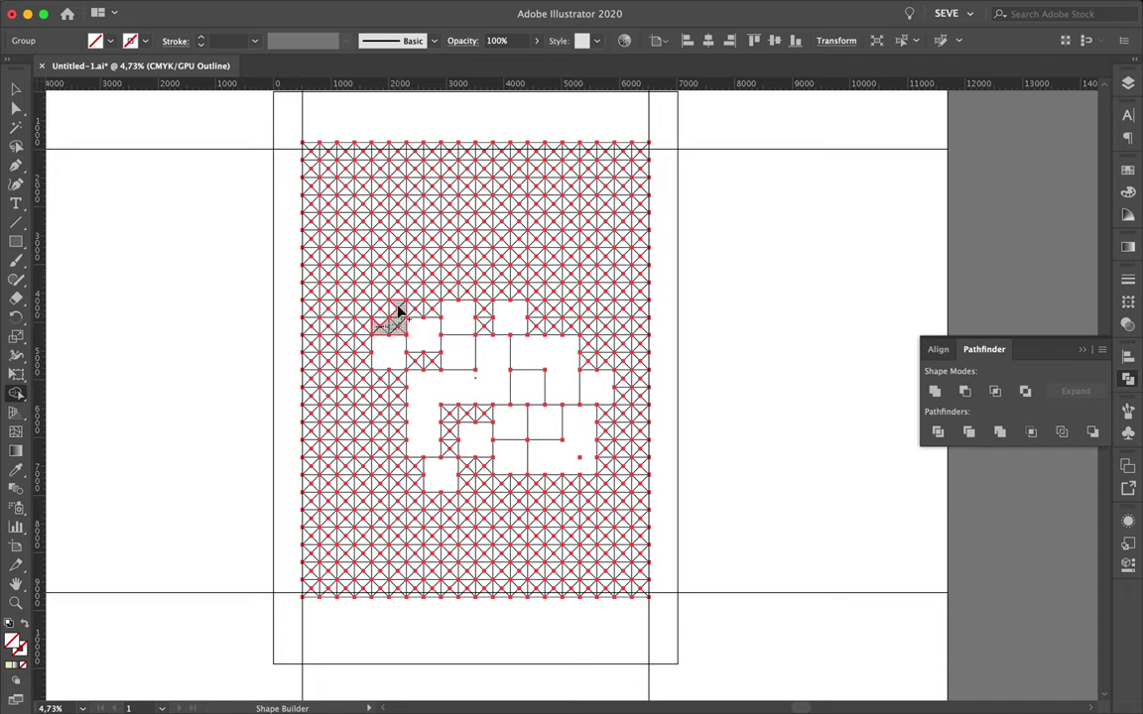
# - Merge cell runs on the left side, upper middle and lower middle into blocks
pyautogui.moveTo(362, 315); pyautogui.dragTo(363, 369)
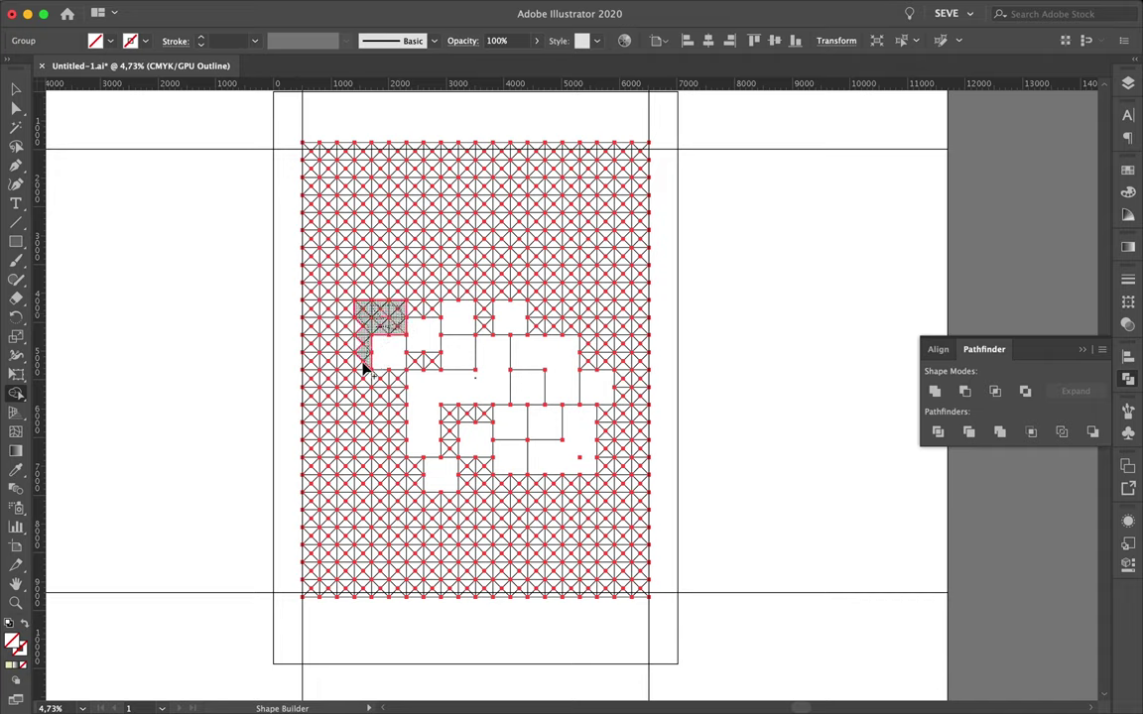
pyautogui.moveTo(350, 311); pyautogui.dragTo(351, 313)
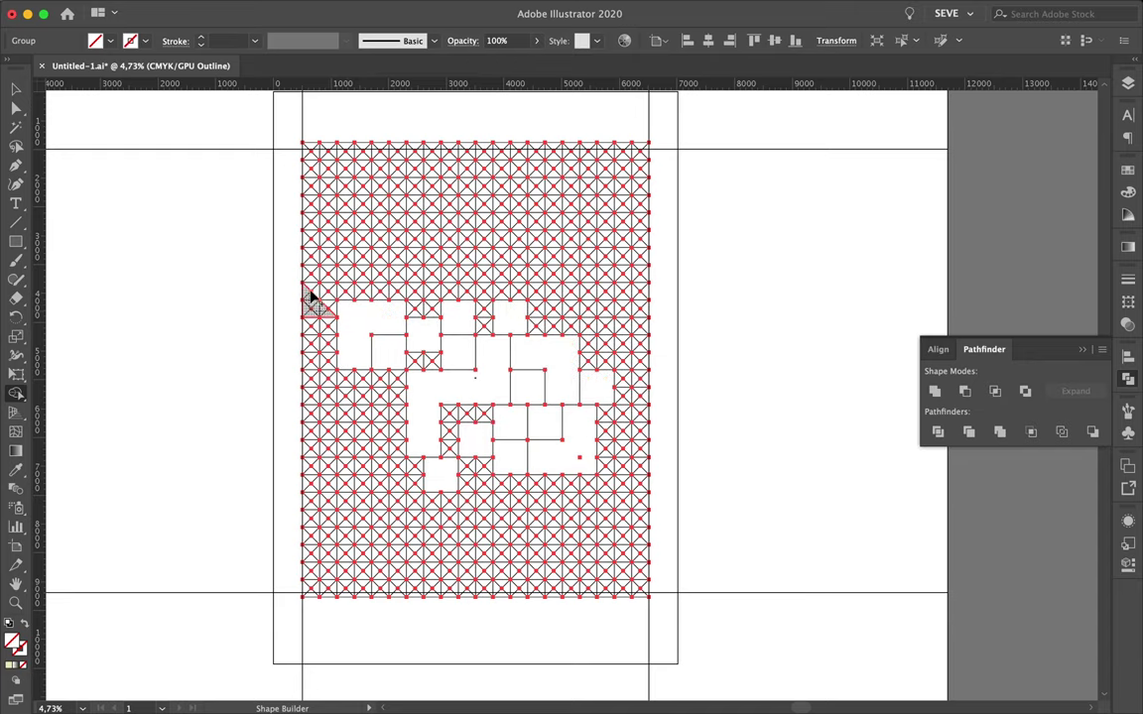
pyautogui.moveTo(329, 308); pyautogui.dragTo(348, 308)
pyautogui.moveTo(421, 309); pyautogui.dragTo(437, 295)
pyautogui.moveTo(532, 315)
pyautogui.mouseDown()
pyautogui.moveTo(511, 262)
pyautogui.moveTo(535, 242)
pyautogui.moveTo(503, 255)
pyautogui.moveTo(556, 286)
pyautogui.moveTo(553, 334)
pyautogui.moveTo(553, 315)
pyautogui.mouseUp()
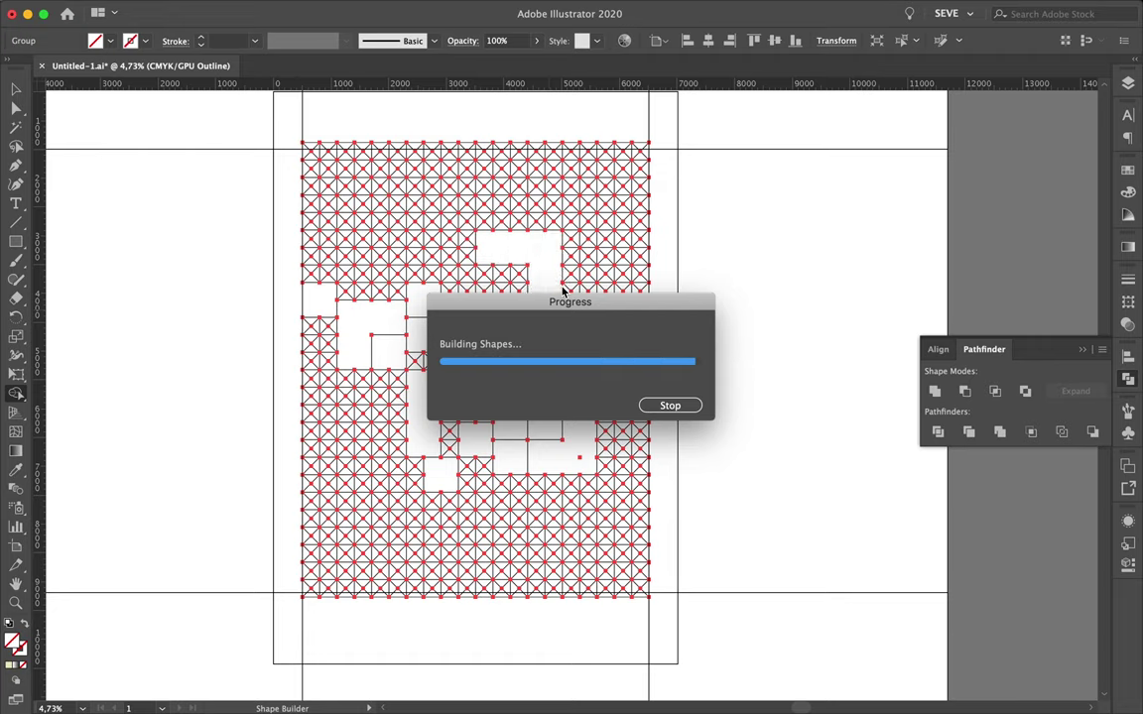
pyautogui.moveTo(484, 276); pyautogui.dragTo(492, 276)
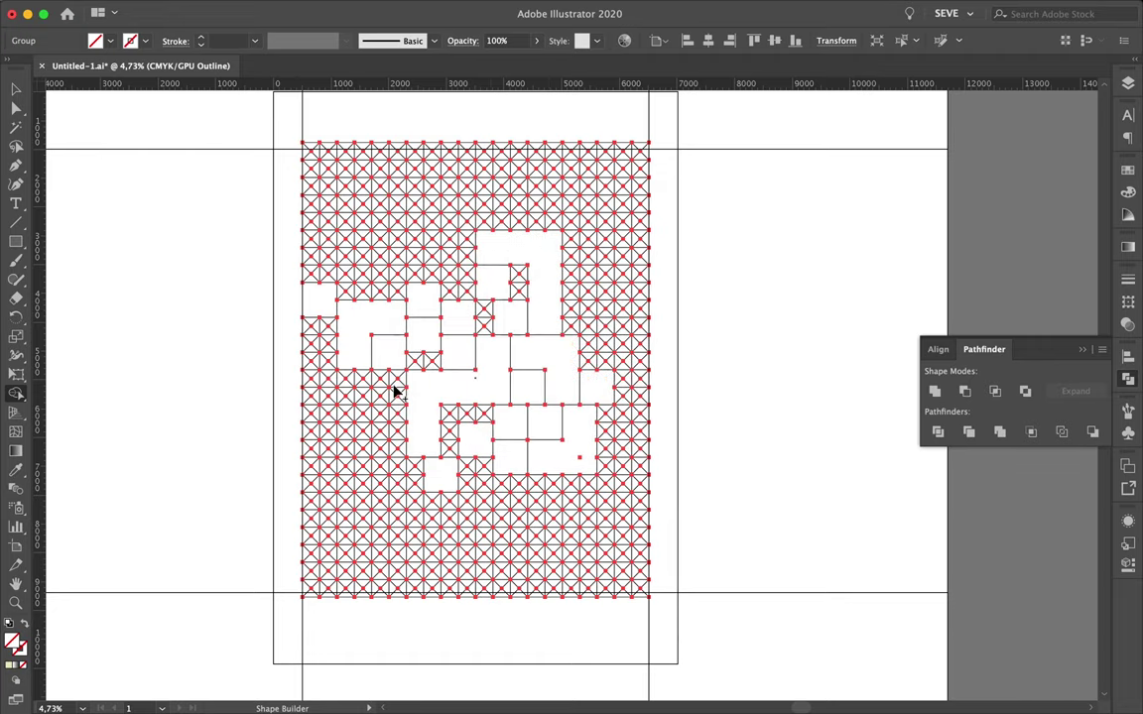
pyautogui.moveTo(396, 381)
pyautogui.mouseDown()
pyautogui.moveTo(396, 415)
pyautogui.moveTo(340, 443)
pyautogui.moveTo(400, 454)
pyautogui.moveTo(359, 442)
pyautogui.mouseUp()
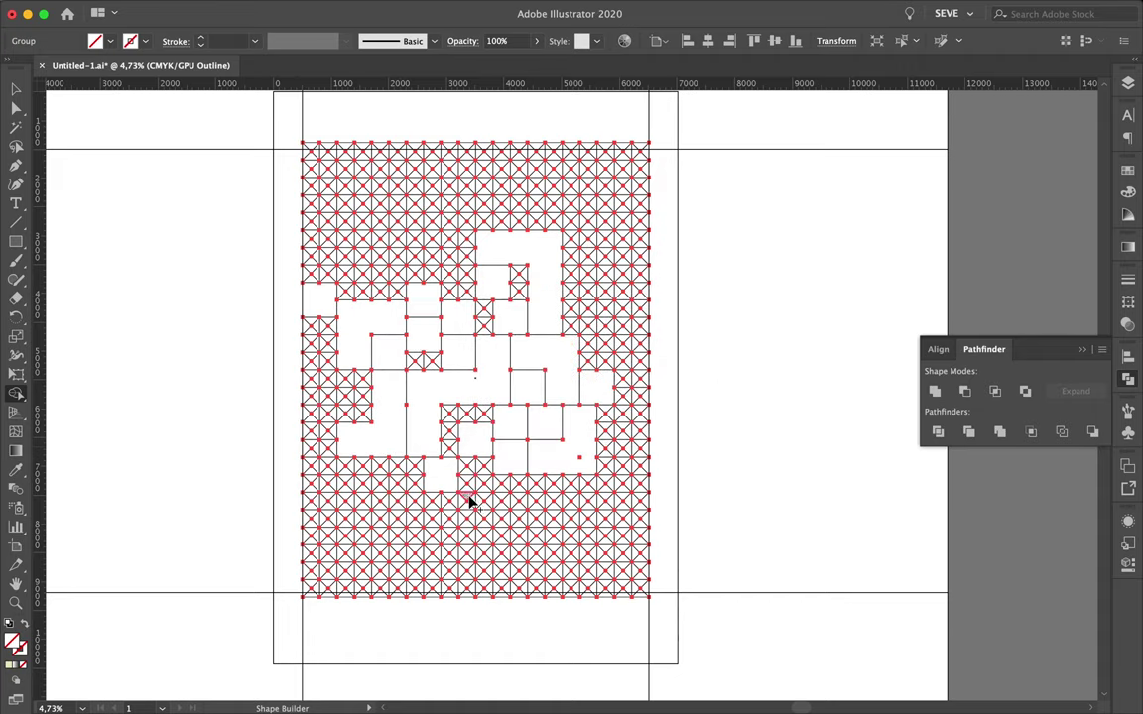
pyautogui.moveTo(471, 503)
pyautogui.mouseDown()
pyautogui.moveTo(569, 510)
pyautogui.moveTo(574, 540)
pyautogui.moveTo(607, 558)
pyautogui.moveTo(543, 555)
pyautogui.moveTo(544, 510)
pyautogui.mouseUp()
# - Merge lower-middle, lower-left and right-side cells into larger single blocks
pyautogui.moveTo(474, 511)
pyautogui.mouseDown()
pyautogui.moveTo(556, 500)
pyautogui.moveTo(558, 536)
pyautogui.moveTo(596, 538)
pyautogui.moveTo(541, 558)
pyautogui.moveTo(536, 511)
pyautogui.mouseUp()
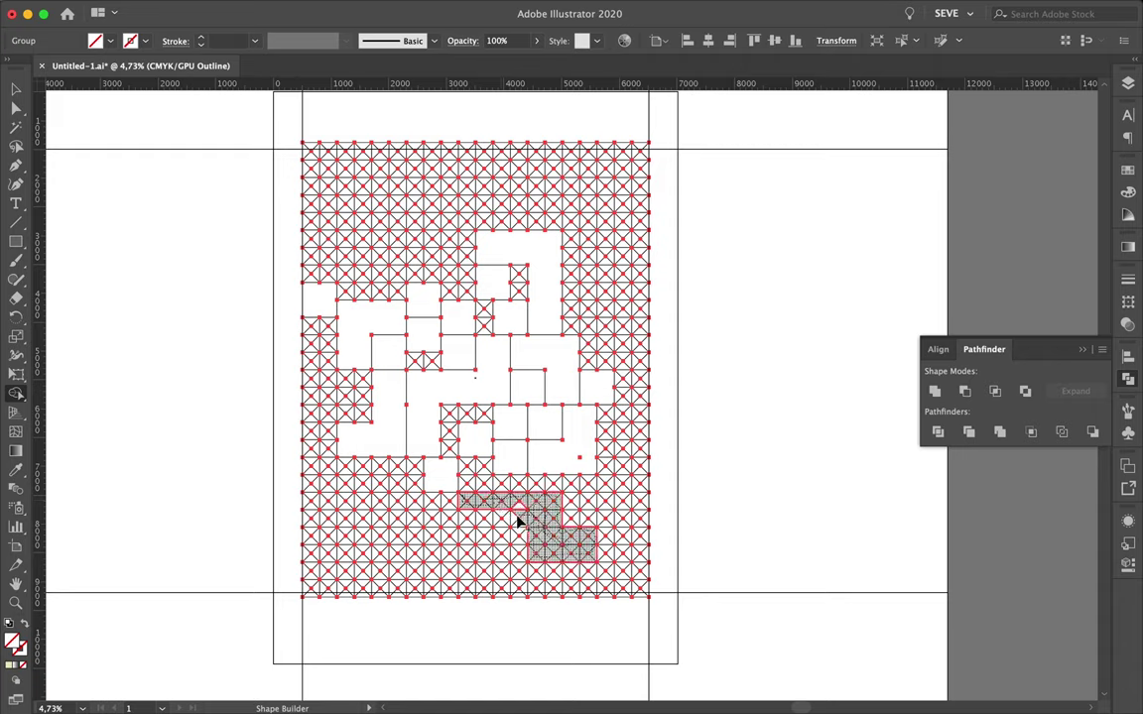
pyautogui.moveTo(512, 523)
pyautogui.mouseDown()
pyautogui.moveTo(482, 528)
pyautogui.moveTo(508, 520)
pyautogui.mouseUp()
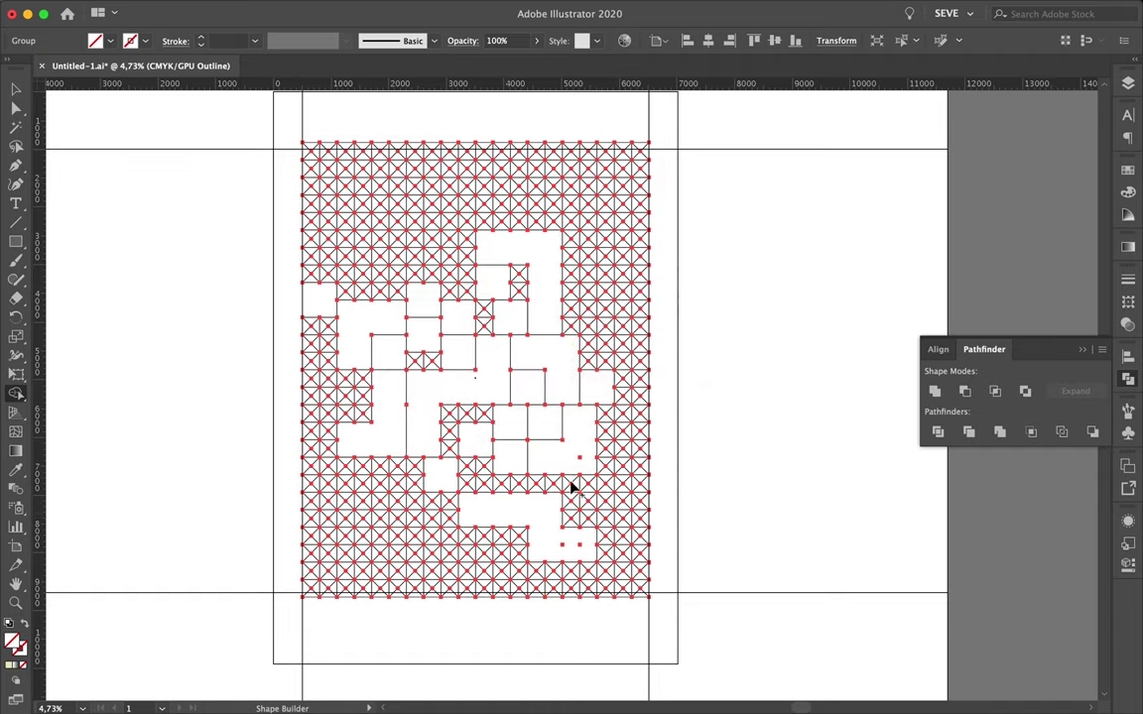
pyautogui.moveTo(568, 492)
pyautogui.mouseDown()
pyautogui.moveTo(583, 509)
pyautogui.moveTo(583, 496)
pyautogui.moveTo(616, 500)
pyautogui.moveTo(617, 487)
pyautogui.mouseUp()
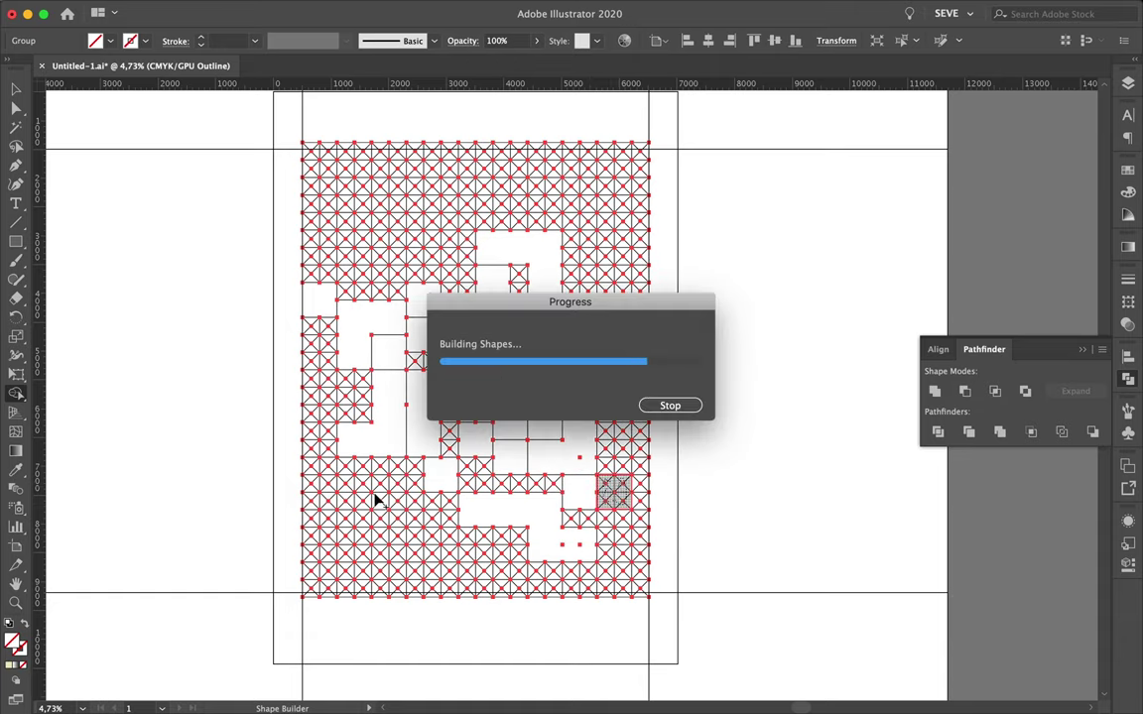
pyautogui.moveTo(421, 484)
pyautogui.mouseDown()
pyautogui.moveTo(406, 505)
pyautogui.moveTo(420, 512)
pyautogui.mouseUp()
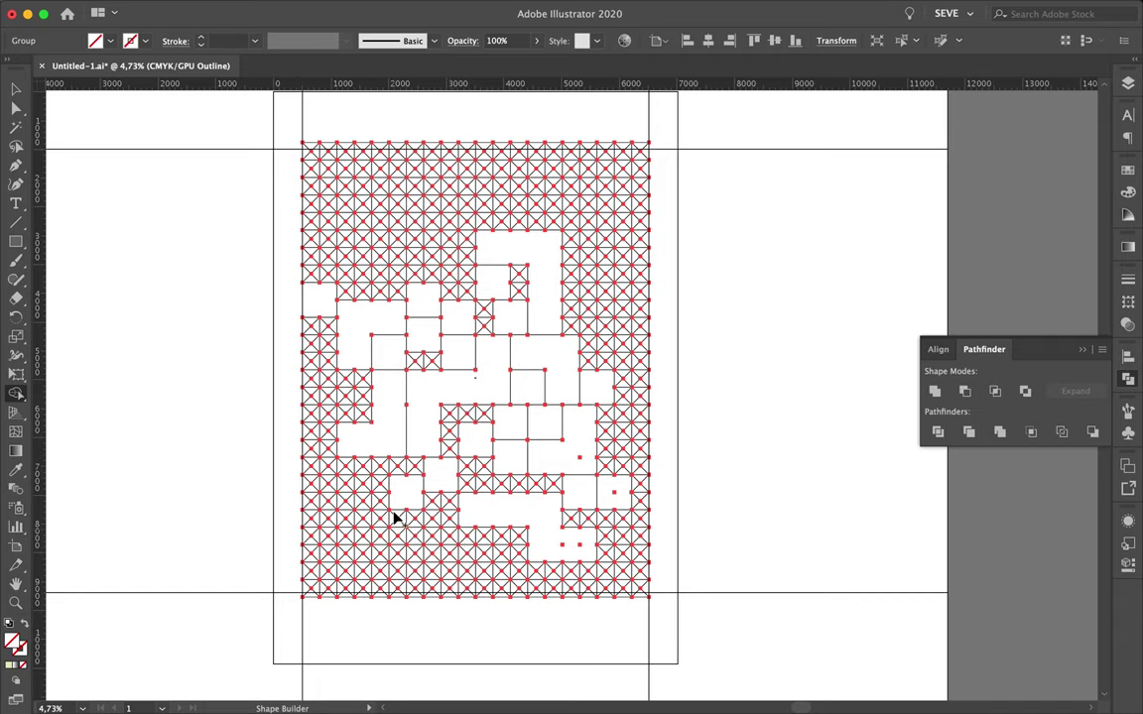
pyautogui.click(401, 526)
pyautogui.click(345, 474)
pyautogui.moveTo(364, 503); pyautogui.dragTo(360, 527)
pyautogui.moveTo(328, 490)
pyautogui.mouseDown()
pyautogui.moveTo(310, 512)
pyautogui.moveTo(322, 486)
pyautogui.mouseUp()
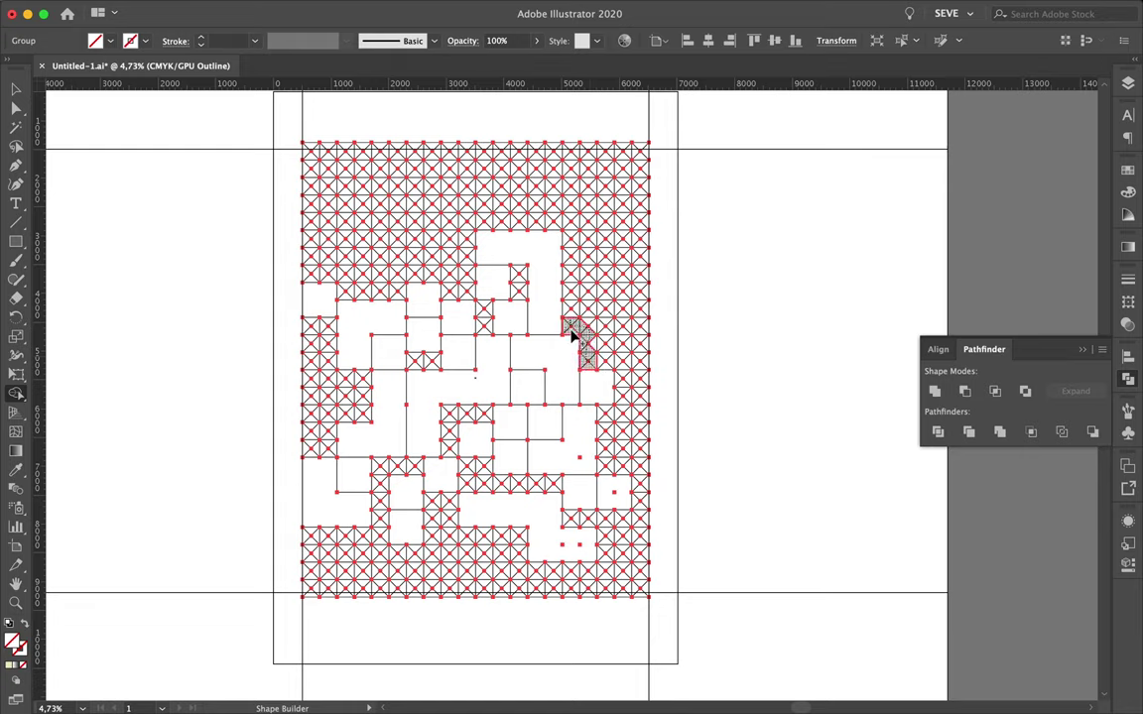
pyautogui.moveTo(570, 312)
pyautogui.mouseDown()
pyautogui.moveTo(600, 370)
pyautogui.moveTo(594, 339)
pyautogui.mouseUp()
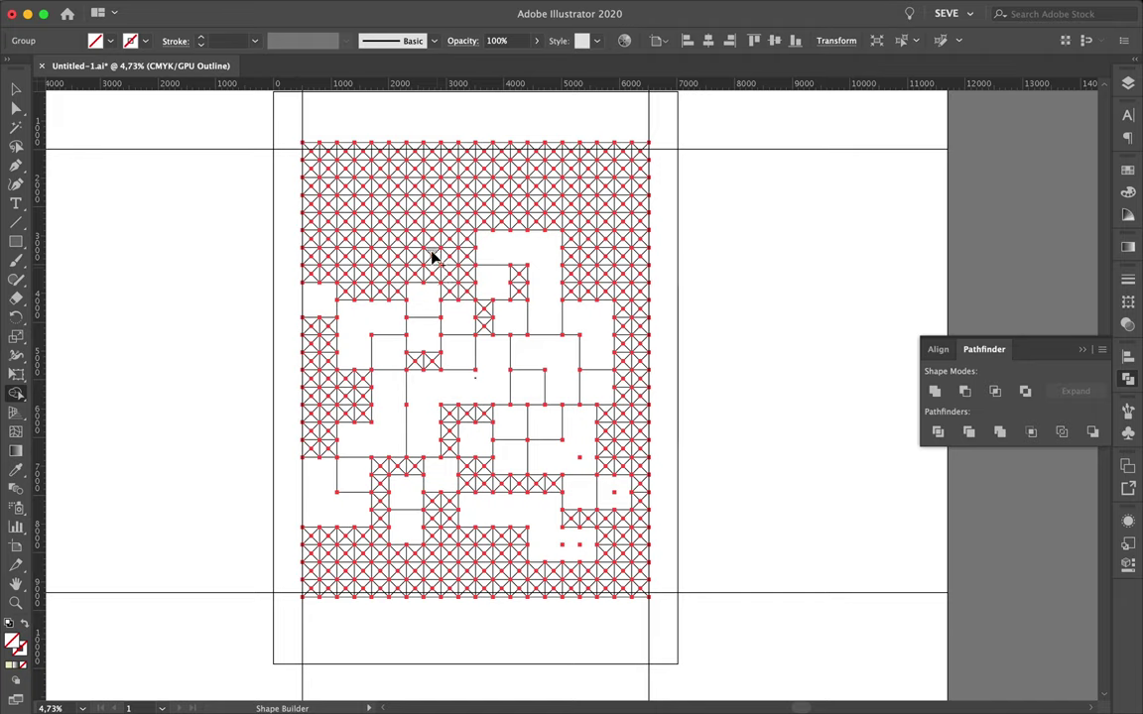
# - Merge cells in the upper middle and near the top-left and top-right corners
pyautogui.click(449, 278)
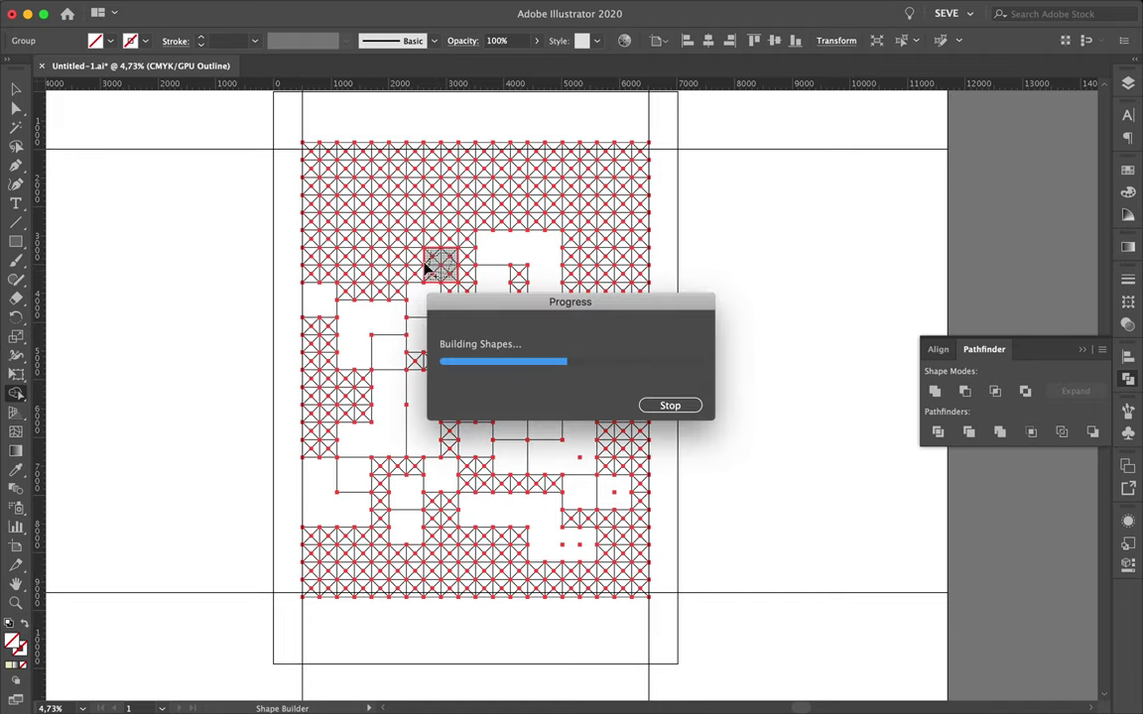
pyautogui.click(418, 271)
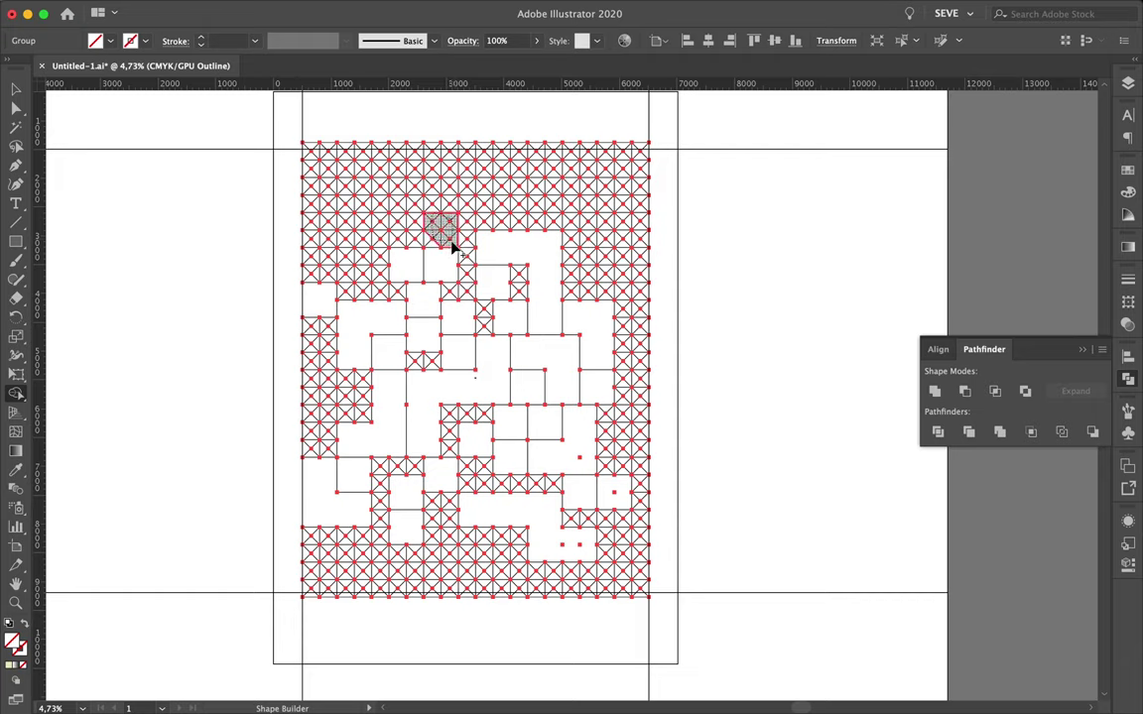
pyautogui.click(452, 244)
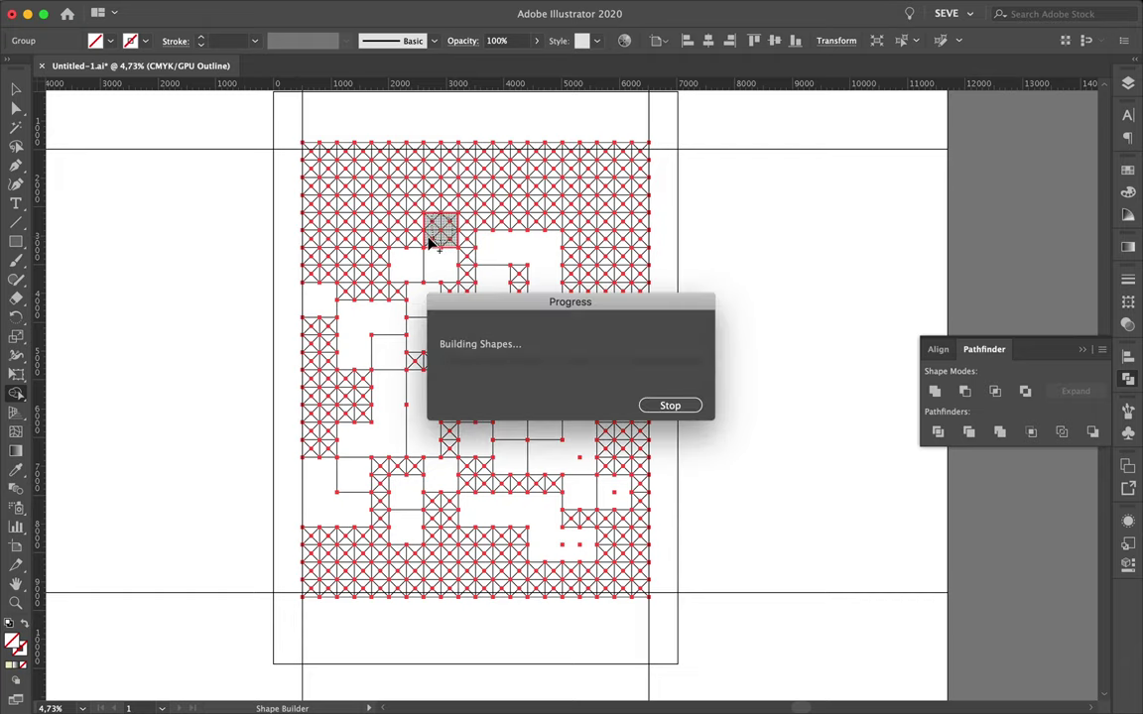
pyautogui.click(316, 156)
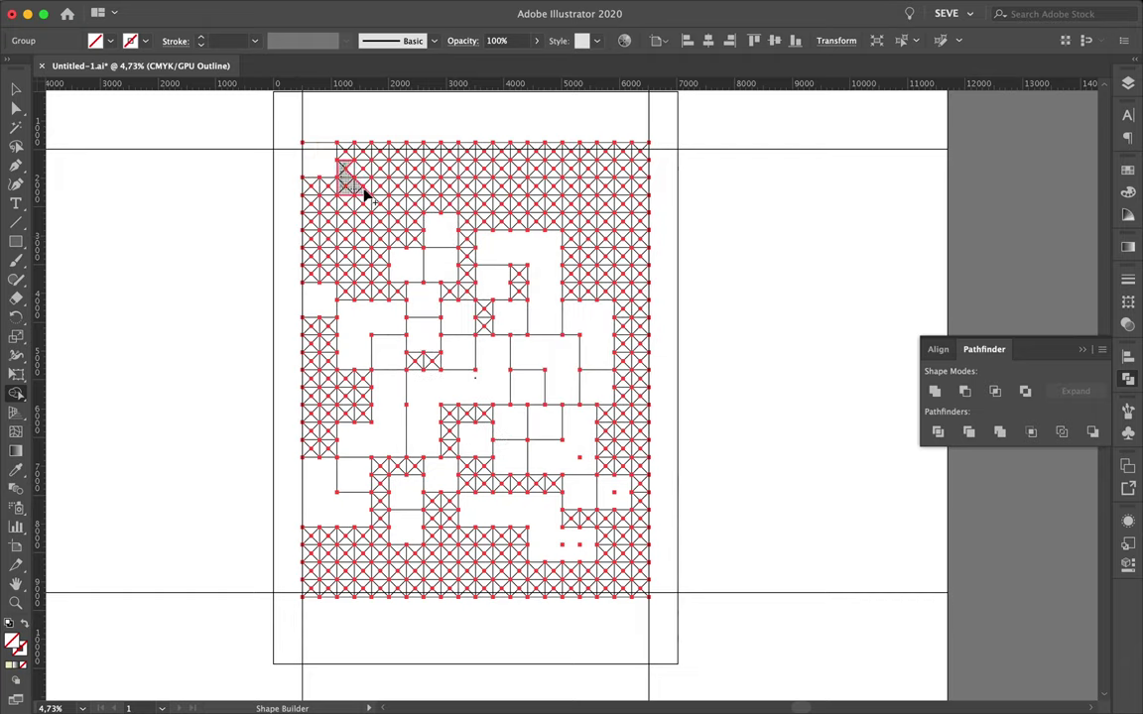
pyautogui.click(353, 173)
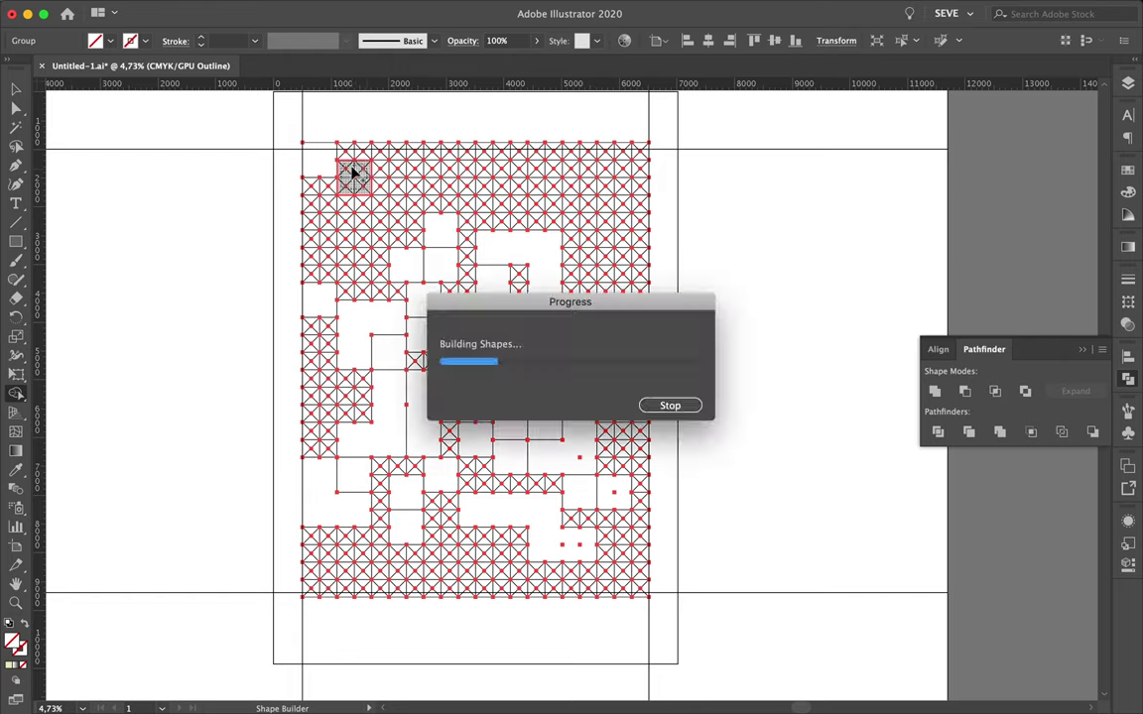
pyautogui.click(601, 208)
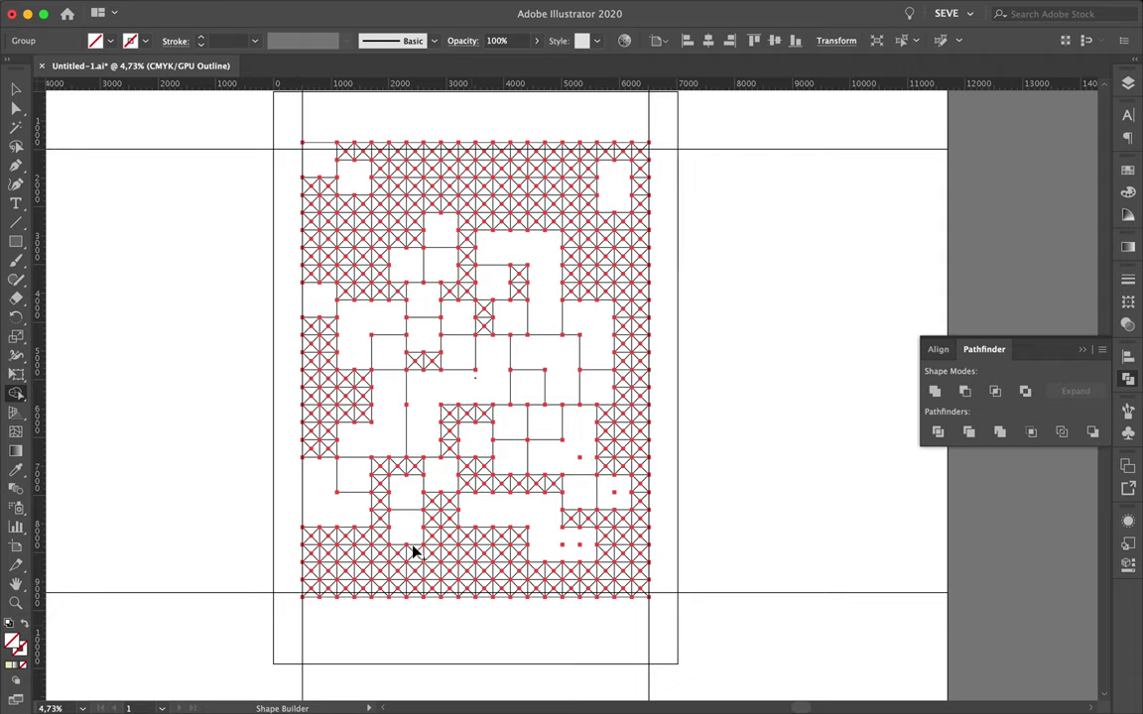
# - Merge the cells along the bottom rows, from the lower-left to the bottom right
pyautogui.moveTo(424, 572)
pyautogui.mouseDown()
pyautogui.moveTo(463, 576)
pyautogui.moveTo(461, 563)
pyautogui.moveTo(431, 581)
pyautogui.mouseUp()
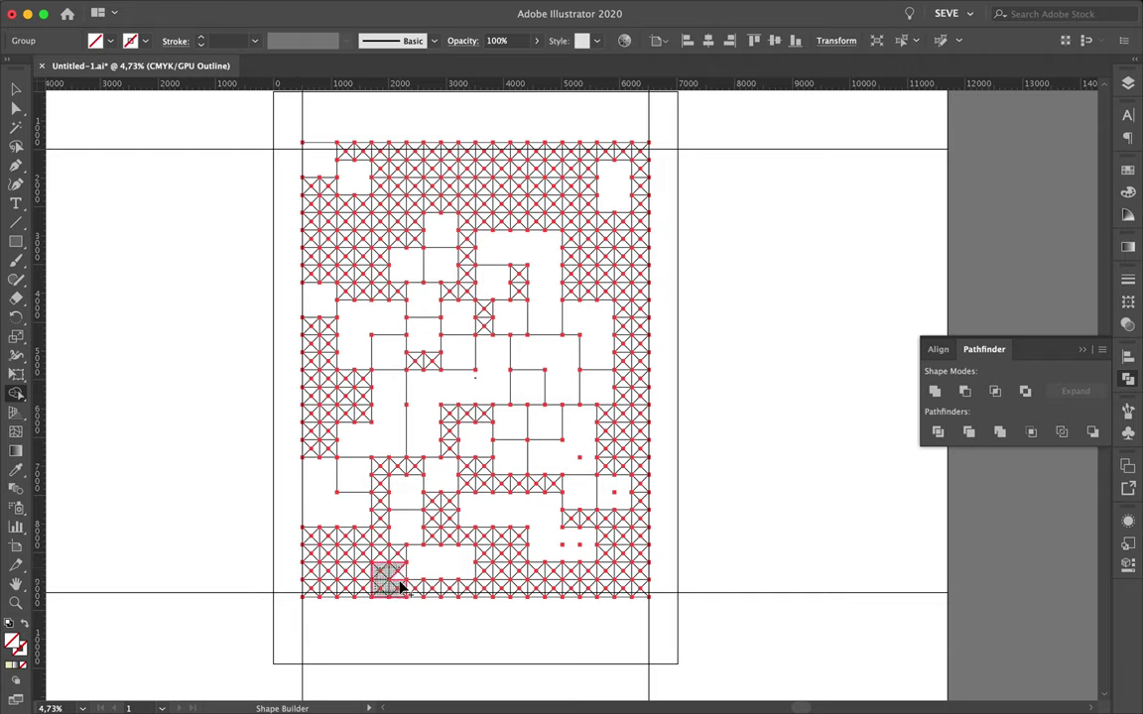
pyautogui.moveTo(401, 576); pyautogui.dragTo(436, 575)
pyautogui.click(501, 589)
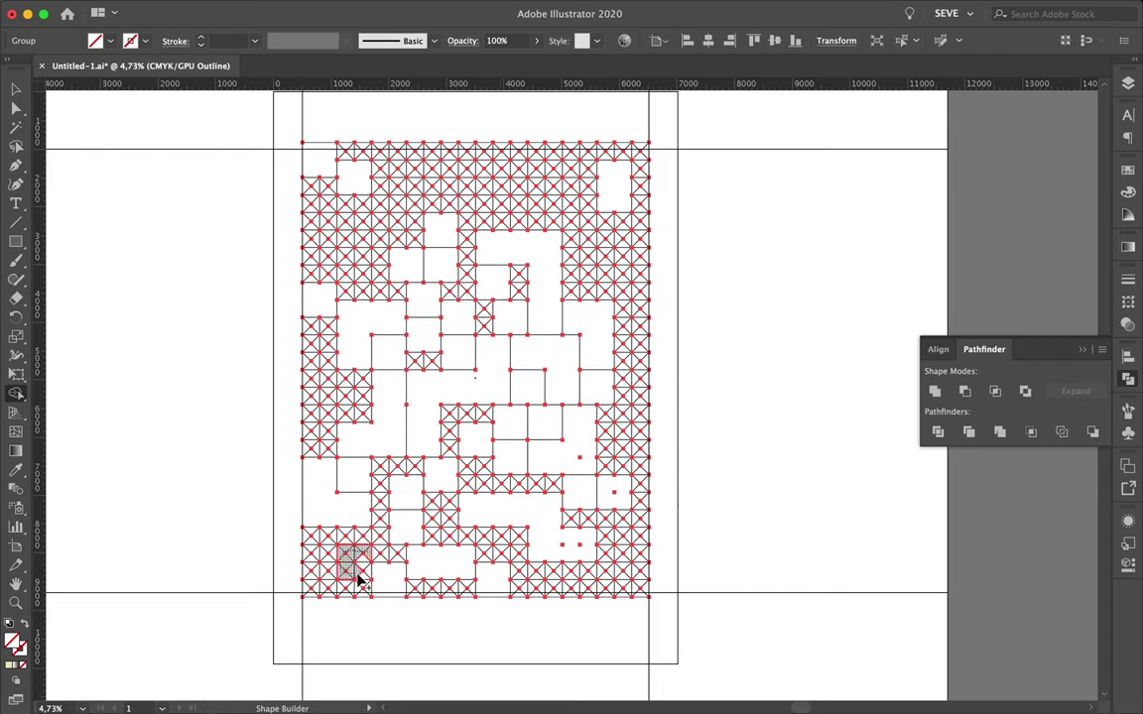
pyautogui.moveTo(350, 559); pyautogui.dragTo(334, 578)
pyautogui.click(333, 593)
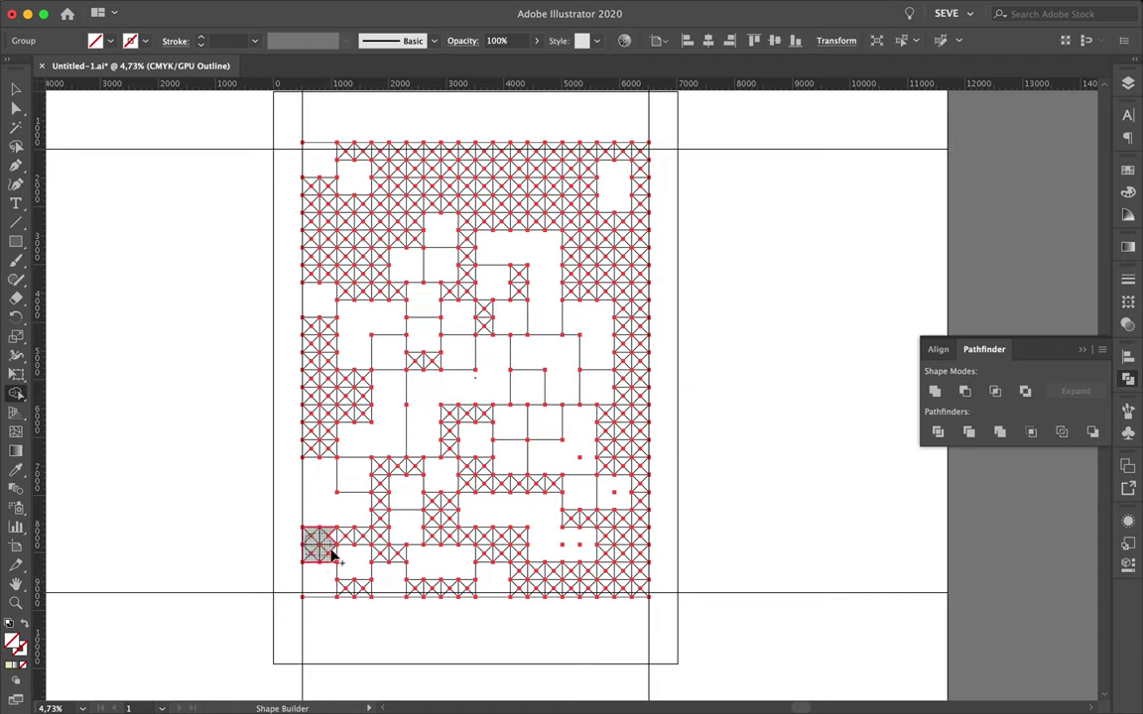
pyautogui.click(332, 540)
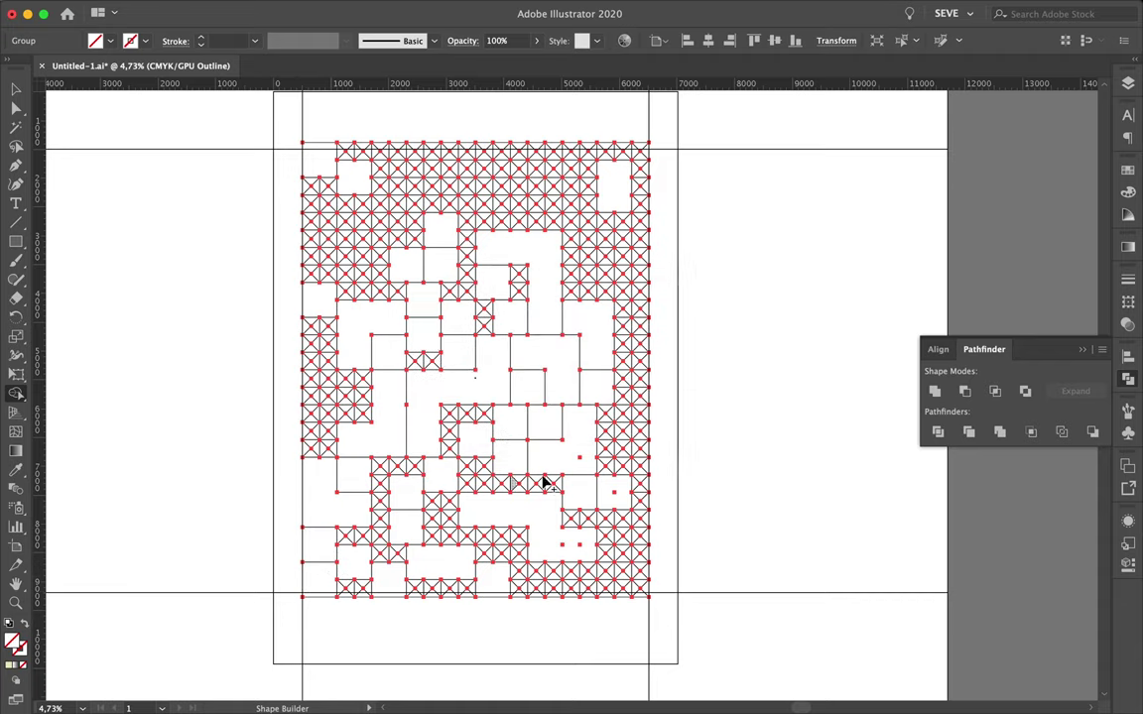
pyautogui.click(489, 538)
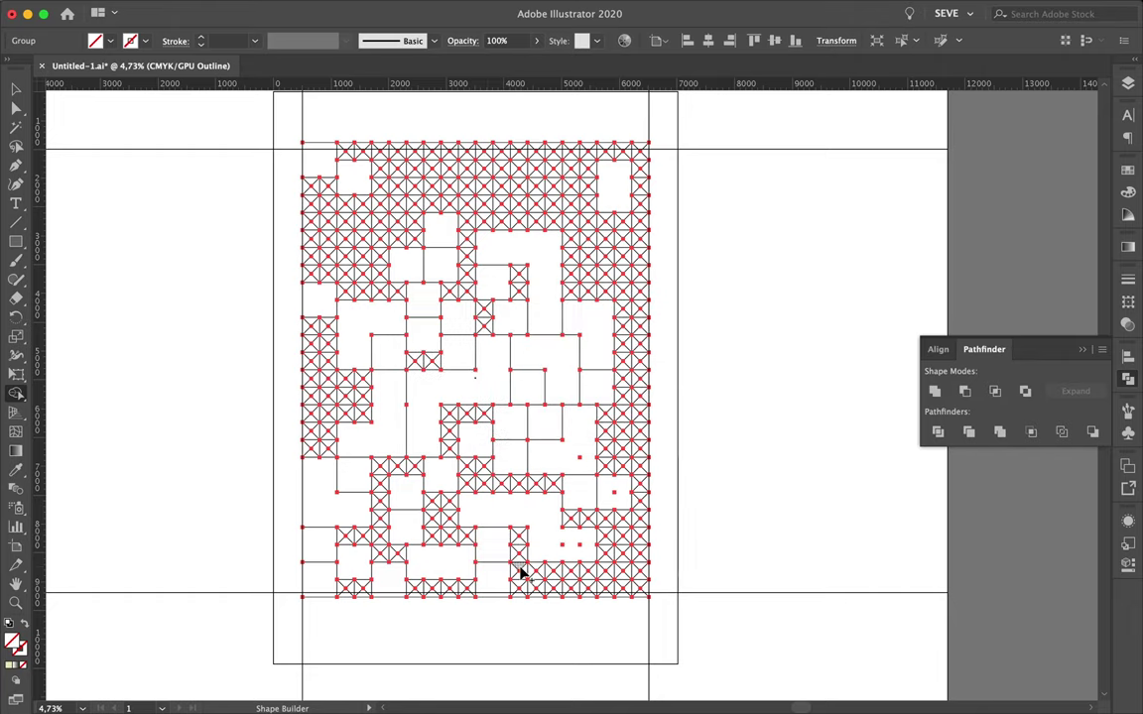
pyautogui.click(523, 585)
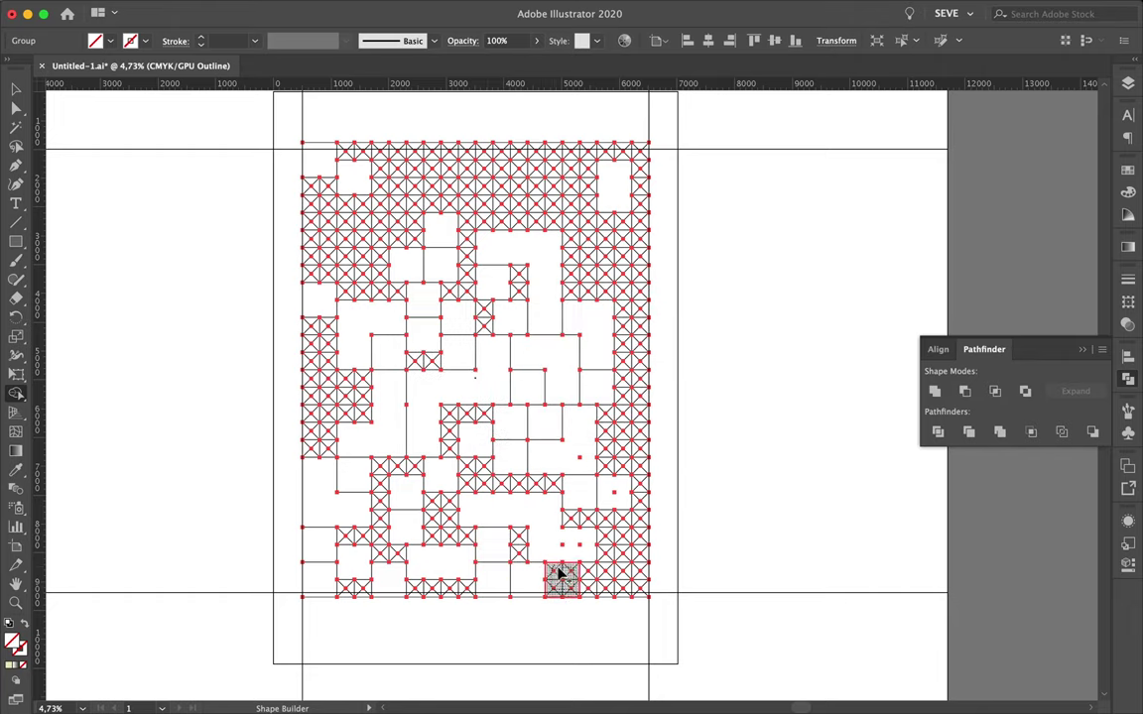
pyautogui.click(562, 584)
# - Merge the bottom-right corner cells and the crossed cells up the right edge
pyautogui.moveTo(611, 594)
pyautogui.mouseDown()
pyautogui.moveTo(642, 594)
pyautogui.moveTo(601, 580)
pyautogui.mouseUp()
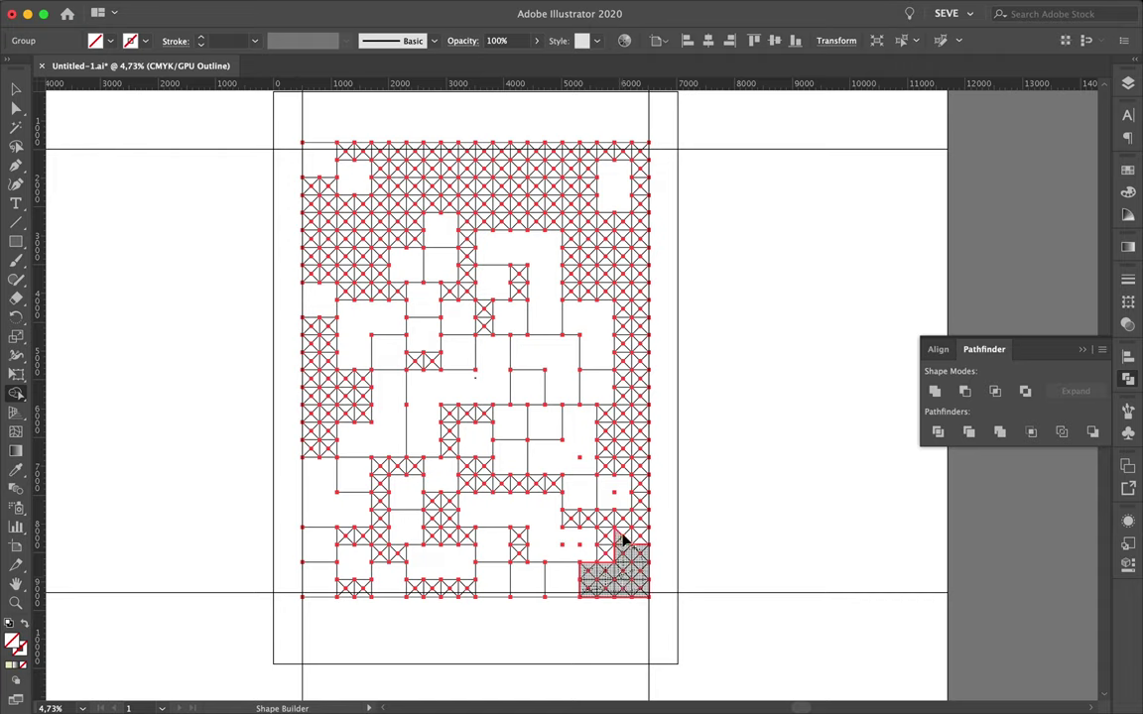
pyautogui.moveTo(642, 545); pyautogui.dragTo(643, 541)
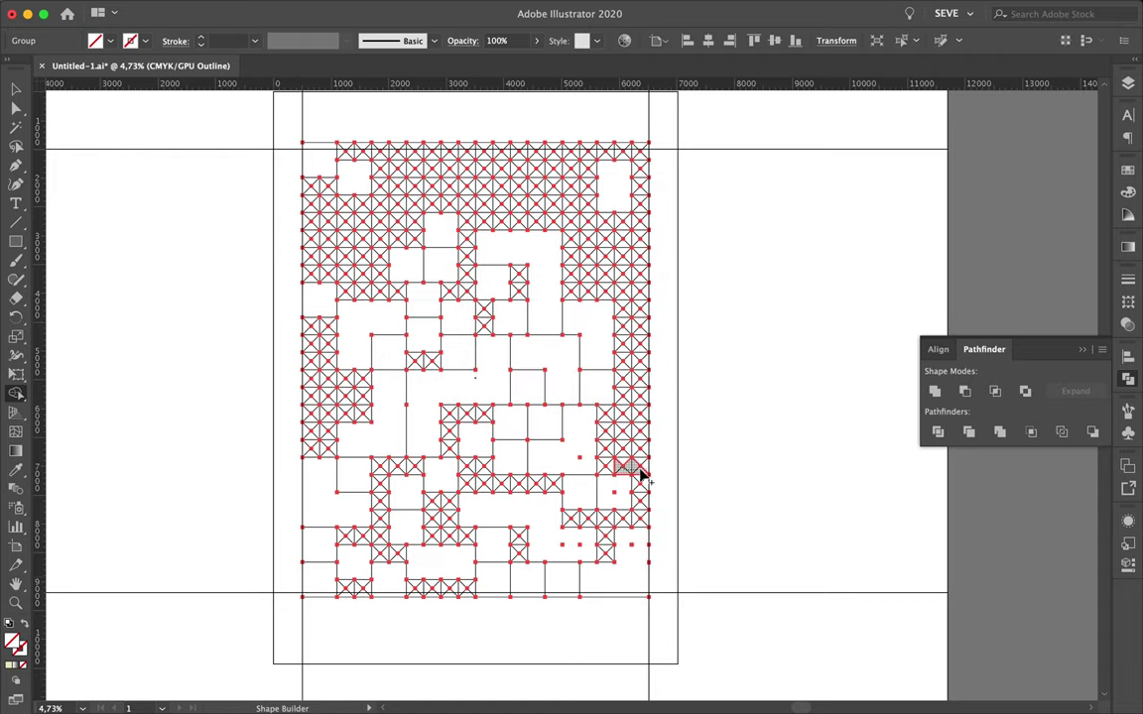
pyautogui.click(628, 468)
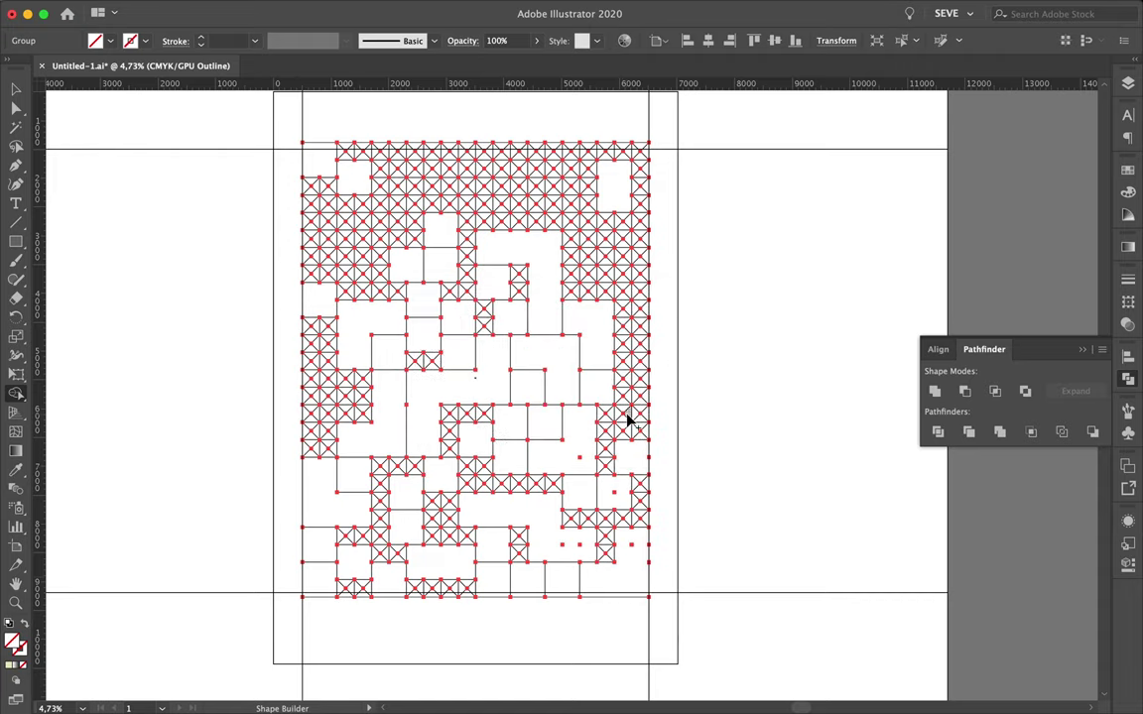
pyautogui.click(643, 424)
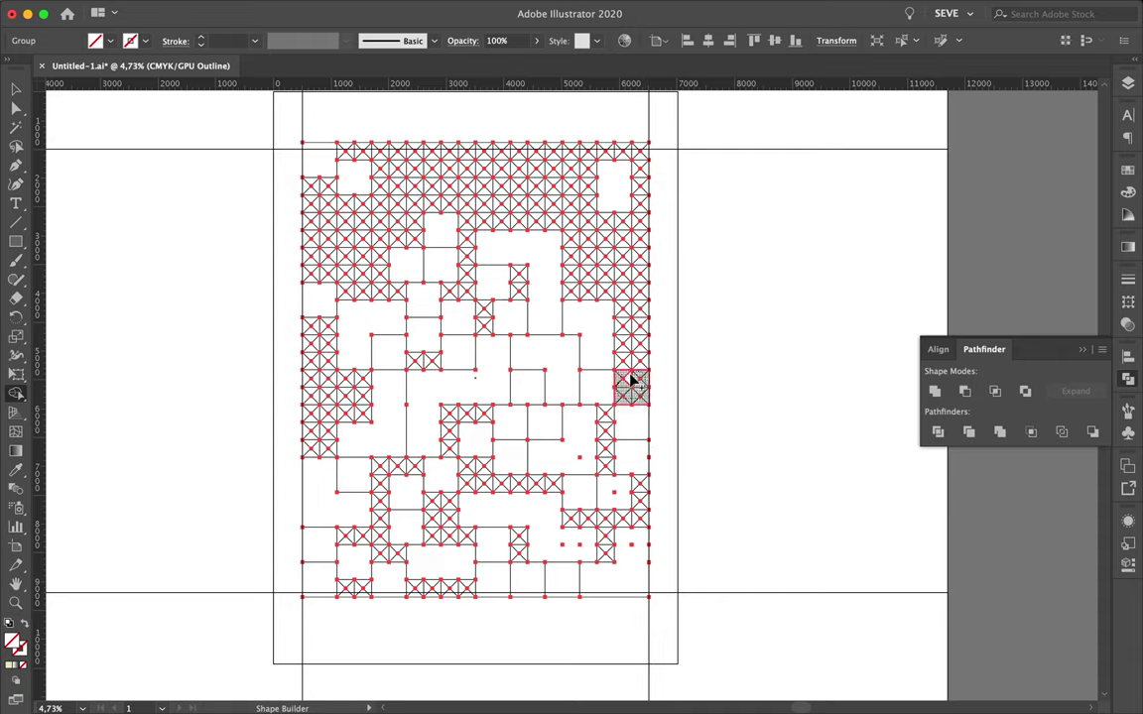
pyautogui.click(628, 380)
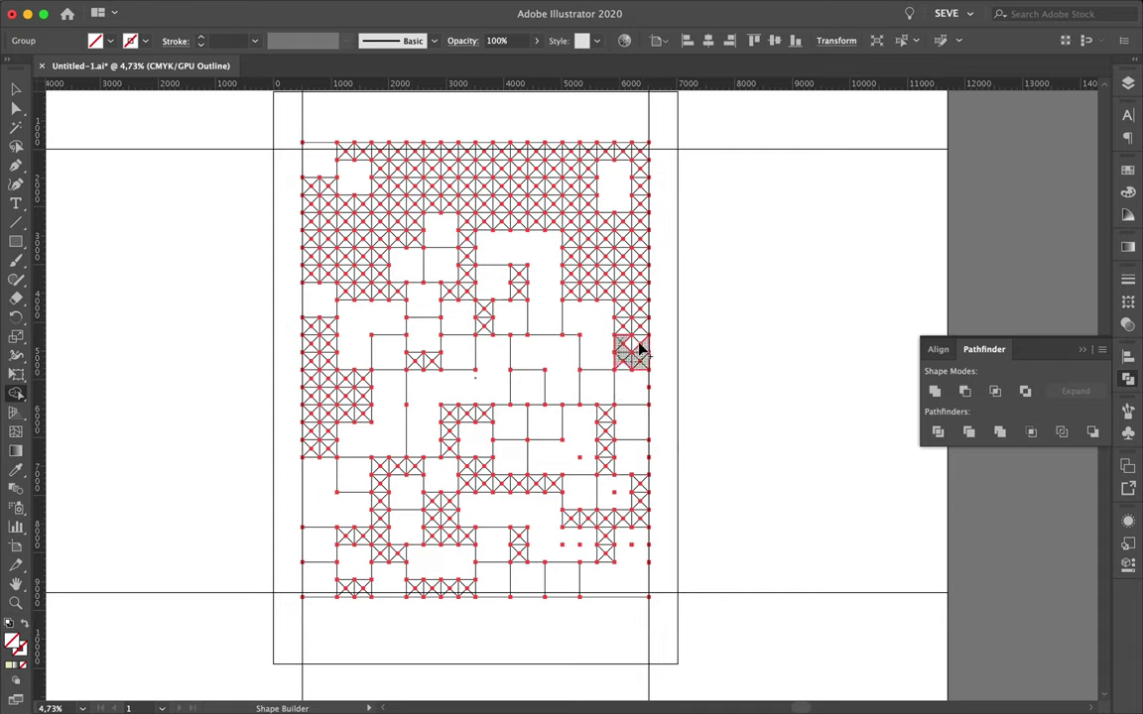
pyautogui.click(630, 359)
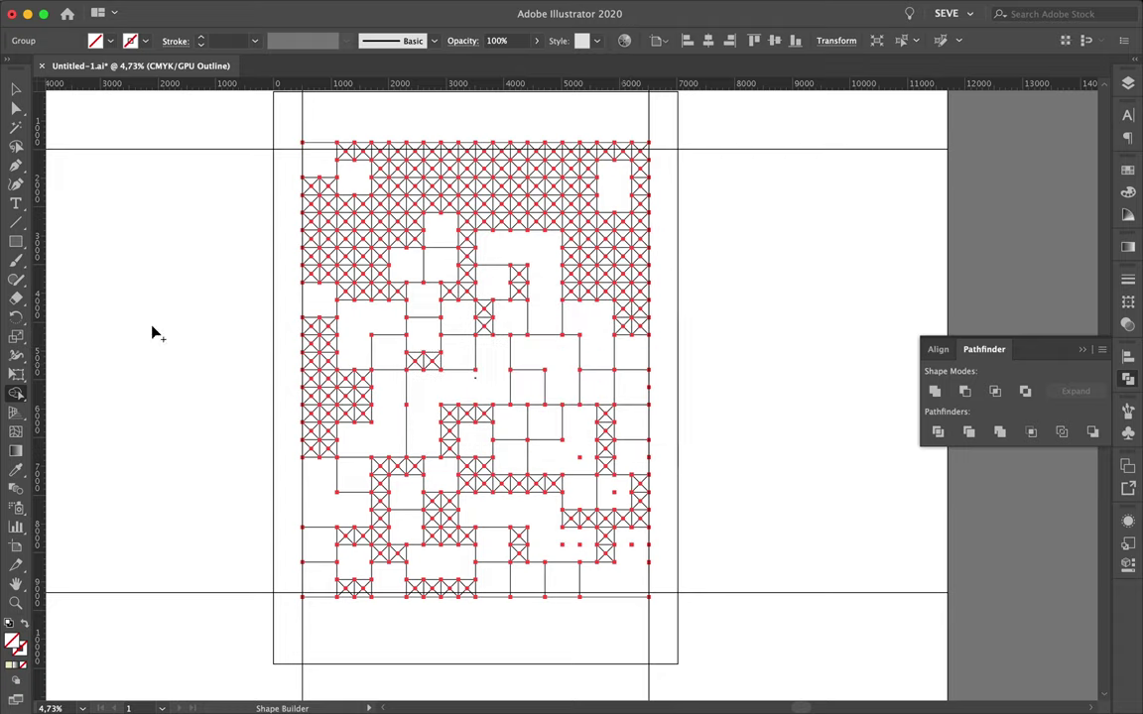
# - Merge the crossed cells along the left edge and upper-left area into plain squares
pyautogui.click(340, 387)
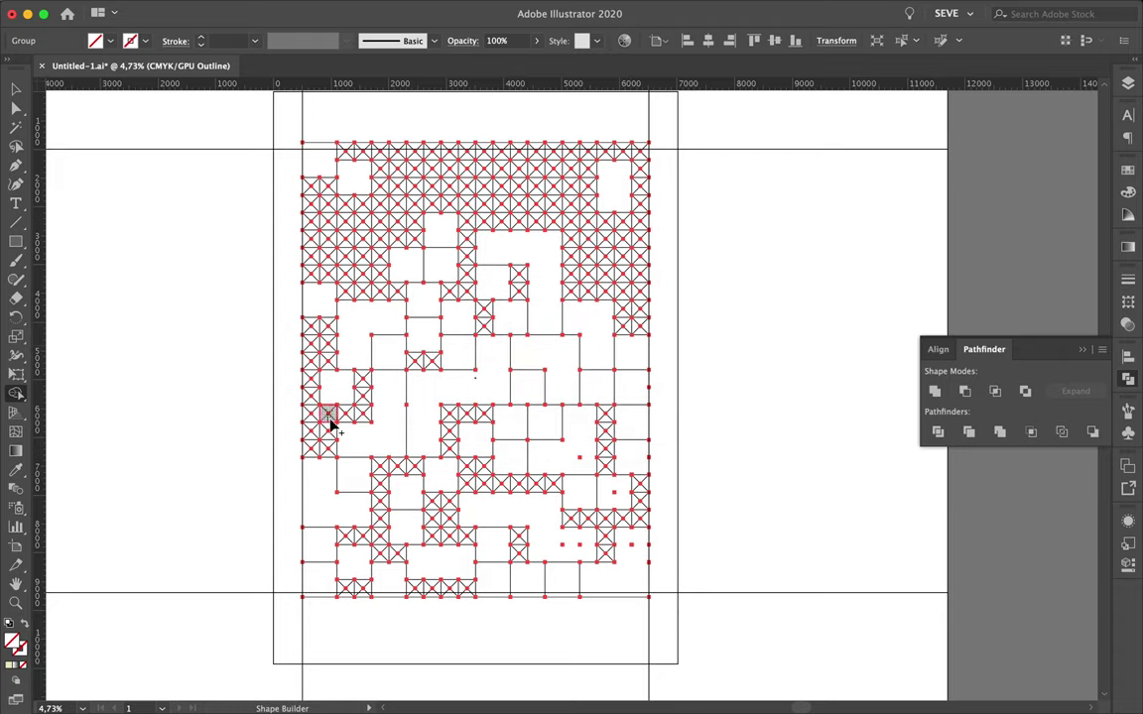
pyautogui.click(322, 421)
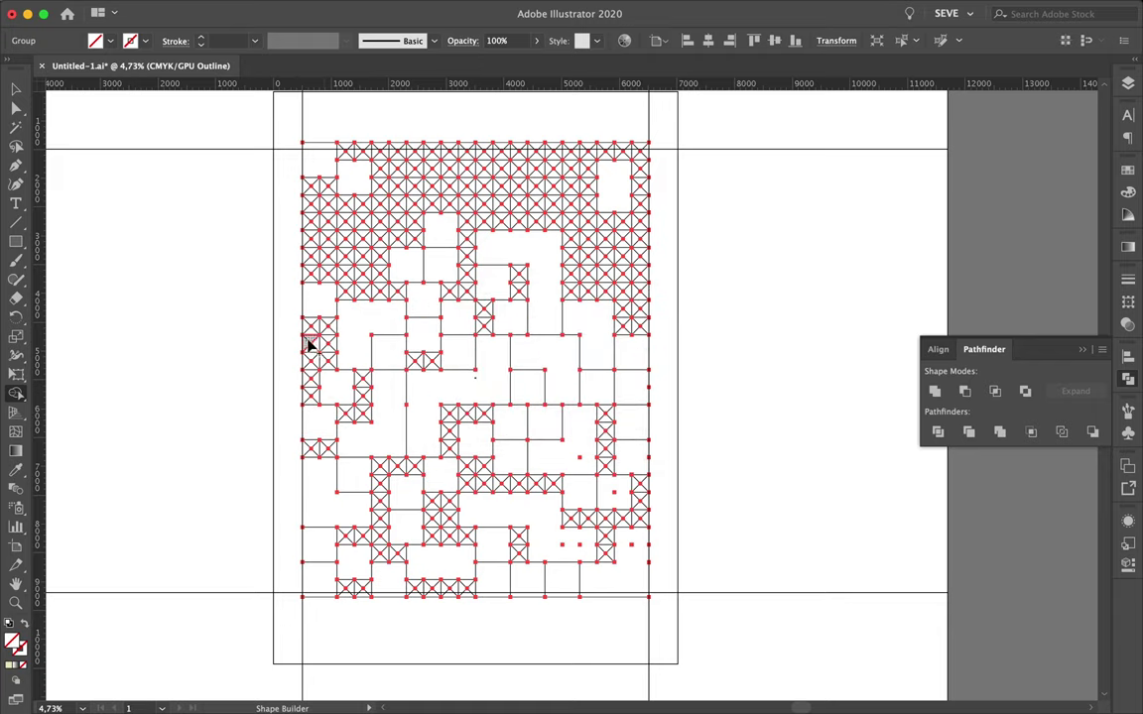
pyautogui.click(329, 345)
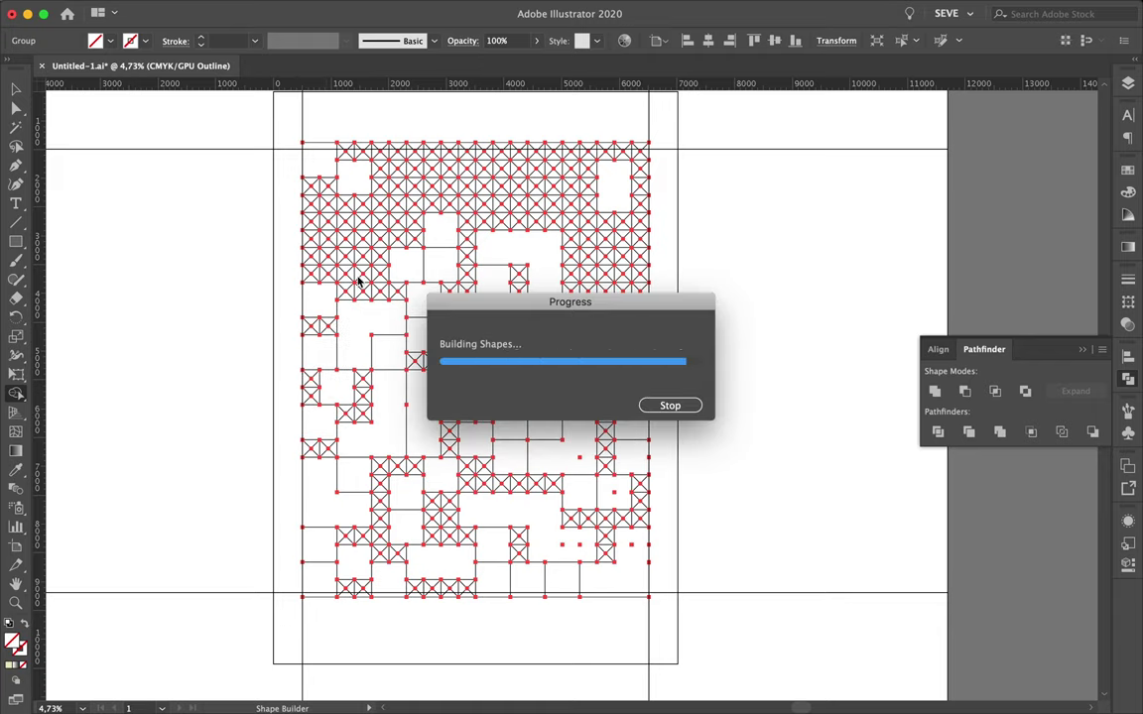
pyautogui.click(360, 297)
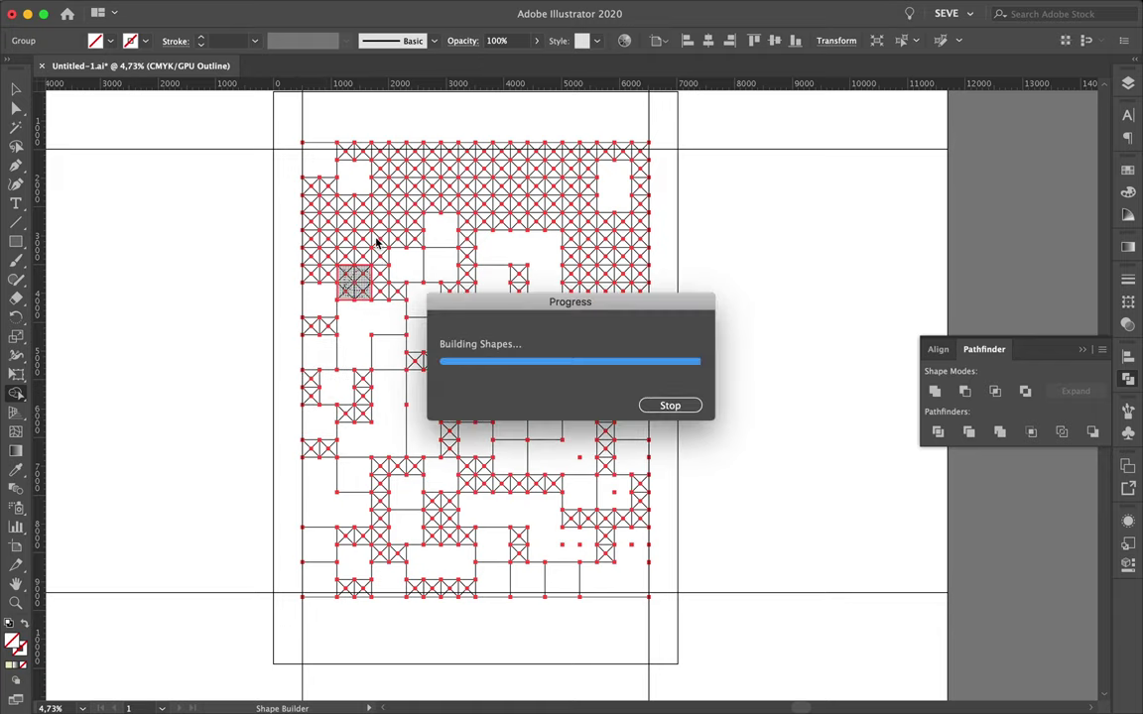
# - Merge crossed cells near the top-left corner and across the top rows into squares
pyautogui.moveTo(383, 241); pyautogui.dragTo(340, 262)
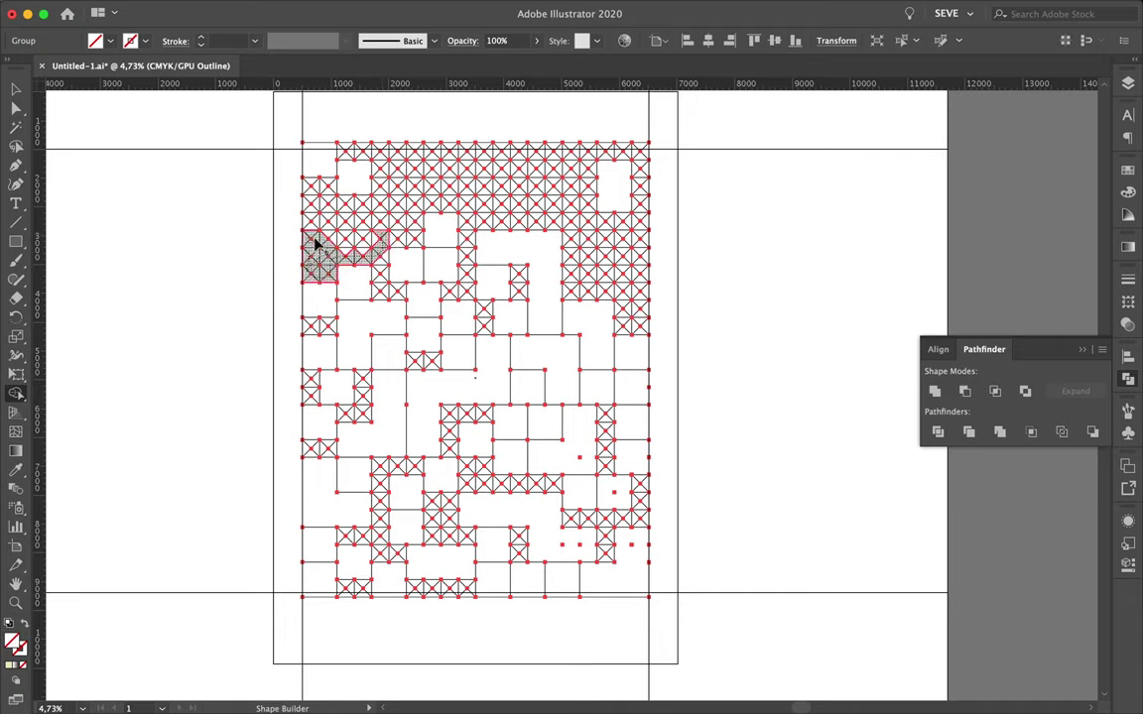
pyautogui.moveTo(340, 255); pyautogui.dragTo(339, 253)
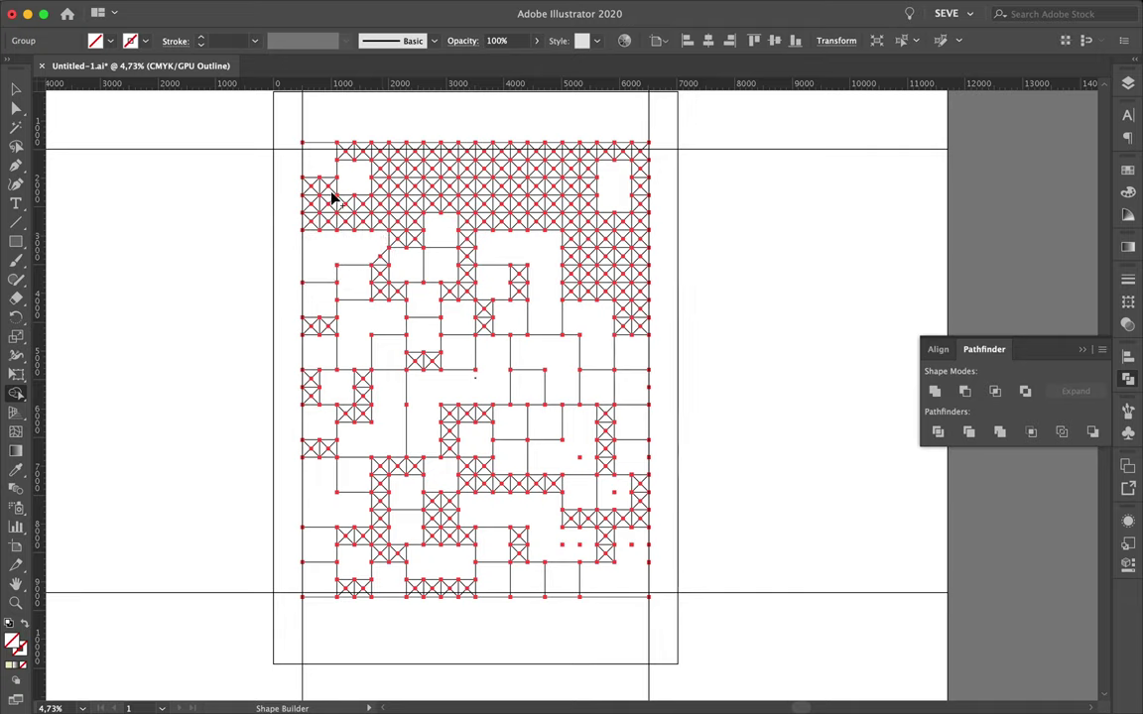
pyautogui.moveTo(333, 202)
pyautogui.mouseDown()
pyautogui.moveTo(309, 211)
pyautogui.moveTo(369, 204)
pyautogui.moveTo(396, 239)
pyautogui.moveTo(417, 166)
pyautogui.mouseUp()
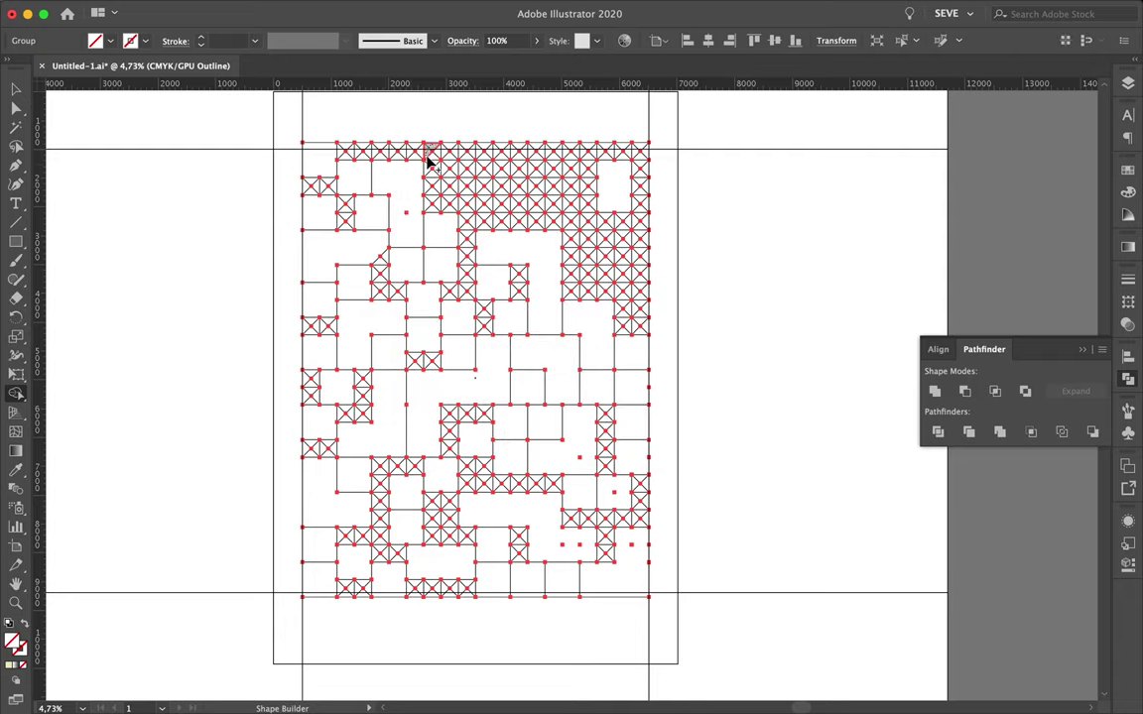
pyautogui.keyDown('alt'); pyautogui.click(450, 171); pyautogui.keyUp('alt')
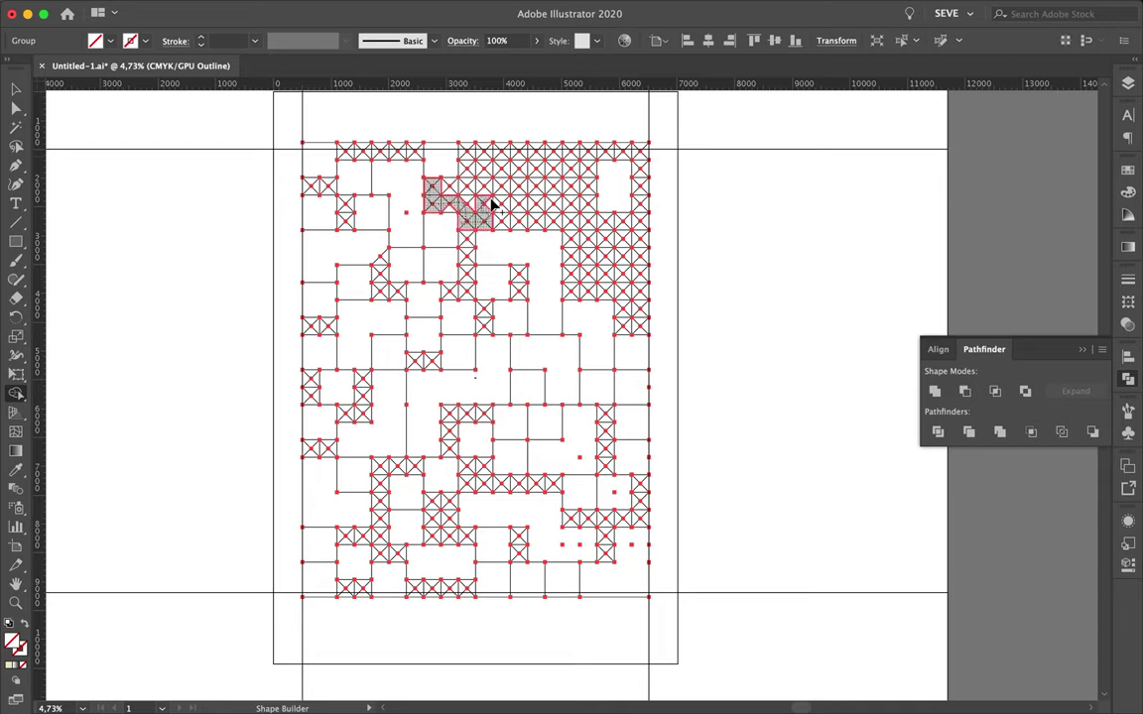
pyautogui.keyDown('alt'); pyautogui.click(449, 211); pyautogui.keyUp('alt')
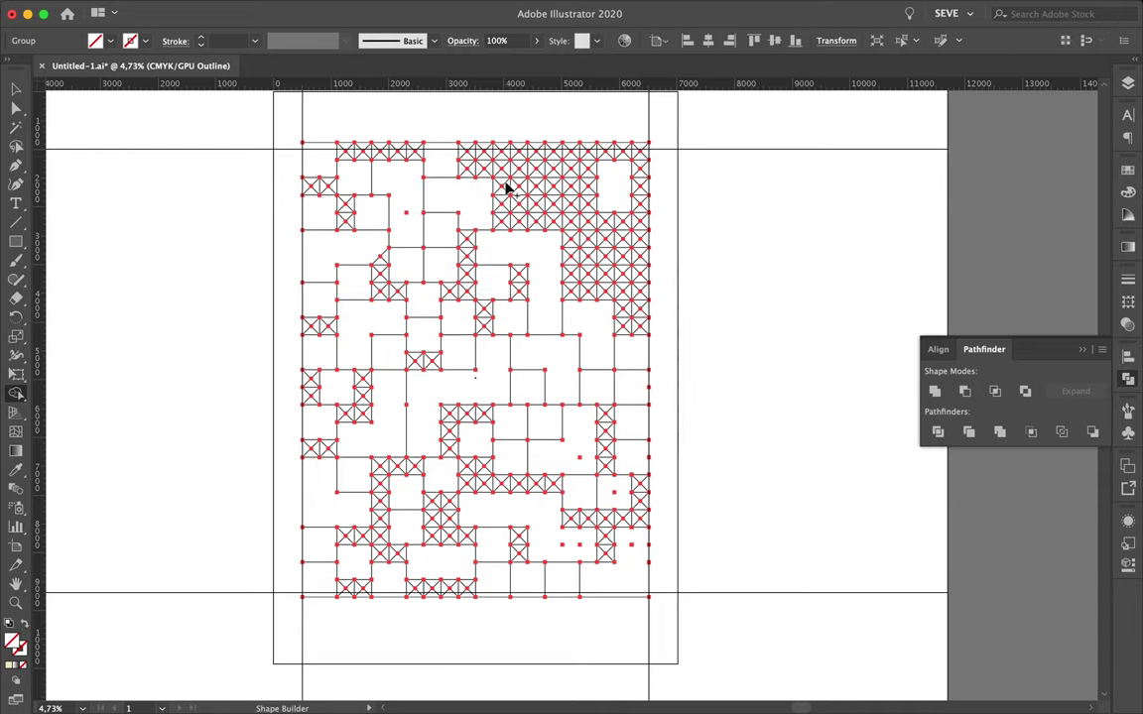
pyautogui.keyDown('alt'); pyautogui.click(510, 174); pyautogui.keyUp('alt')
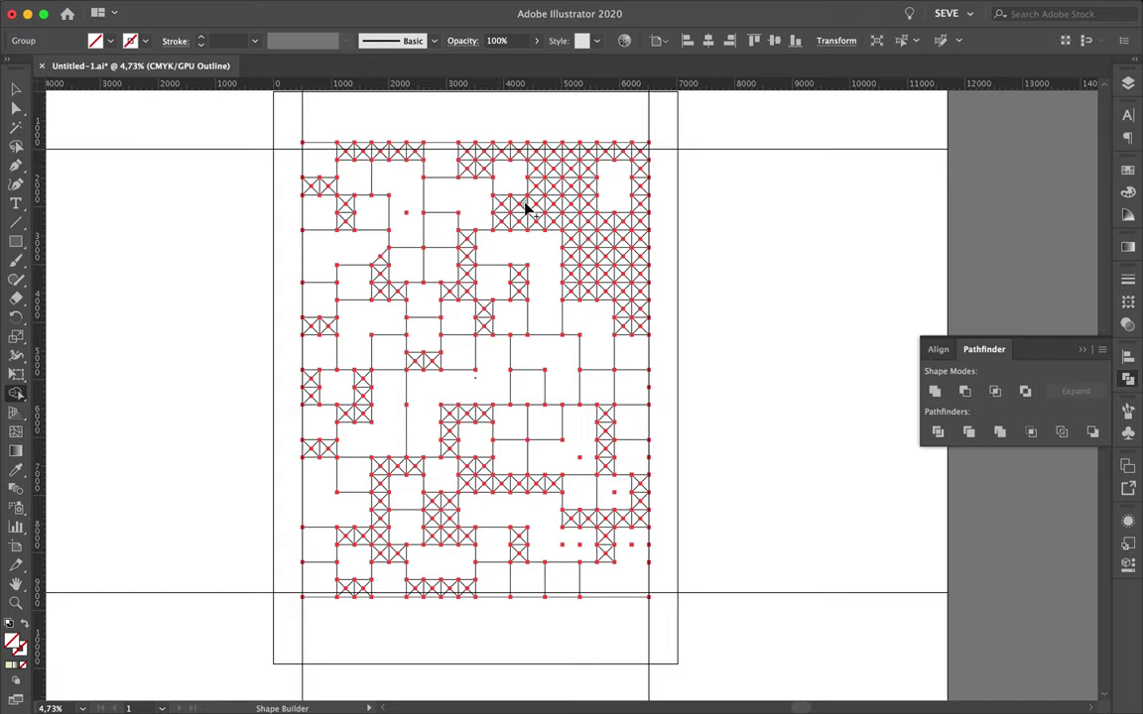
pyautogui.keyDown('alt'); pyautogui.click(531, 204); pyautogui.keyUp('alt')
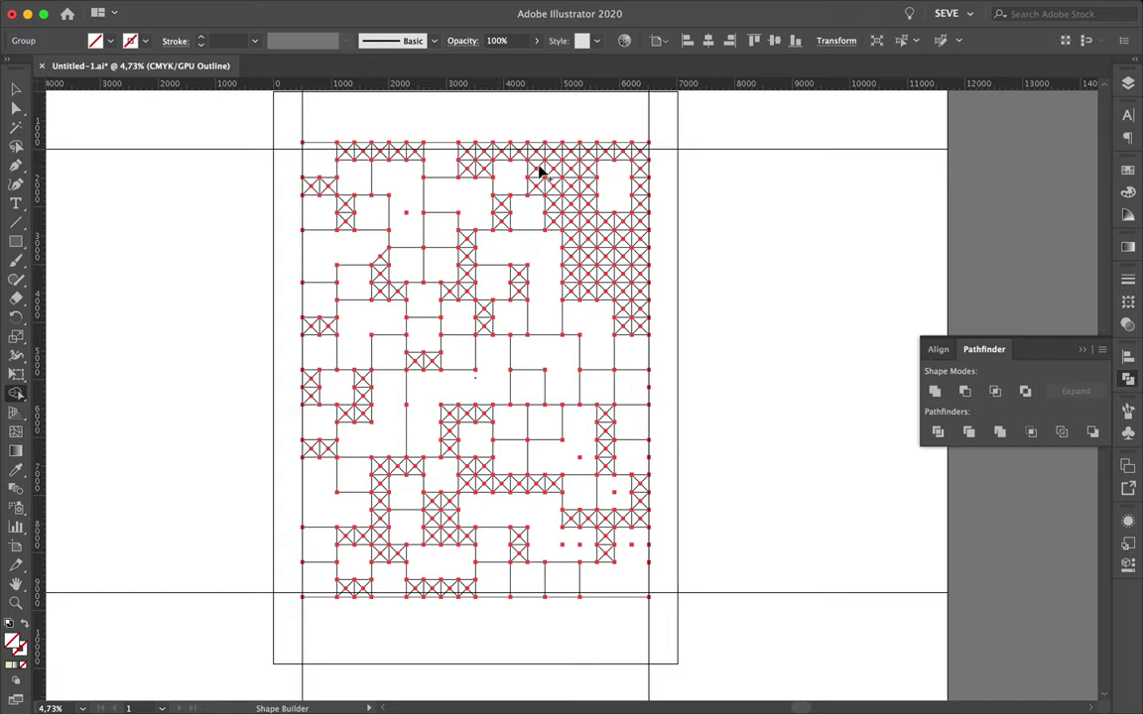
pyautogui.keyDown('alt'); pyautogui.click(551, 174); pyautogui.keyUp('alt')
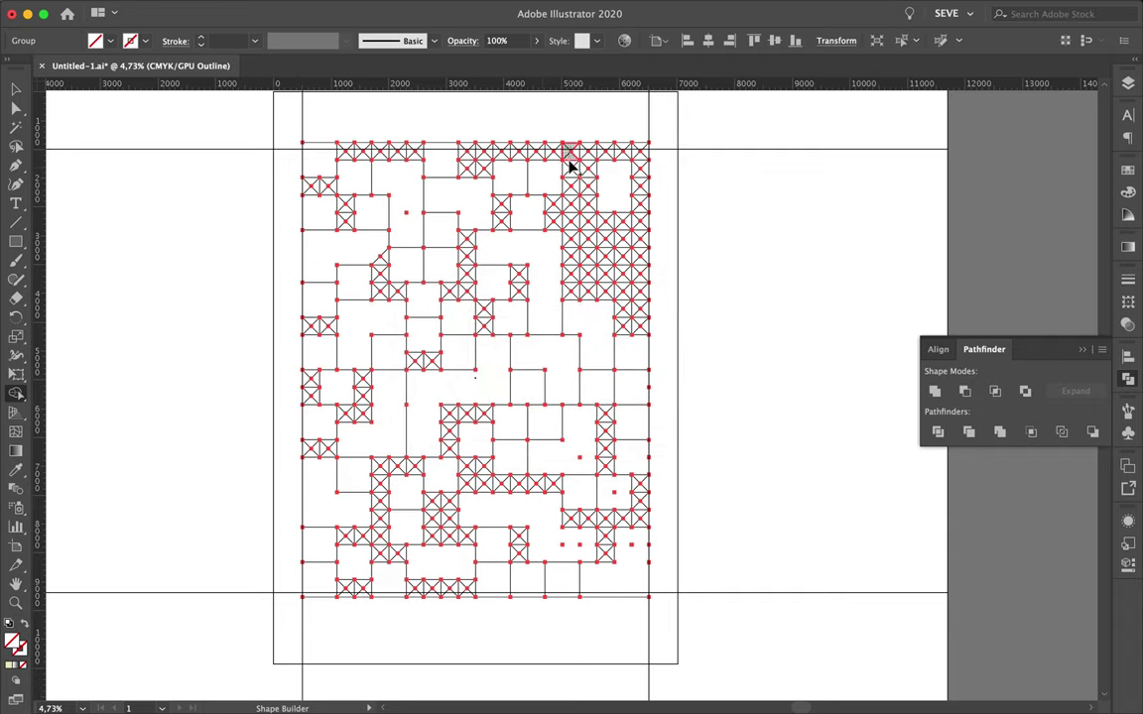
pyautogui.keyDown('alt'); pyautogui.click(582, 160); pyautogui.keyUp('alt')
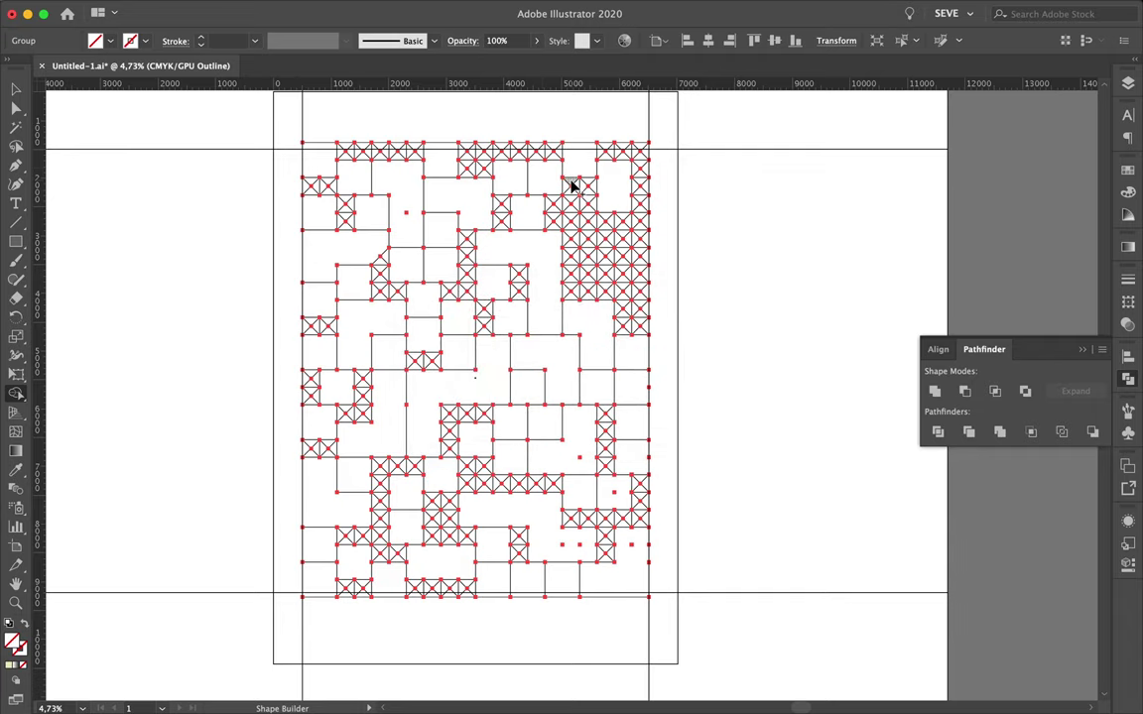
pyautogui.keyDown('alt'); pyautogui.click(589, 193); pyautogui.keyUp('alt')
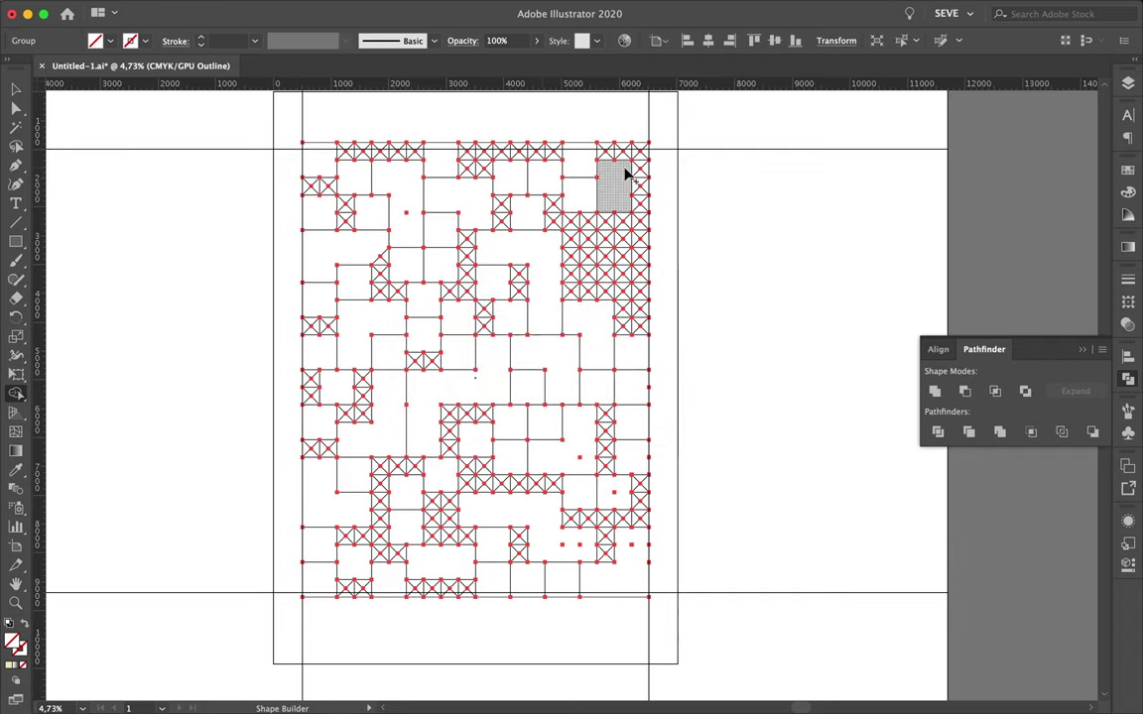
# - Merge the crossed cells on the upper right, lower middle and remaining top row
pyautogui.keyDown('alt'); pyautogui.click(599, 221); pyautogui.keyUp('alt')
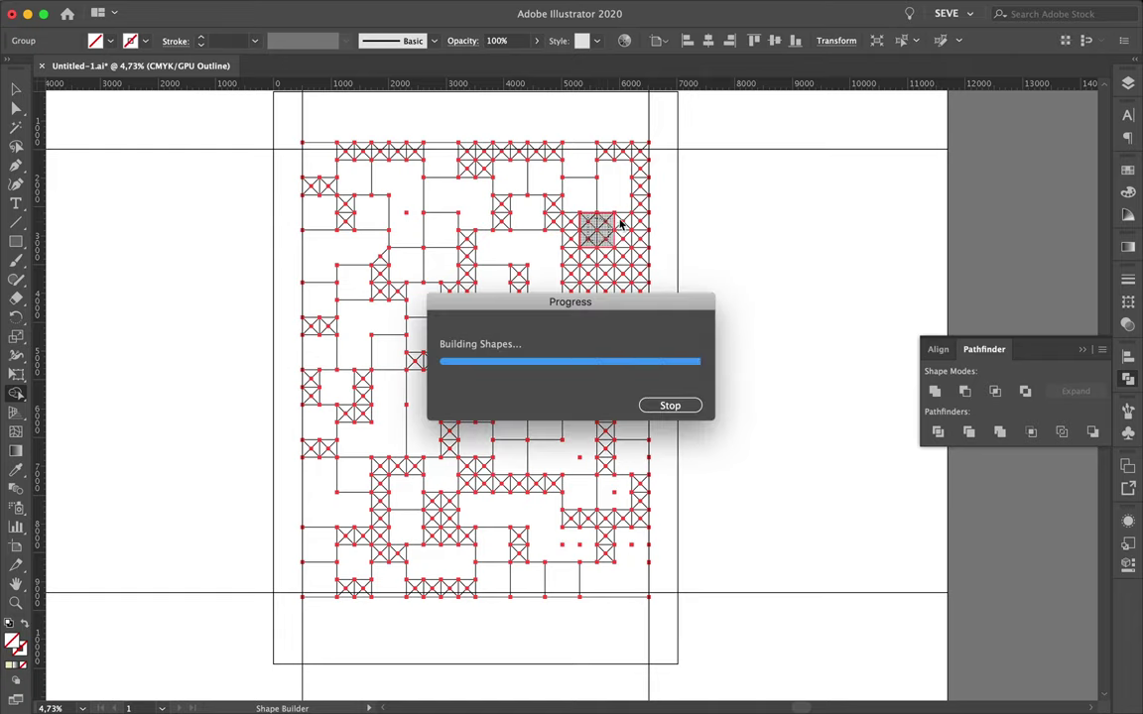
pyautogui.keyDown('alt'); pyautogui.click(642, 231); pyautogui.keyUp('alt')
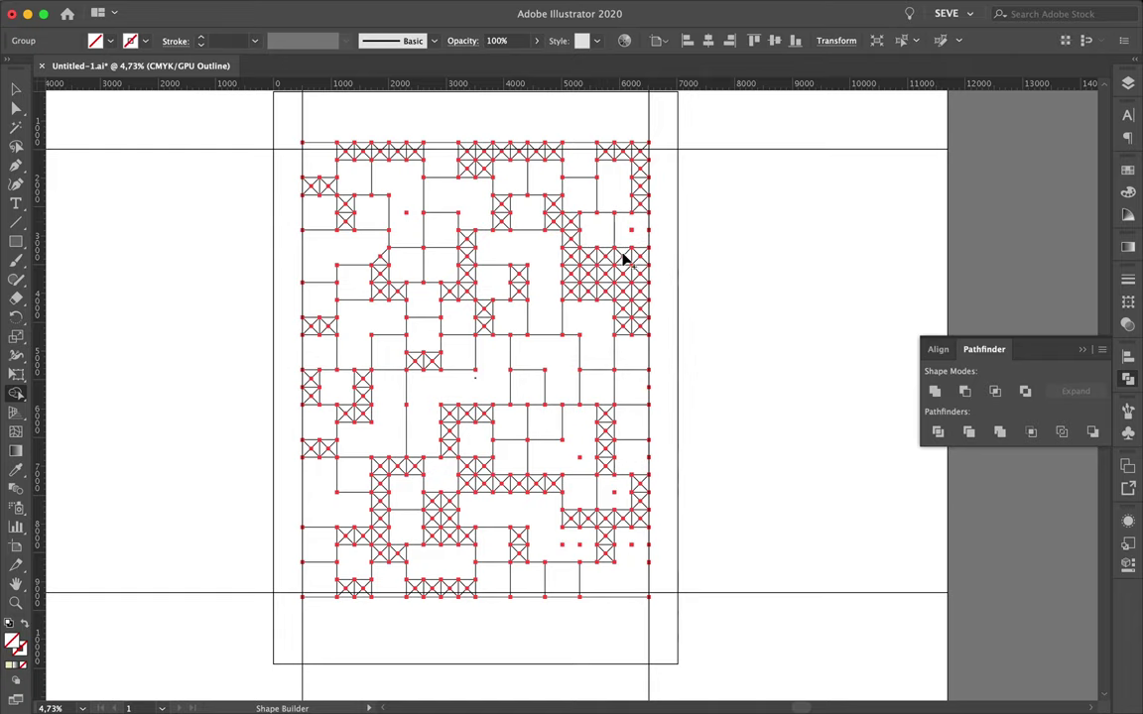
pyautogui.keyDown('alt'); pyautogui.click(631, 260); pyautogui.keyUp('alt')
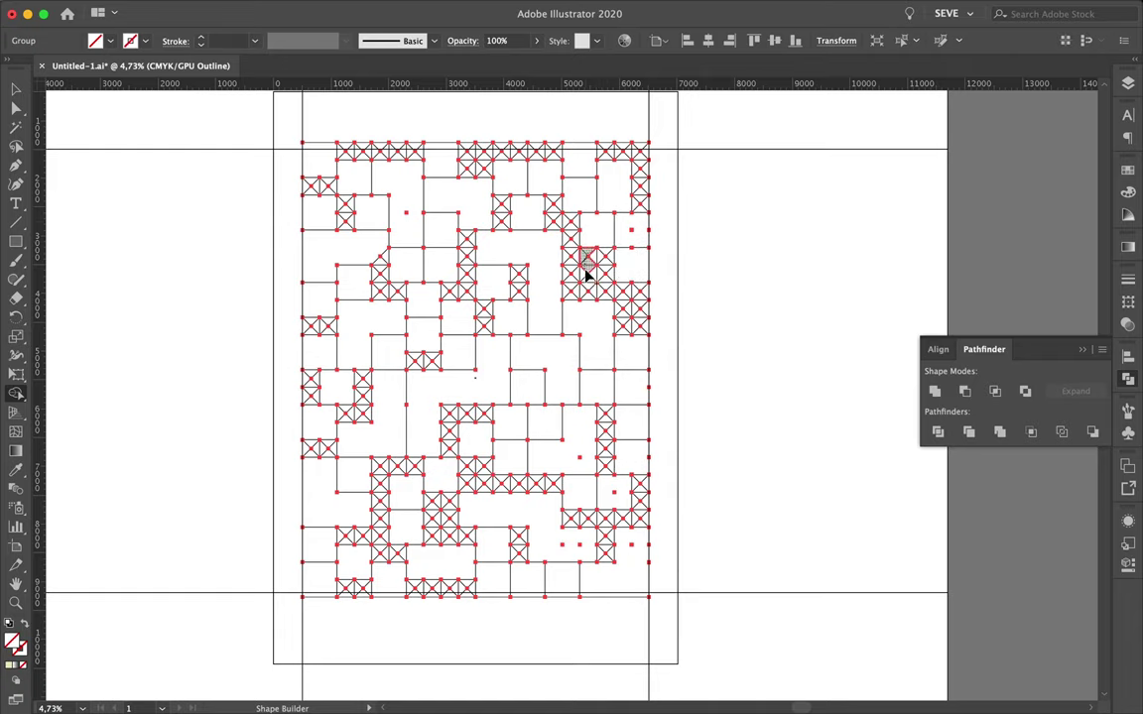
pyautogui.keyDown('alt'); pyautogui.click(607, 258); pyautogui.keyUp('alt')
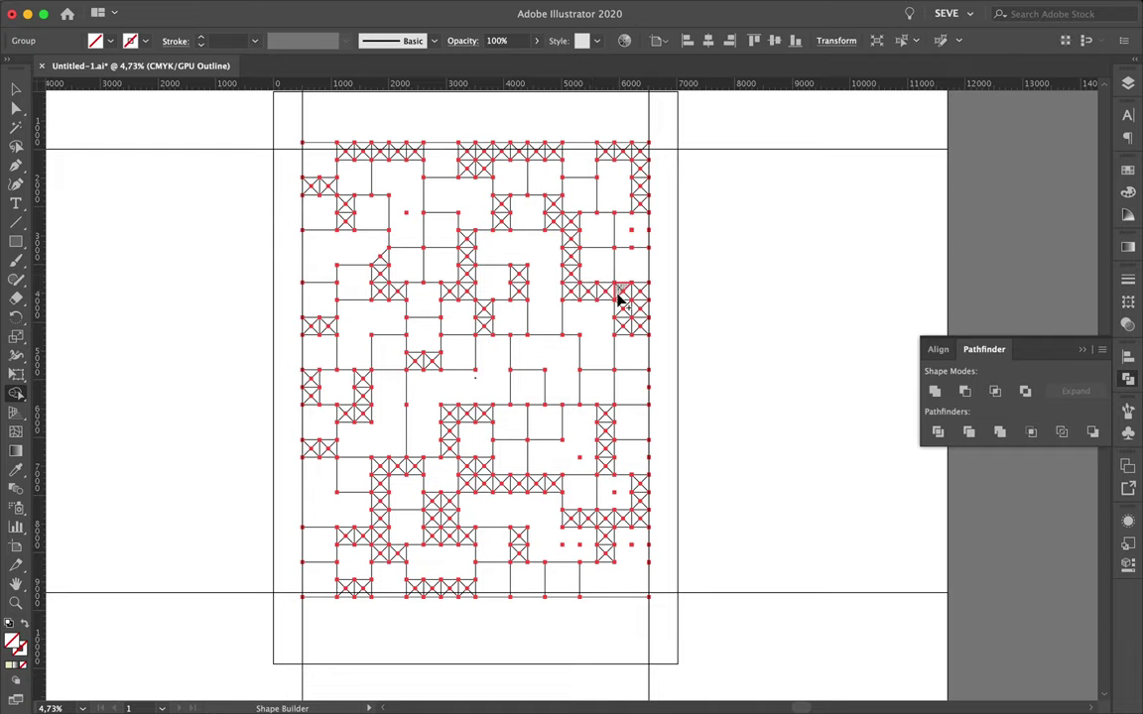
pyautogui.keyDown('alt'); pyautogui.click(626, 294); pyautogui.keyUp('alt')
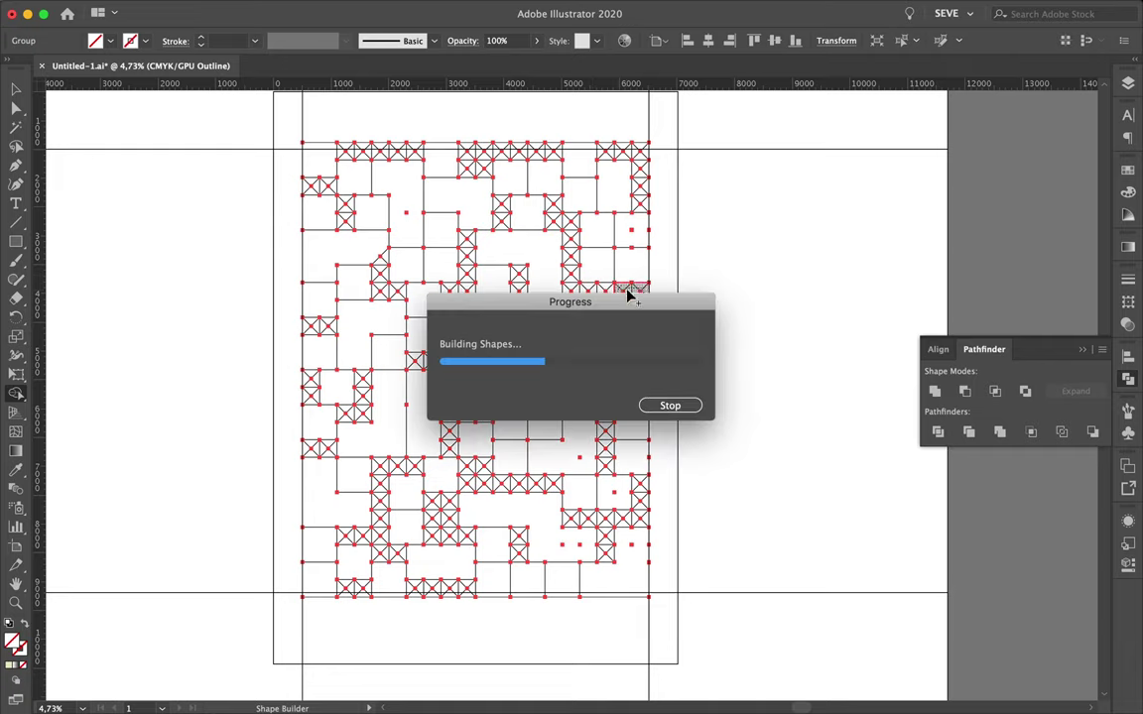
pyautogui.keyDown('alt'); pyautogui.click(479, 482); pyautogui.keyUp('alt')
pyautogui.keyDown('alt'); pyautogui.click(437, 508); pyautogui.keyUp('alt')
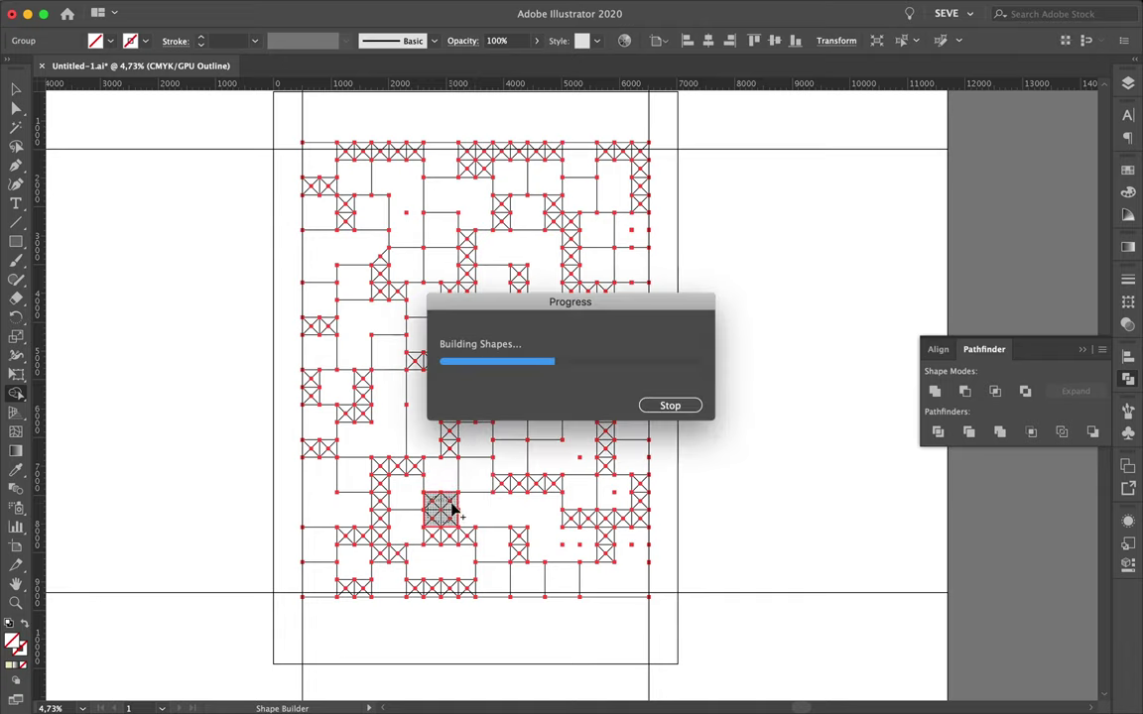
pyautogui.keyDown('alt'); pyautogui.click(477, 159); pyautogui.keyUp('alt')
pyautogui.scroll(1, 523, 342)
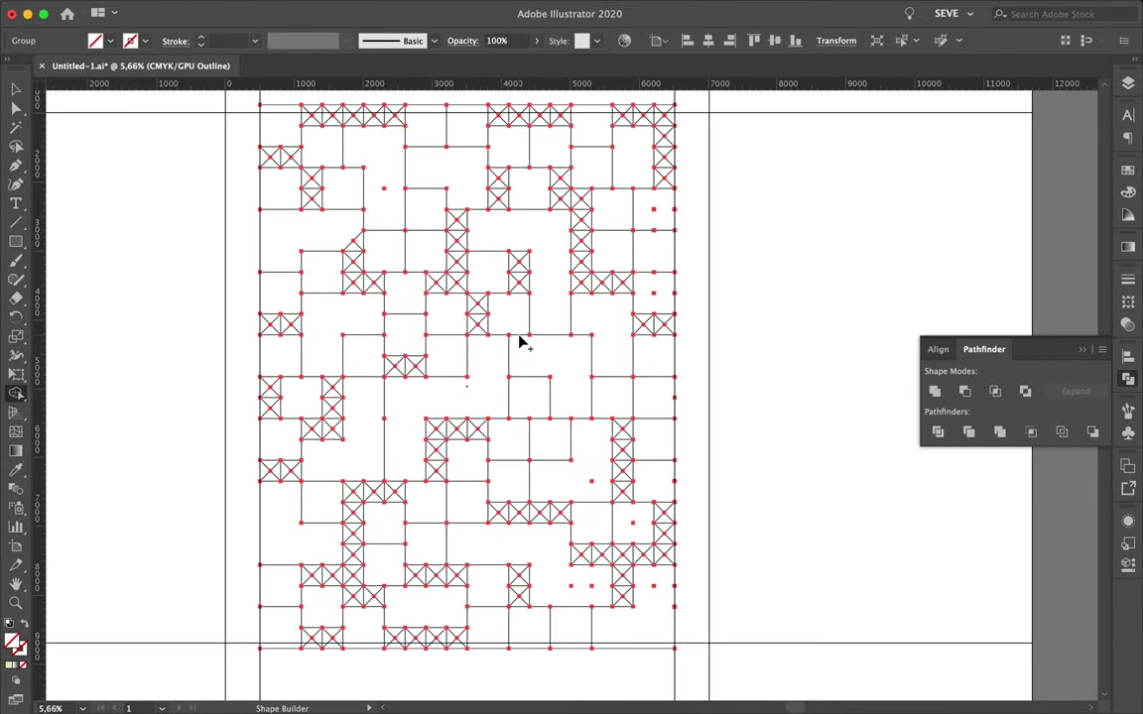
# - Switch to Preview and paint several grid regions with the Live Paint Bucket
pyautogui.hotkey('ctrl', 'y')
pyautogui.press('k')
pyautogui.click(484, 369)
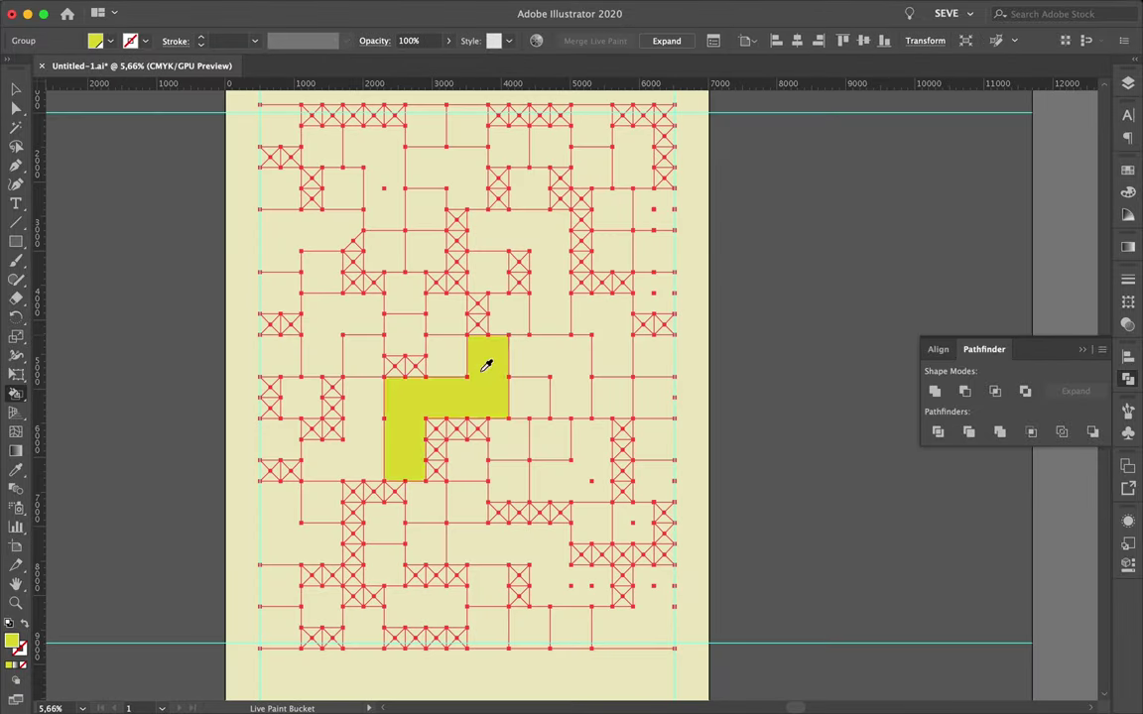
pyautogui.click(446, 355)
pyautogui.click(287, 511)
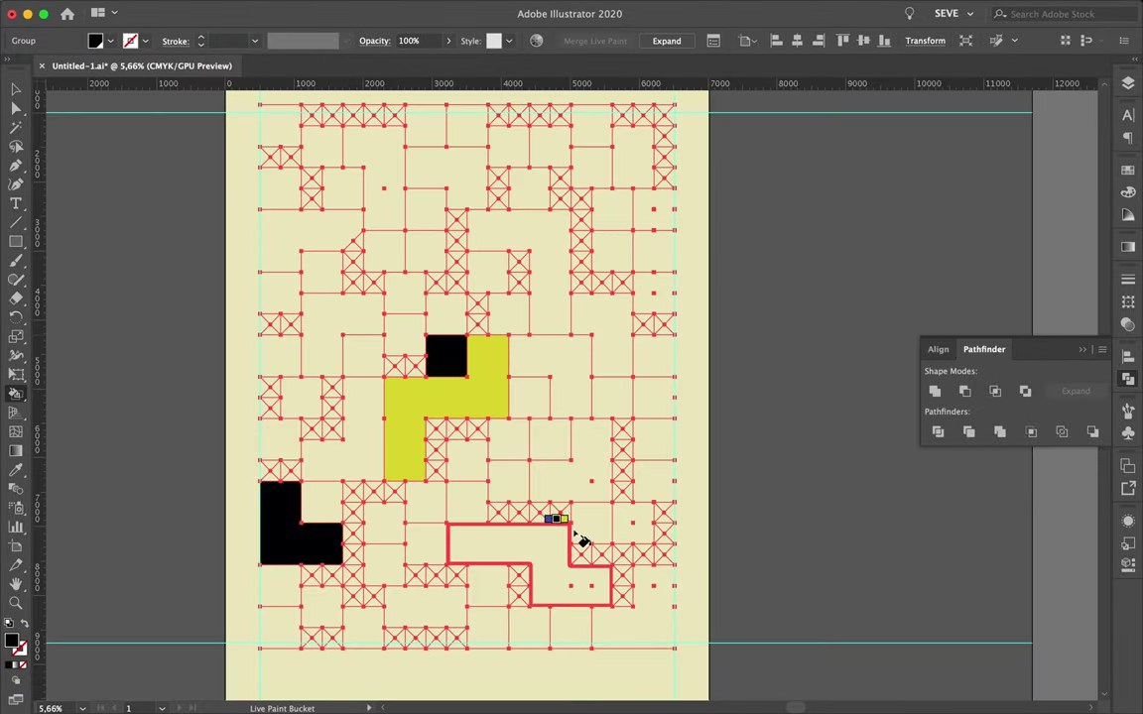
pyautogui.click(592, 524)
pyautogui.click(612, 250)
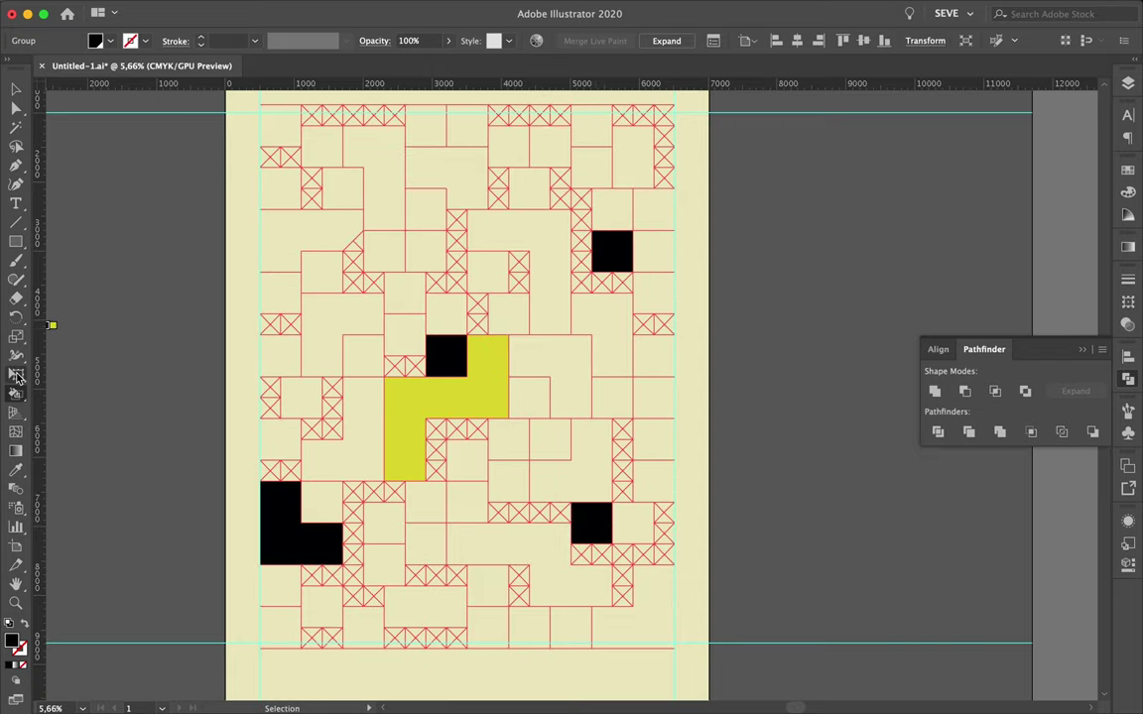
# - Fill the top-left L-shaped block black in Outline view, then return to Preview
pyautogui.moveTo(16, 394)
pyautogui.mouseDown()
pyautogui.moveTo(79, 439)
pyautogui.moveTo(119, 394)
pyautogui.mouseUp()
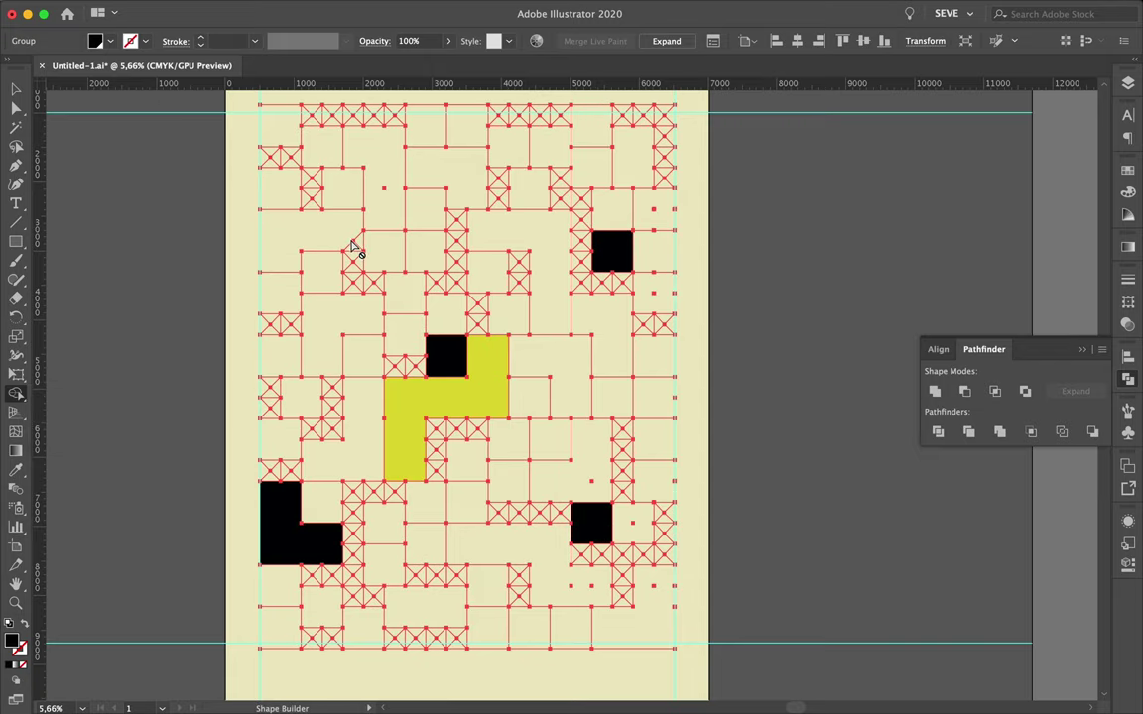
pyautogui.hotkey('ctrl', 'y')
pyautogui.hotkey('ctrl', 'y')
pyautogui.hotkey('ctrl', 'z')
pyautogui.hotkey('ctrl', 'z')
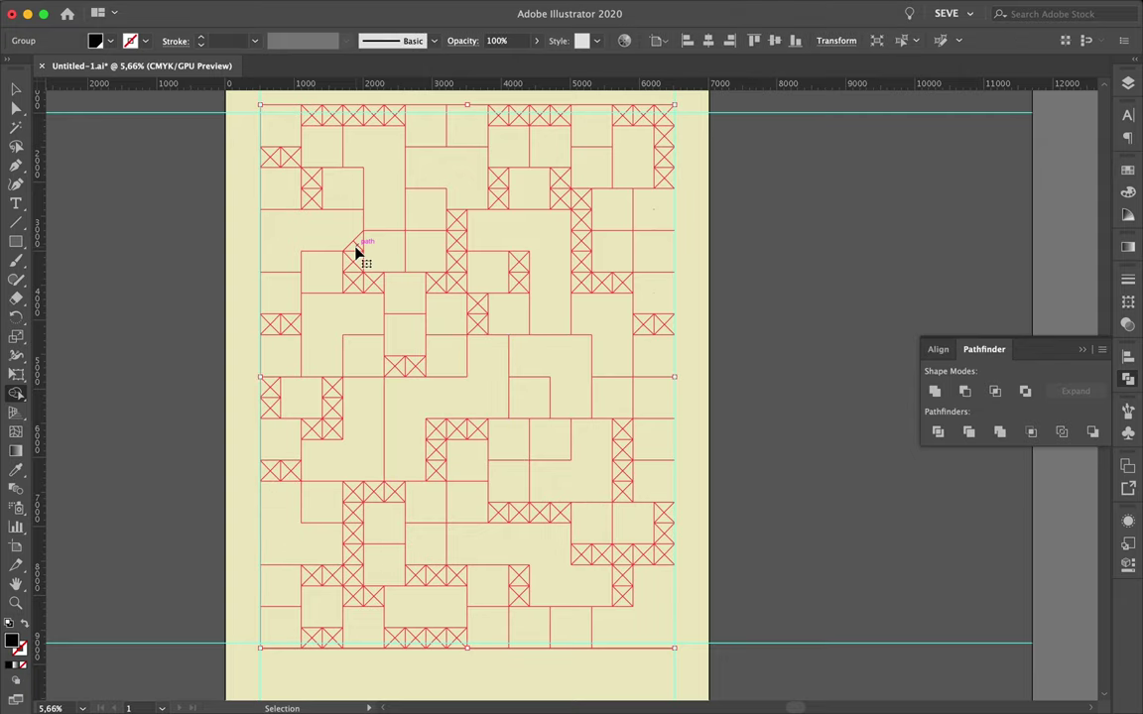
pyautogui.hotkey('ctrl', 'y')
pyautogui.click(341, 235)
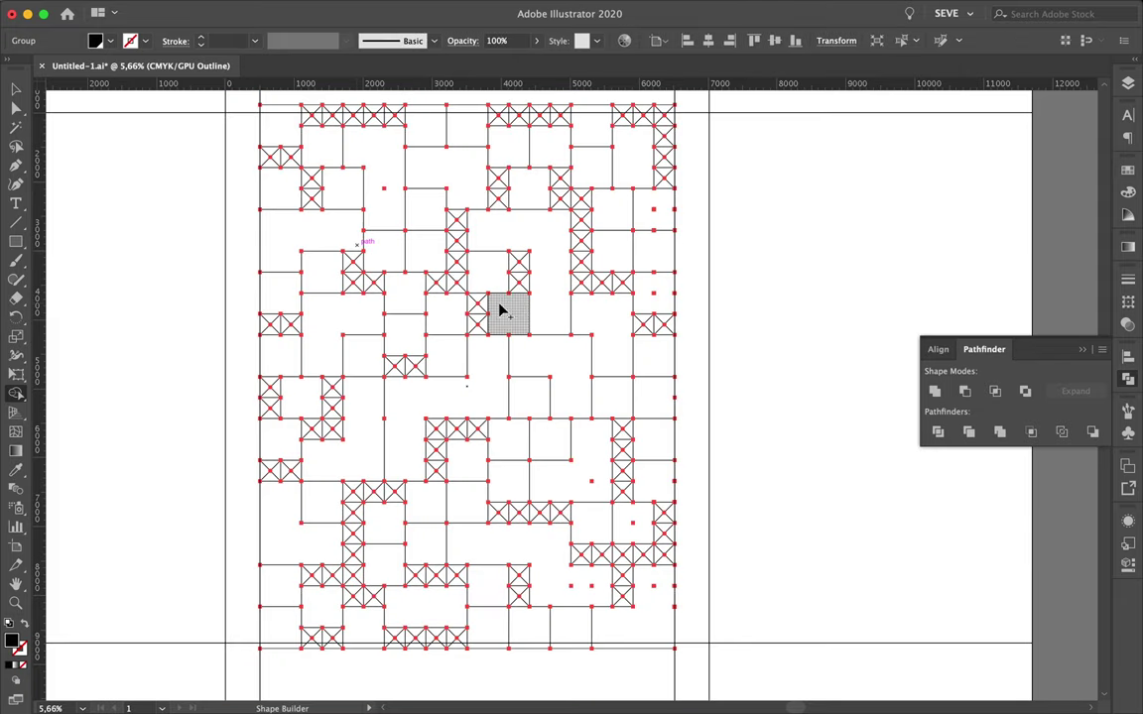
pyautogui.hotkey('ctrl', 'y')
# - Paint six regions yellow, including the central, left-middle and right-hand L-shaped blocks
pyautogui.press('k')
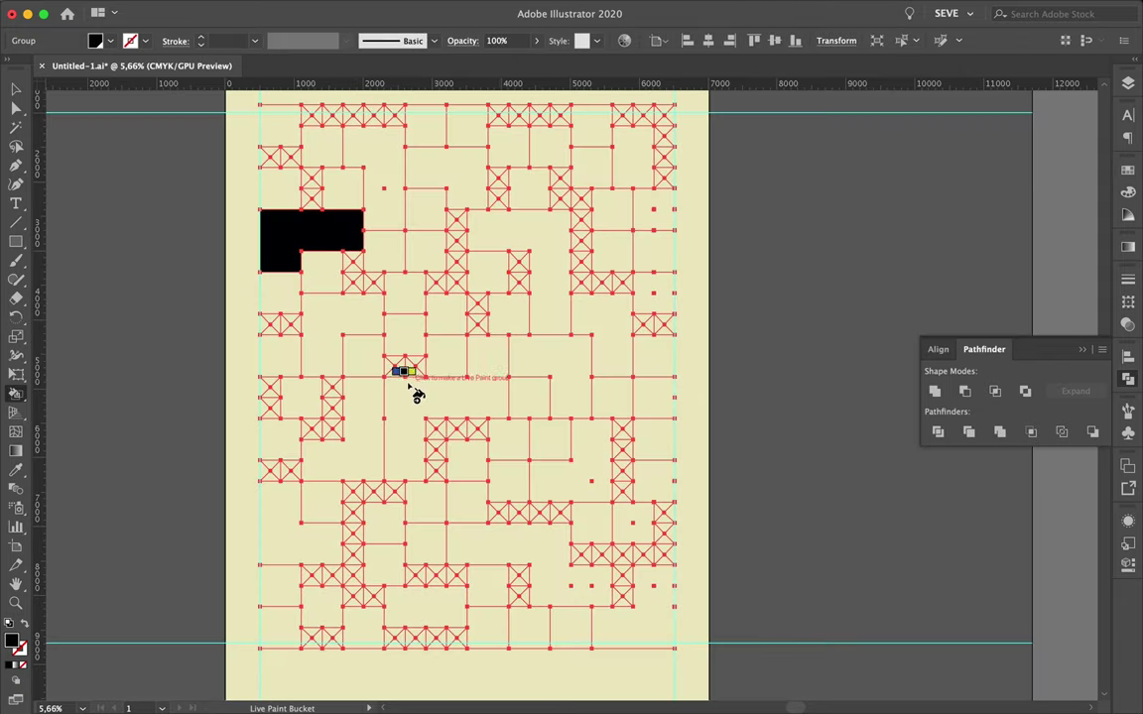
pyautogui.press('Right')
pyautogui.click(466, 407)
pyautogui.click(280, 626)
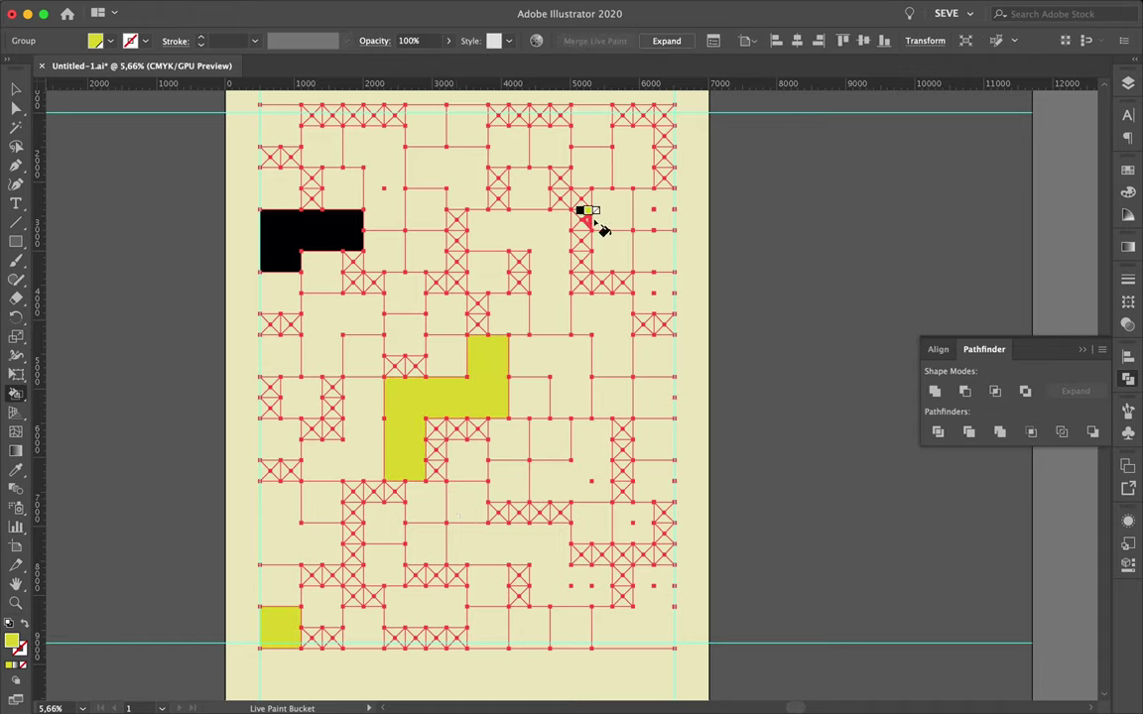
pyautogui.click(591, 166)
pyautogui.click(570, 478)
pyautogui.click(342, 310)
pyautogui.click(322, 146)
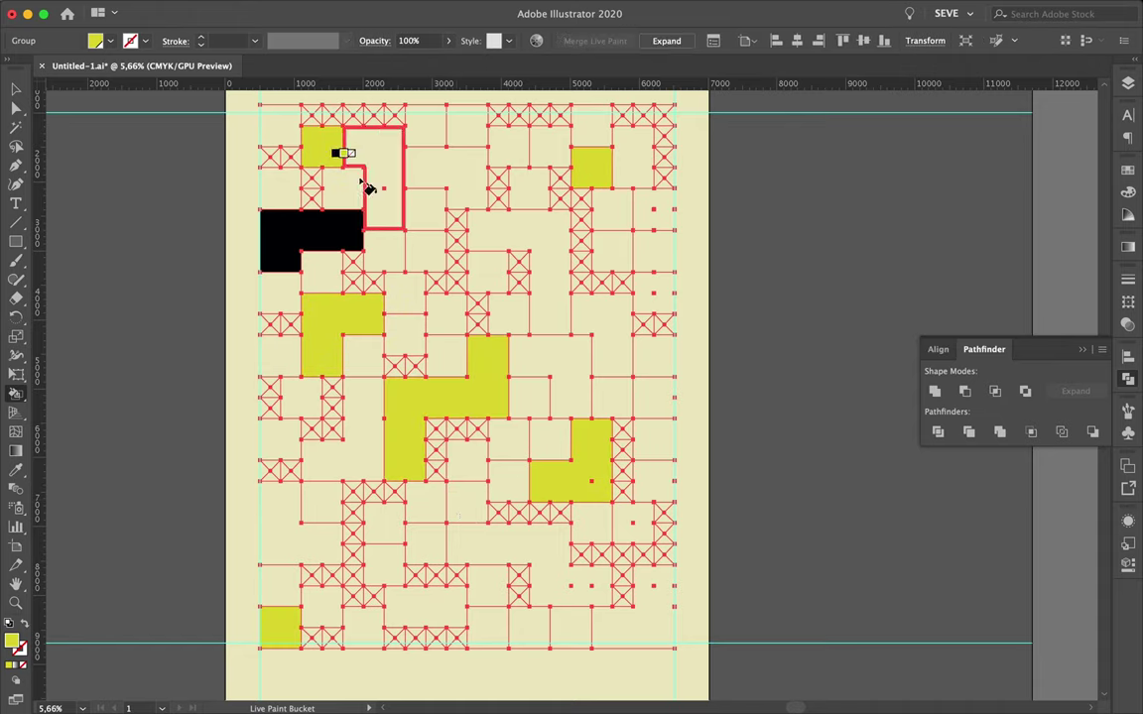
# - Fill five squares black: central, lower right, bottom, left edge and top
pyautogui.press('Left')
pyautogui.click(537, 399)
pyautogui.click(629, 522)
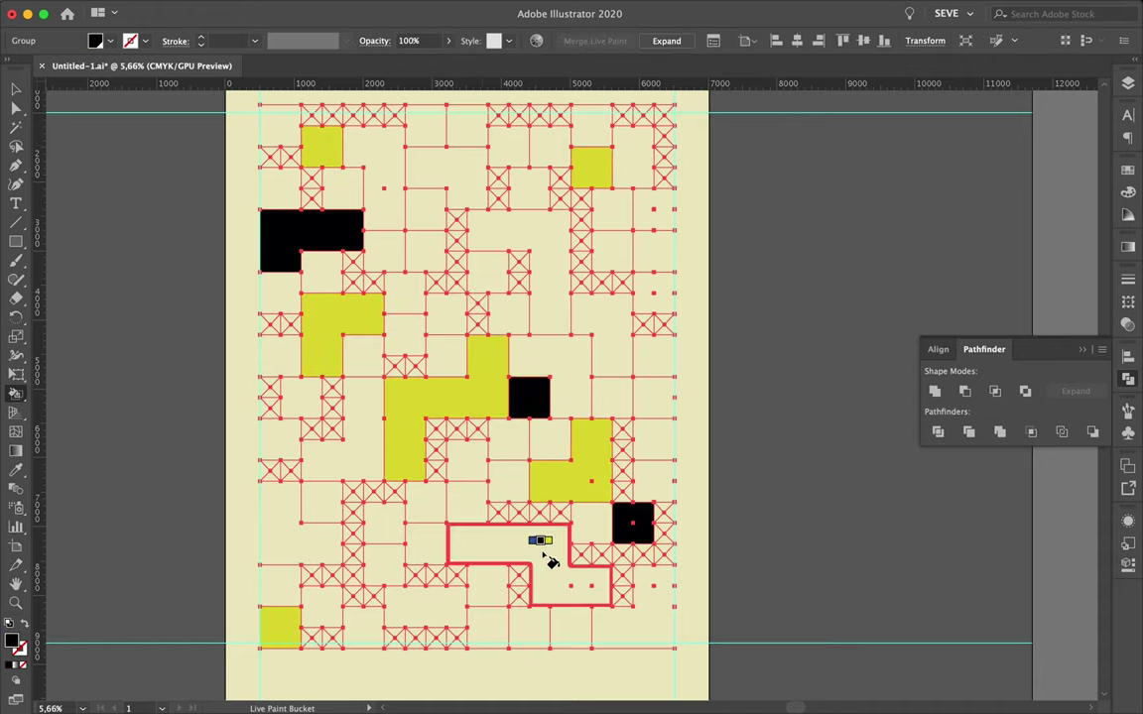
pyautogui.click(425, 606)
pyautogui.click(280, 444)
pyautogui.click(549, 147)
# - Fill six regions blue, including the tall top block and bottom-right L shape
pyautogui.press('Left')
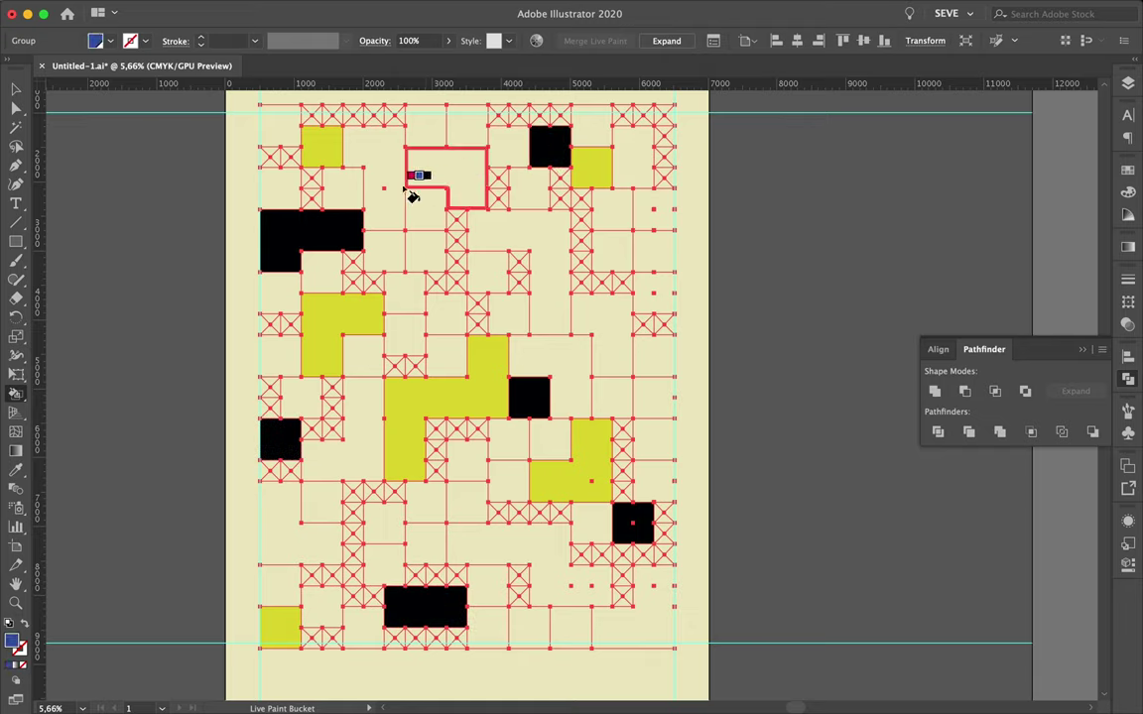
pyautogui.click(384, 187)
pyautogui.click(529, 189)
pyautogui.click(550, 359)
pyautogui.click(508, 481)
pyautogui.click(384, 563)
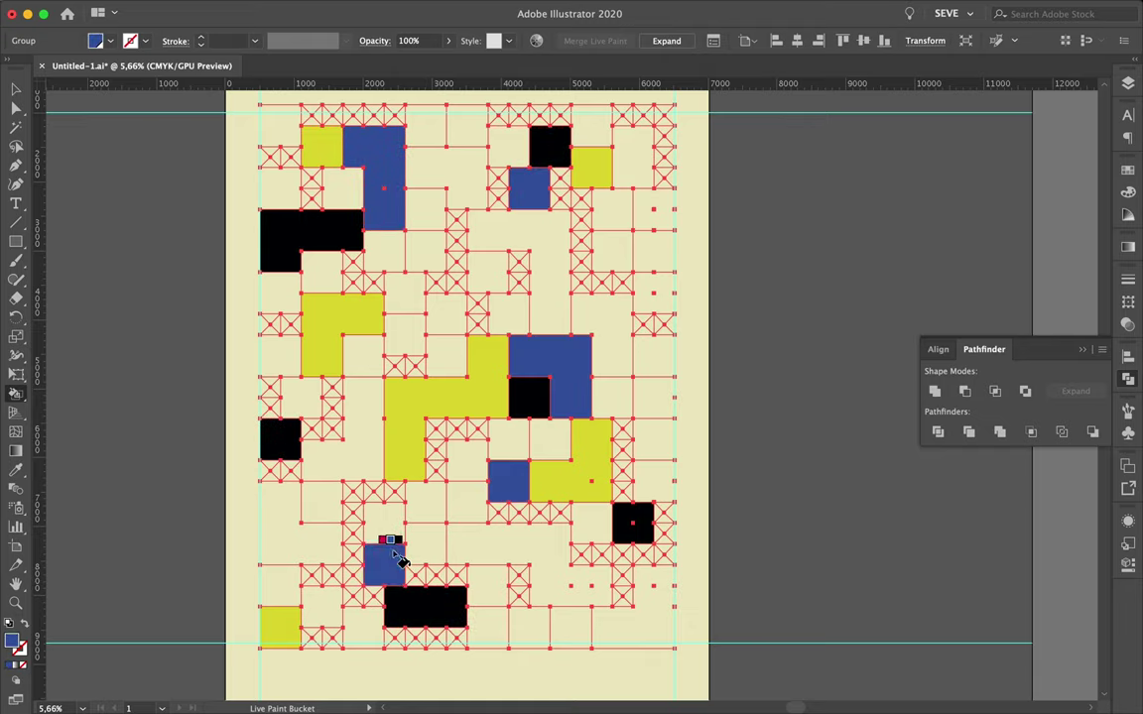
pyautogui.click(620, 627)
# - Fill a set of regions magenta, including the lower-left L shape and top-right region
pyautogui.press('Left')
pyautogui.click(586, 585)
pyautogui.click(496, 541)
pyautogui.click(297, 531)
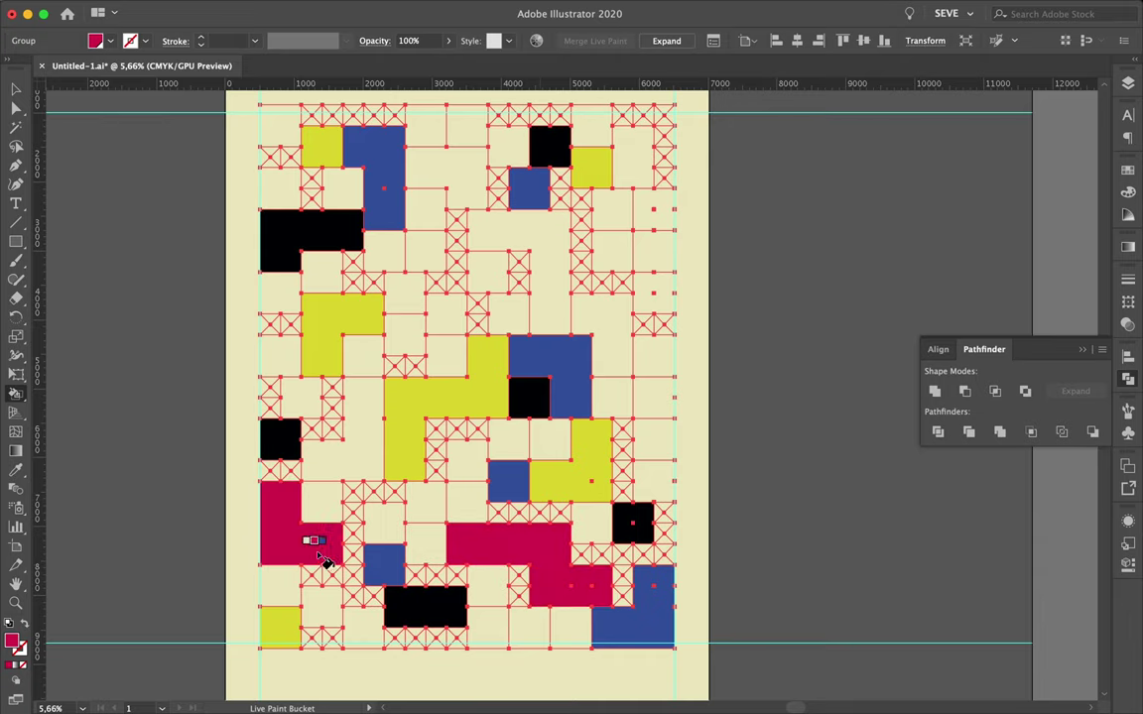
pyautogui.click(405, 297)
pyautogui.click(342, 189)
pyautogui.click(591, 124)
pyautogui.click(613, 248)
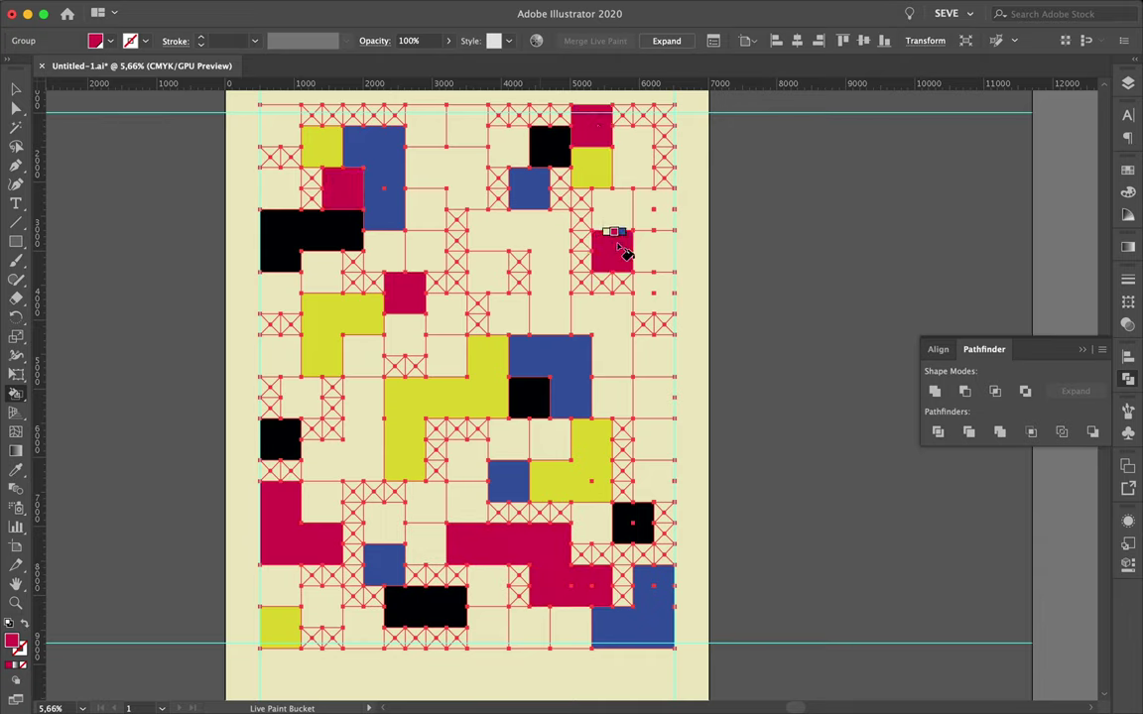
# - Fill four squares black, including the top-left corner square
pyautogui.press('Left')
pyautogui.press('Left')
pyautogui.press('Left')
pyautogui.click(650, 248)
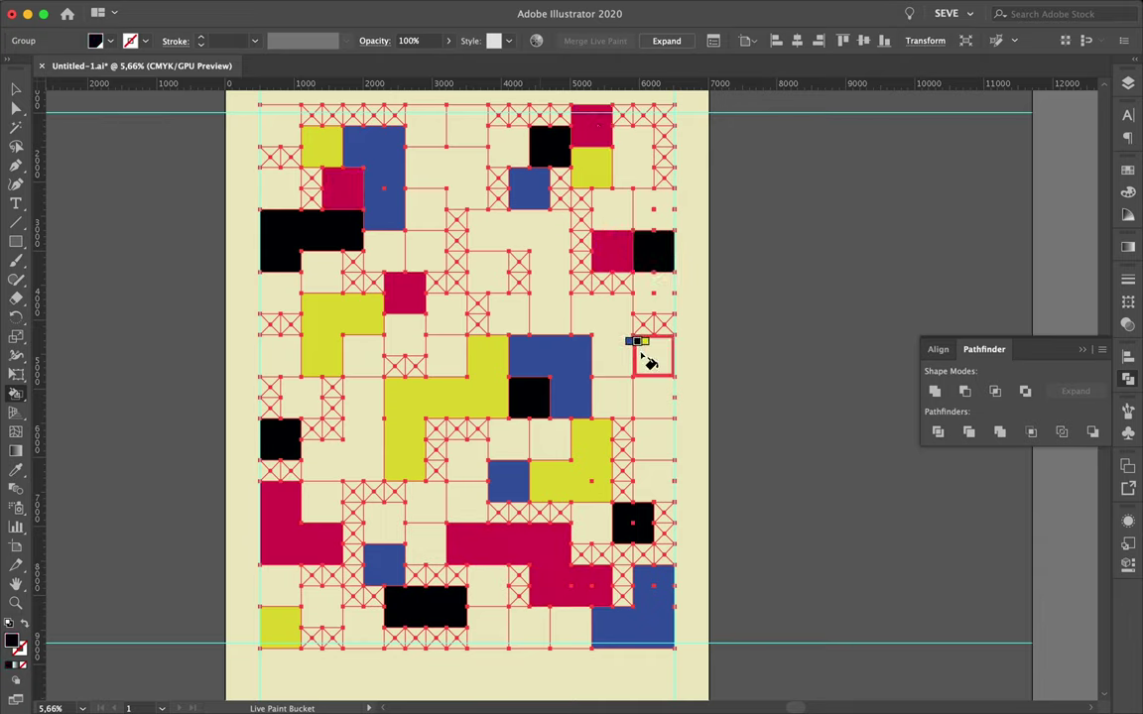
pyautogui.click(651, 355)
pyautogui.click(521, 620)
pyautogui.click(279, 124)
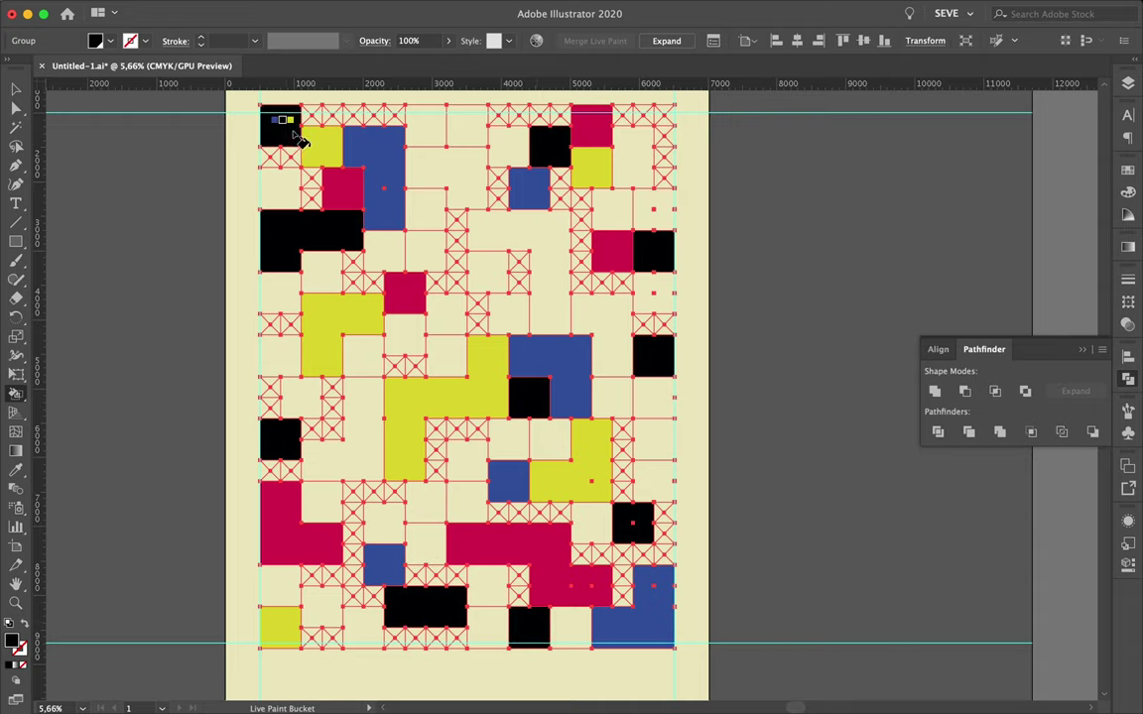
# - Fill five left and lower cells blue, including the L shape left of centre
pyautogui.press('Left')
pyautogui.click(279, 188)
pyautogui.click(282, 293)
pyautogui.click(327, 457)
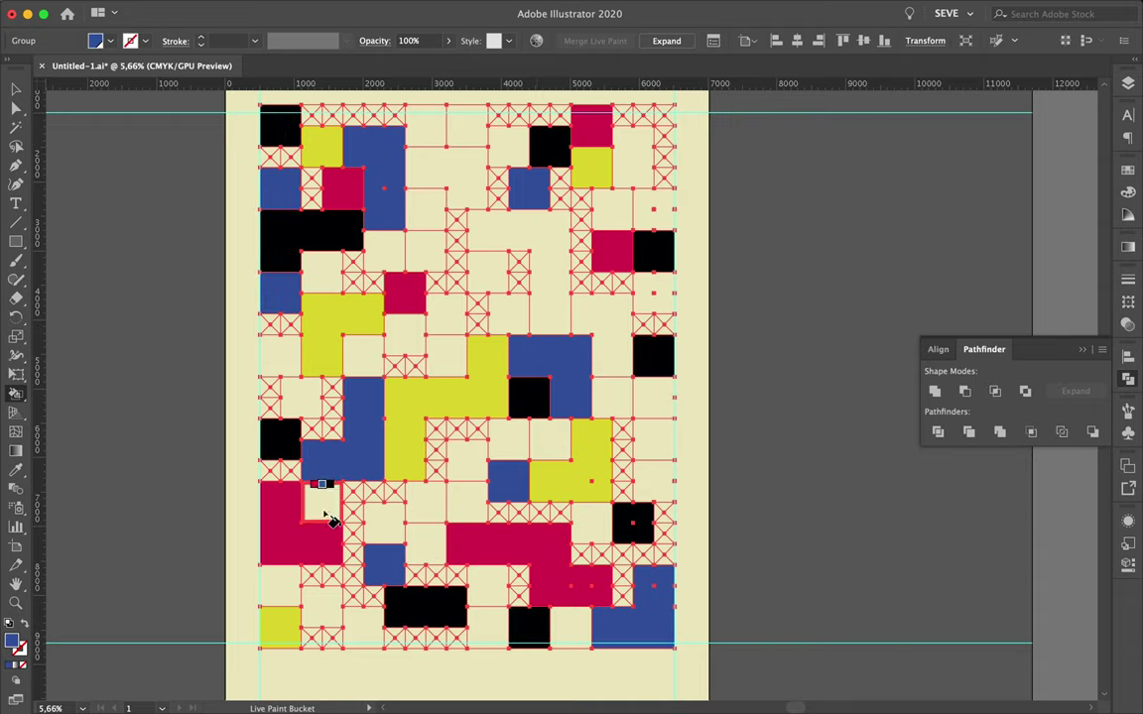
pyautogui.click(280, 586)
pyautogui.click(496, 591)
# - Fill seven cells magenta, including the T-shaped region and a central cell
pyautogui.press('Left')
pyautogui.click(364, 628)
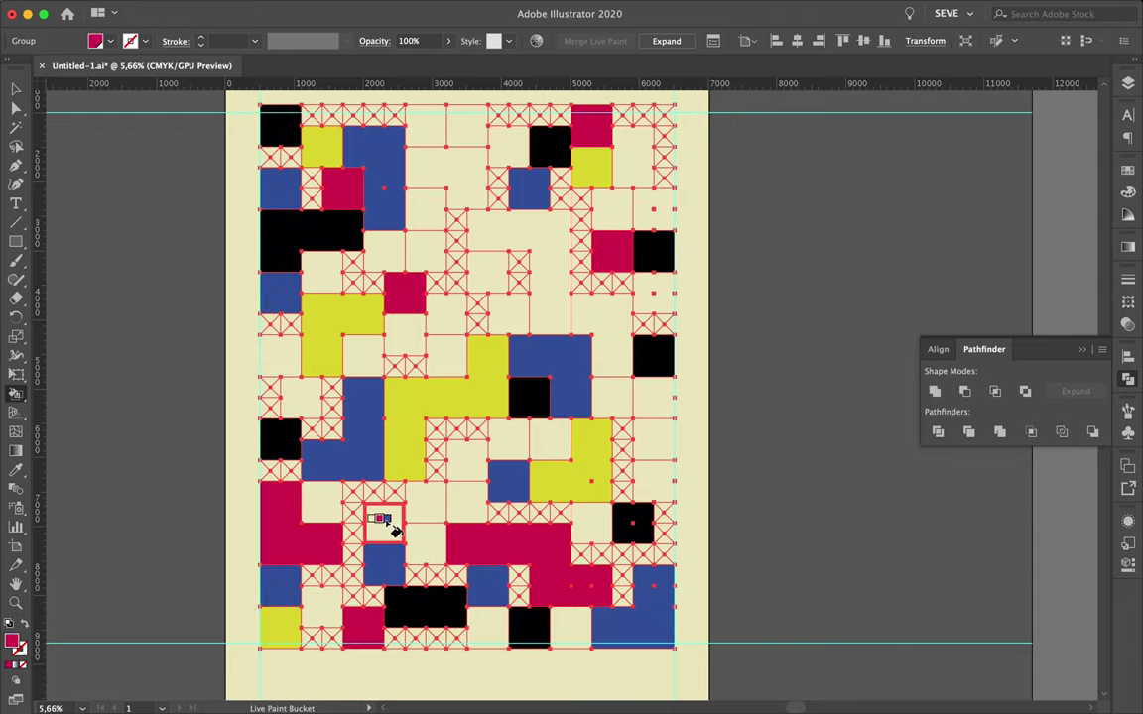
pyautogui.click(389, 522)
pyautogui.click(448, 355)
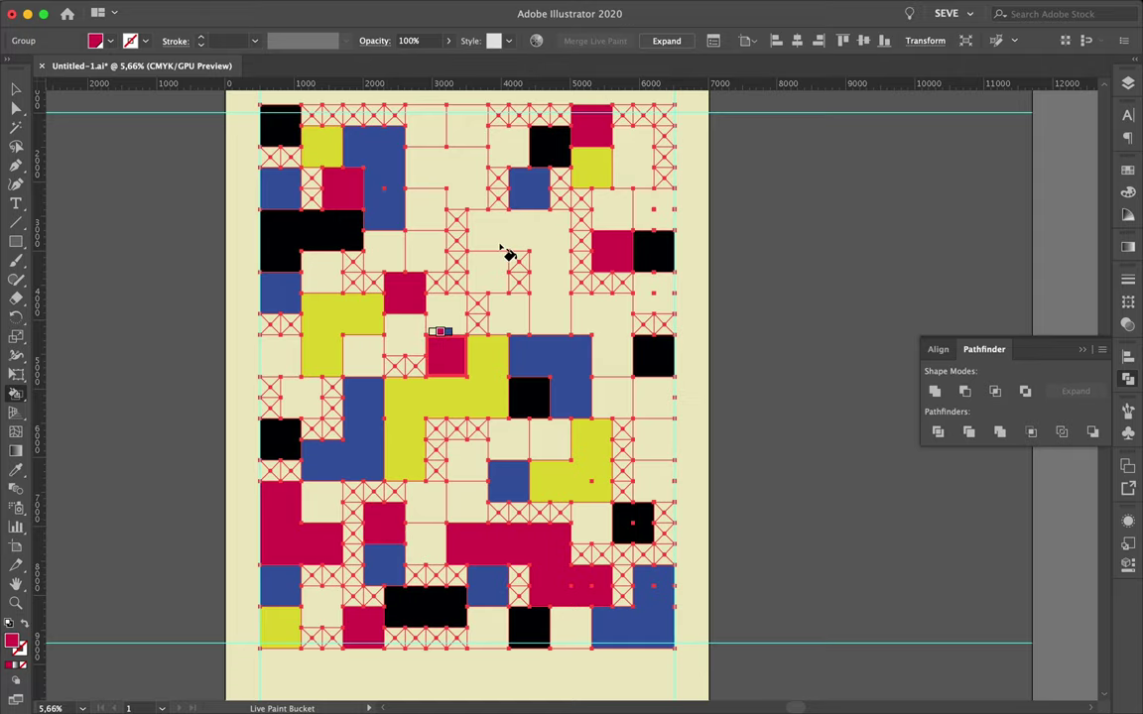
pyautogui.click(526, 233)
pyautogui.click(432, 134)
pyautogui.click(653, 208)
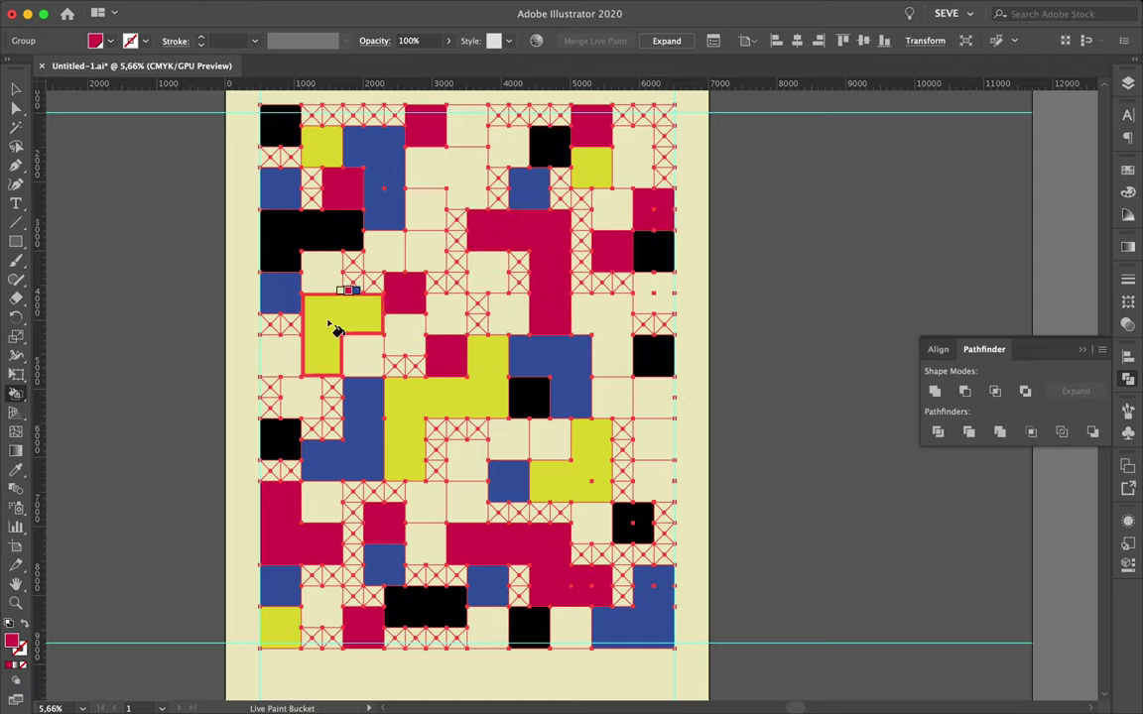
pyautogui.click(279, 345)
# - Fill five top and right-edge cells blue and one bottom-left cell black
pyautogui.press('Right')
pyautogui.press('Right')
pyautogui.press('Left')
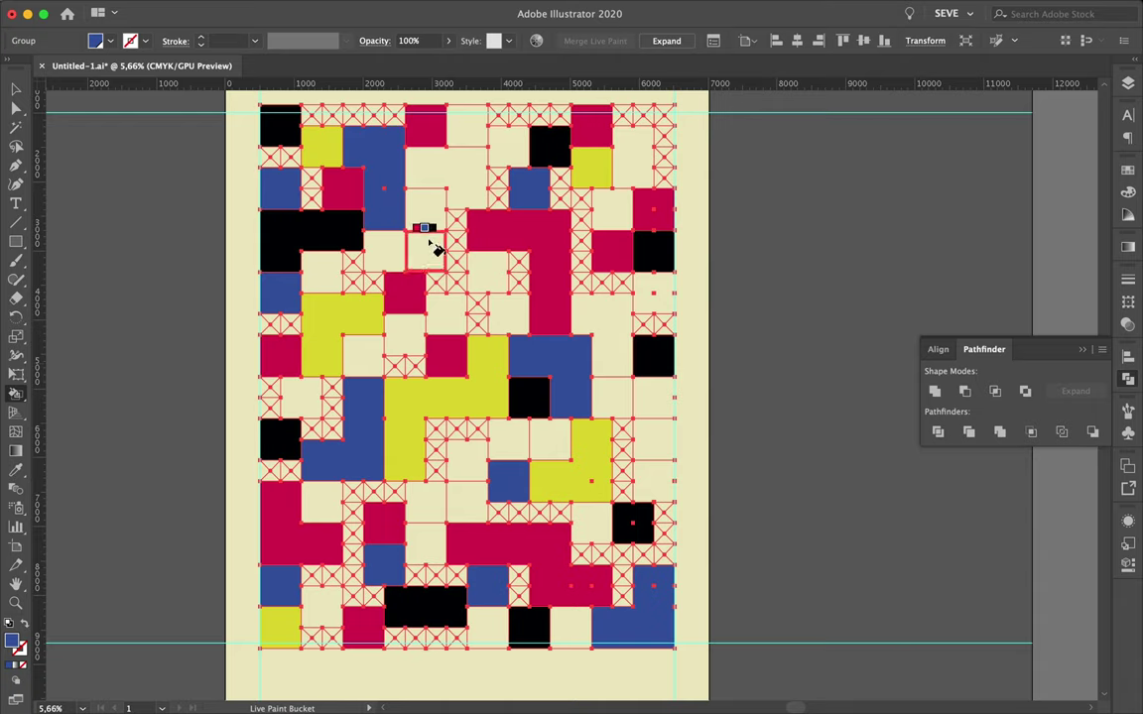
pyautogui.click(428, 248)
pyautogui.click(466, 127)
pyautogui.click(633, 157)
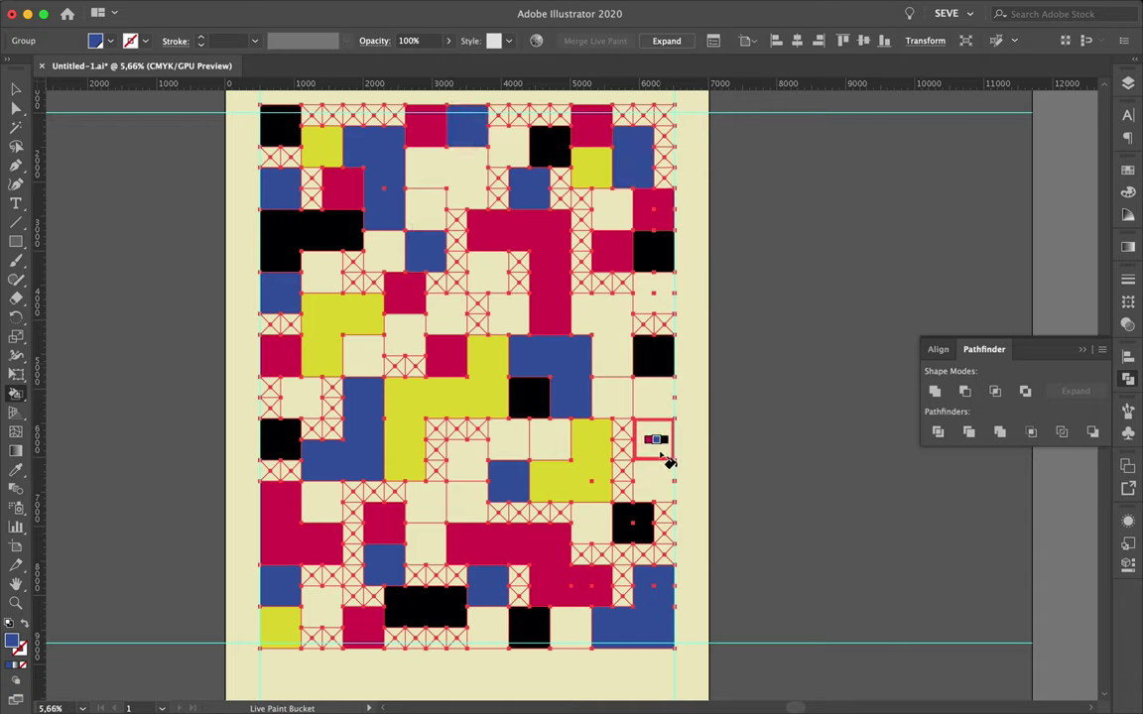
pyautogui.click(653, 439)
pyautogui.click(591, 523)
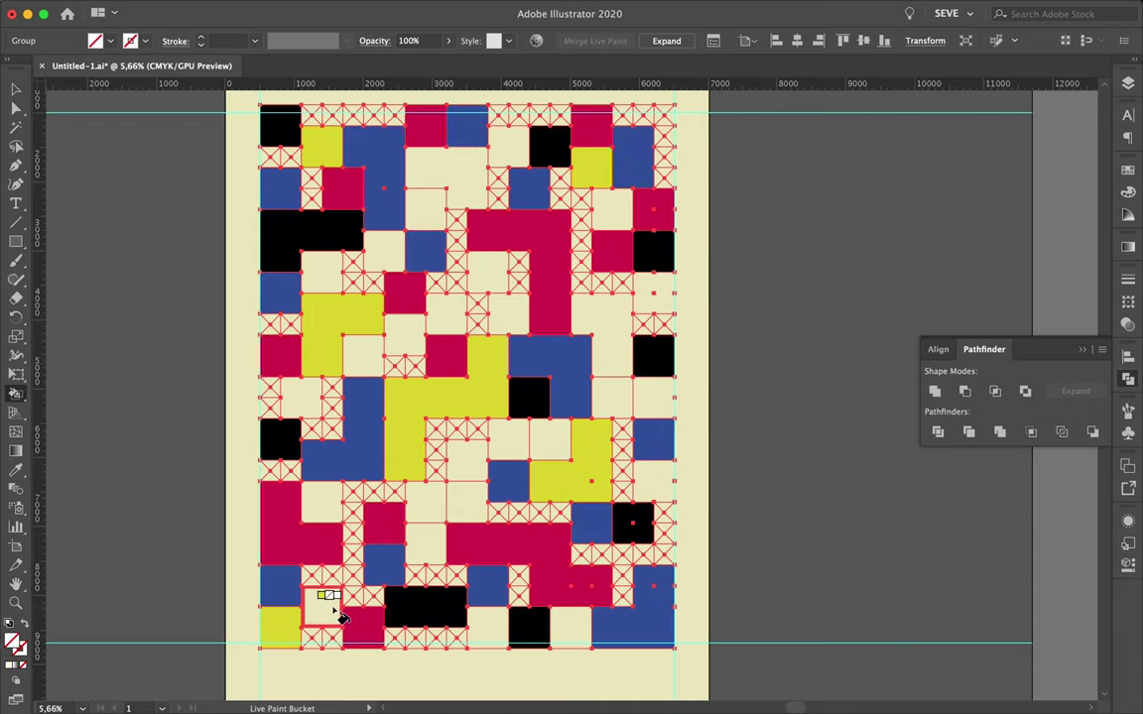
pyautogui.click(323, 605)
# - Fill a bottom-row cell magenta and nine cells across the grid yellow
pyautogui.press('Left')
pyautogui.click(487, 623)
pyautogui.press('Left')
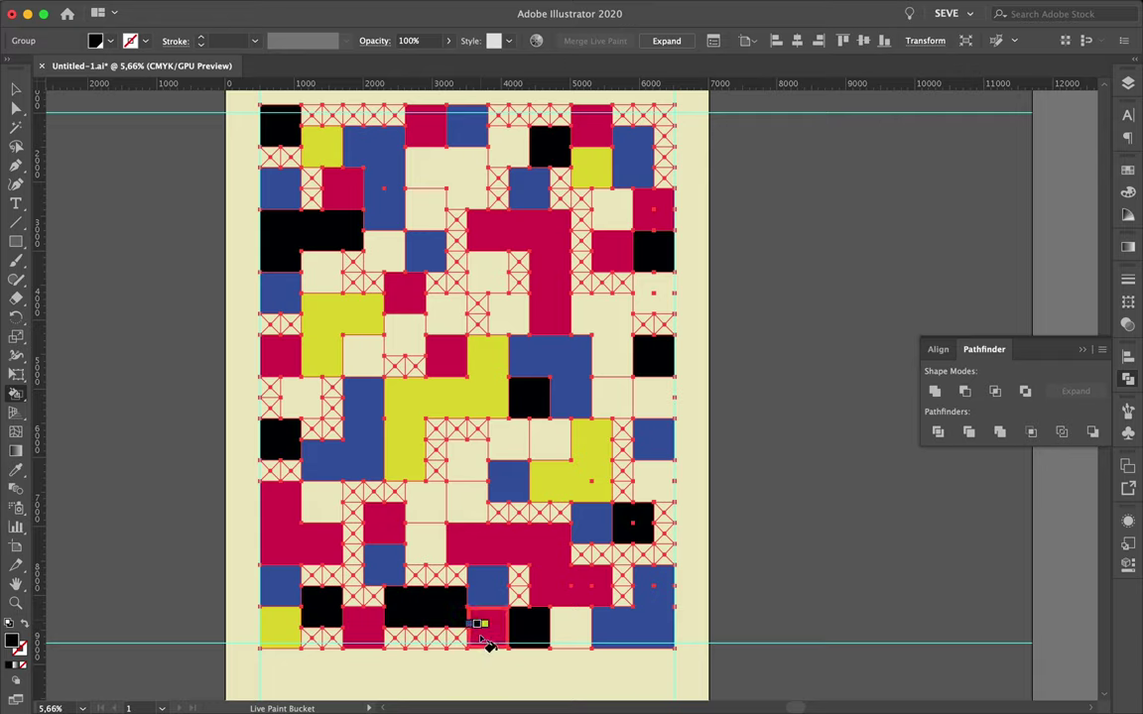
pyautogui.press('Left')
pyautogui.click(566, 627)
pyautogui.click(429, 545)
pyautogui.click(322, 502)
pyautogui.click(446, 316)
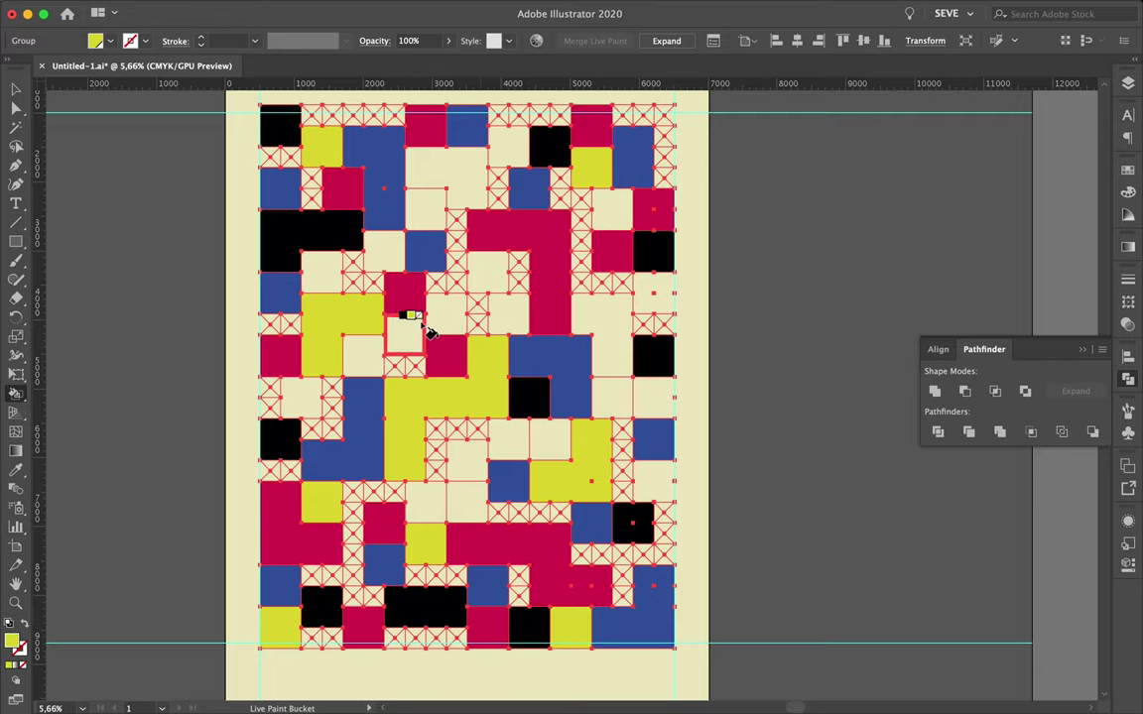
pyautogui.click(383, 253)
pyautogui.click(426, 173)
pyautogui.click(620, 337)
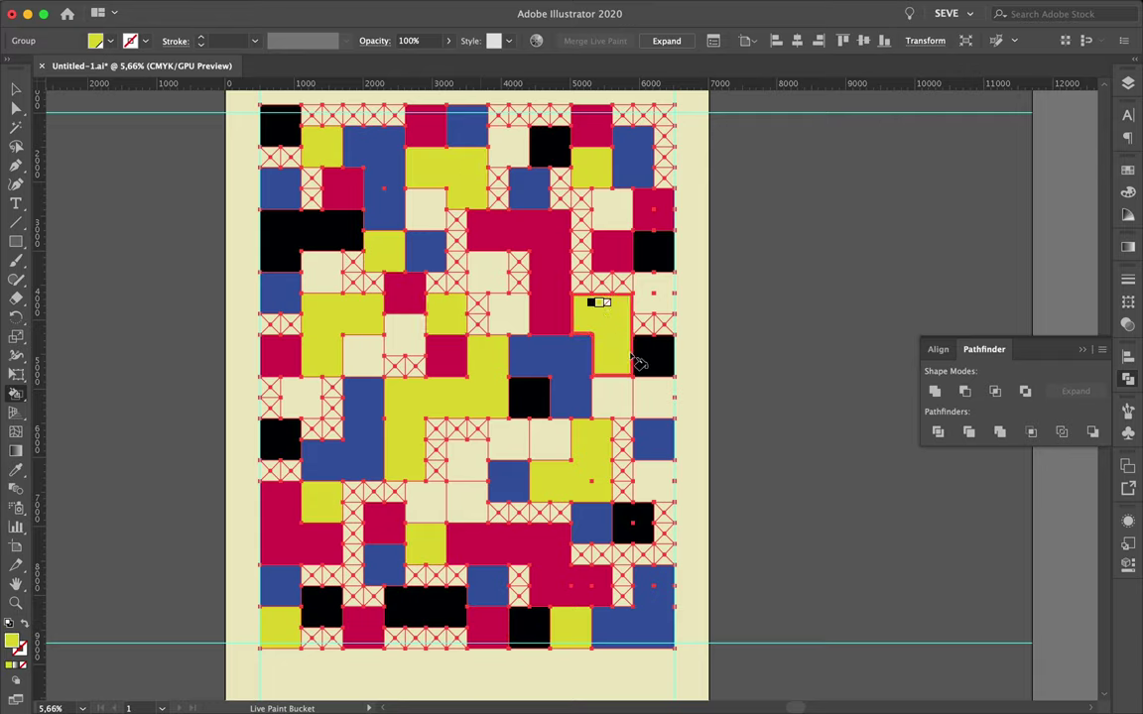
pyautogui.click(650, 397)
pyautogui.click(640, 481)
# - Recolour a right-edge cell magenta and fill central cells yellow, black and magenta
pyautogui.press('Left')
pyautogui.press('Left')
pyautogui.press('Left')
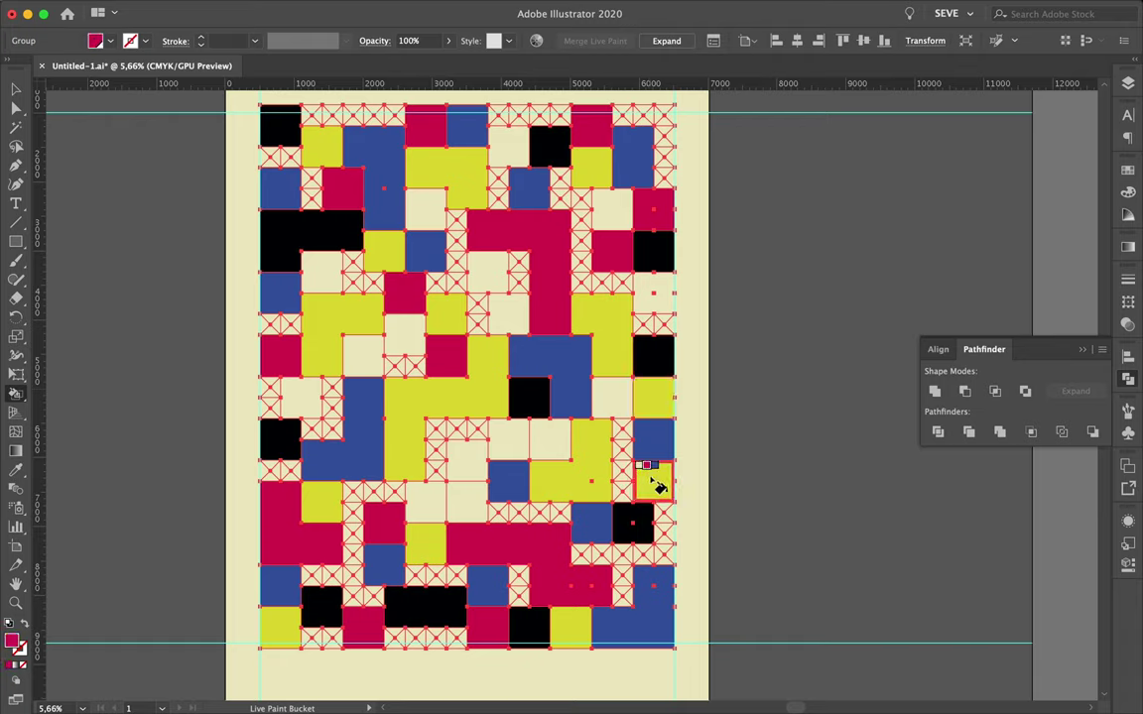
pyautogui.click(649, 481)
pyautogui.press('Left')
pyautogui.press('Right')
pyautogui.press('Right')
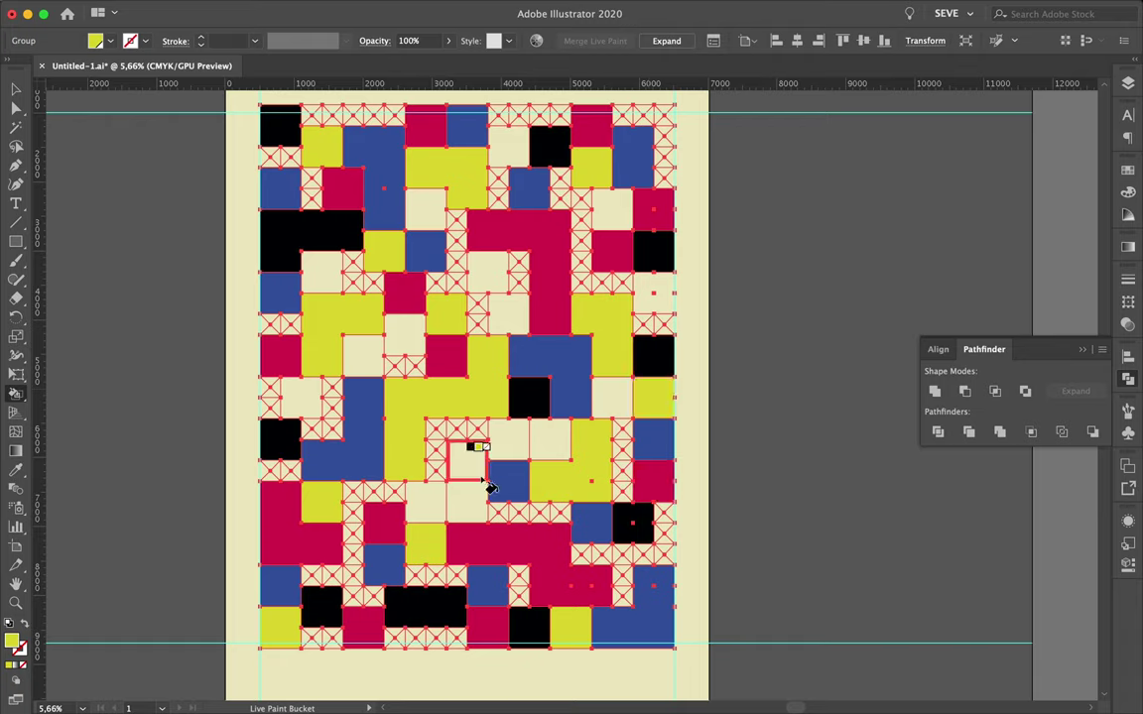
pyautogui.click(466, 499)
pyautogui.press('Right')
pyautogui.click(427, 501)
pyautogui.press('Left')
pyautogui.press('Left')
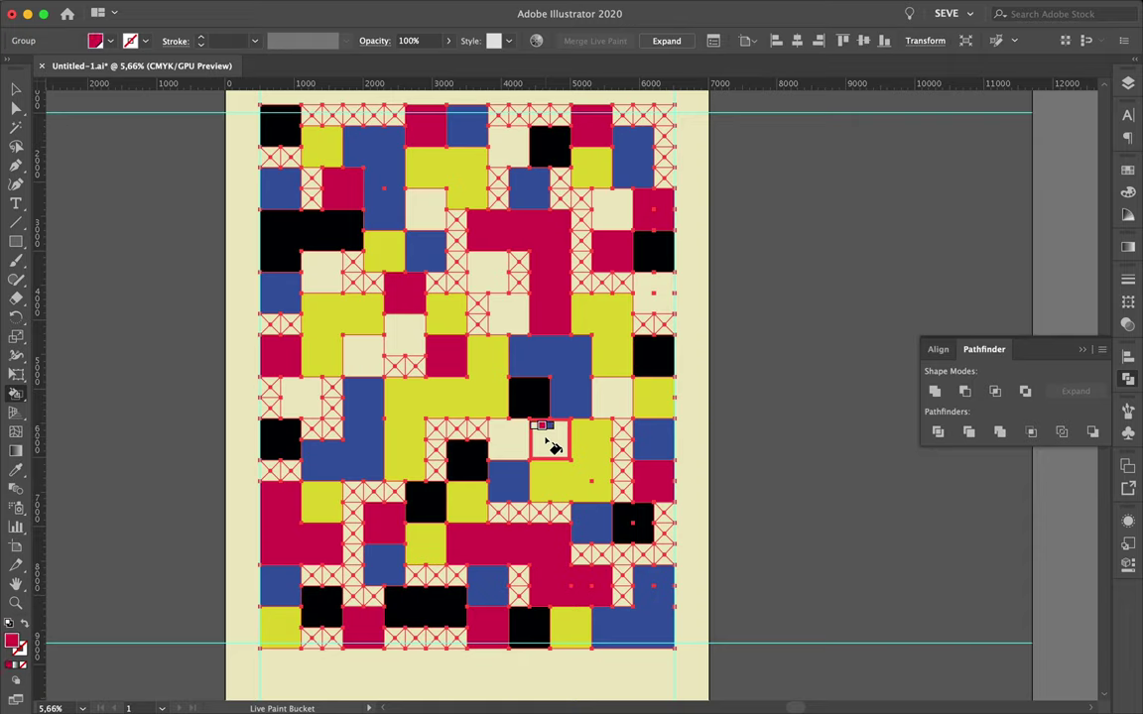
pyautogui.click(509, 437)
# - Fill three cream cells blue and four cream cells black
pyautogui.press('Right')
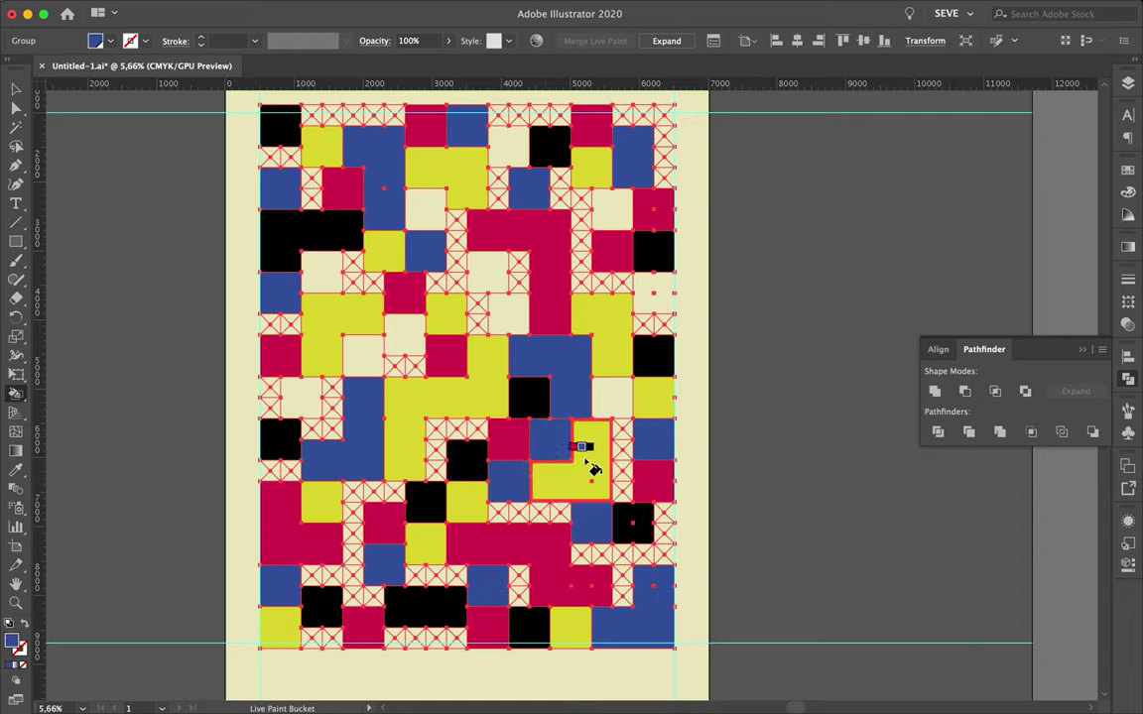
pyautogui.click(623, 401)
pyautogui.click(492, 276)
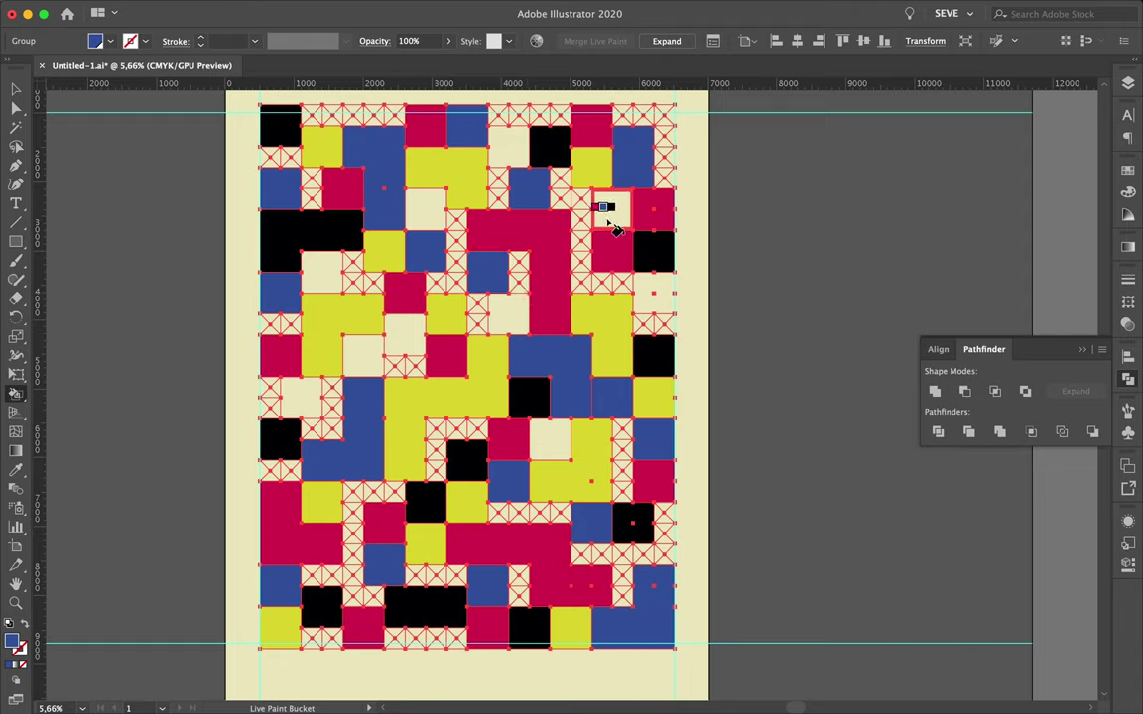
pyautogui.click(655, 294)
pyautogui.press('Right')
pyautogui.click(609, 212)
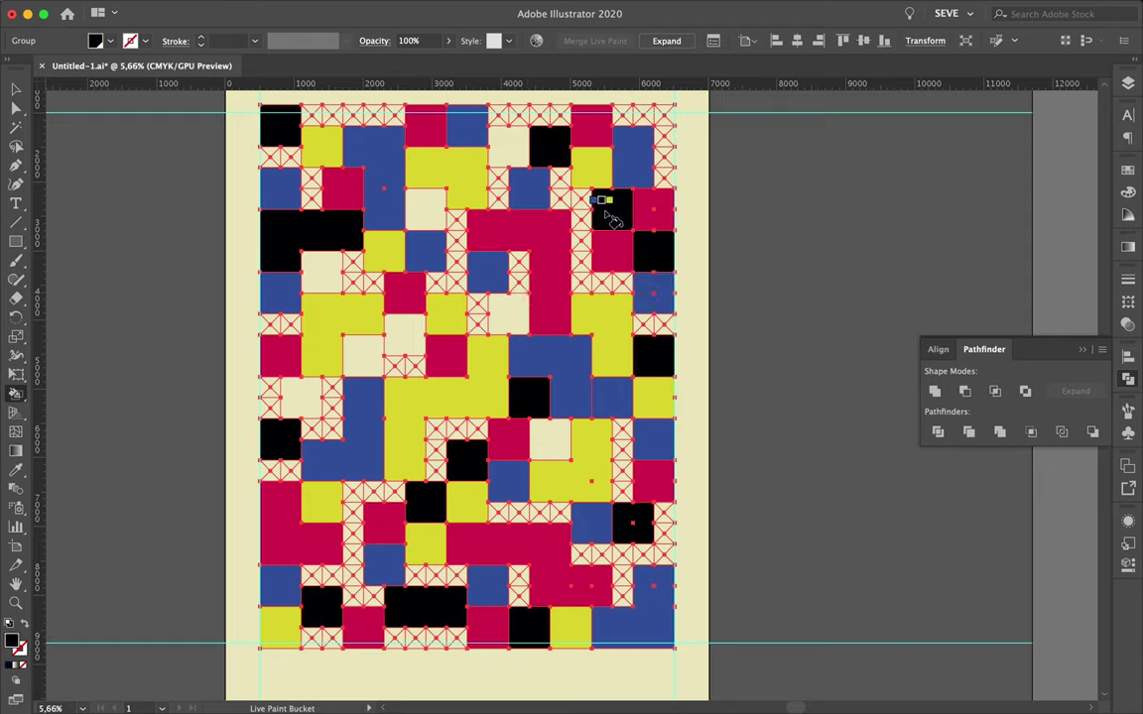
pyautogui.click(425, 211)
pyautogui.click(401, 333)
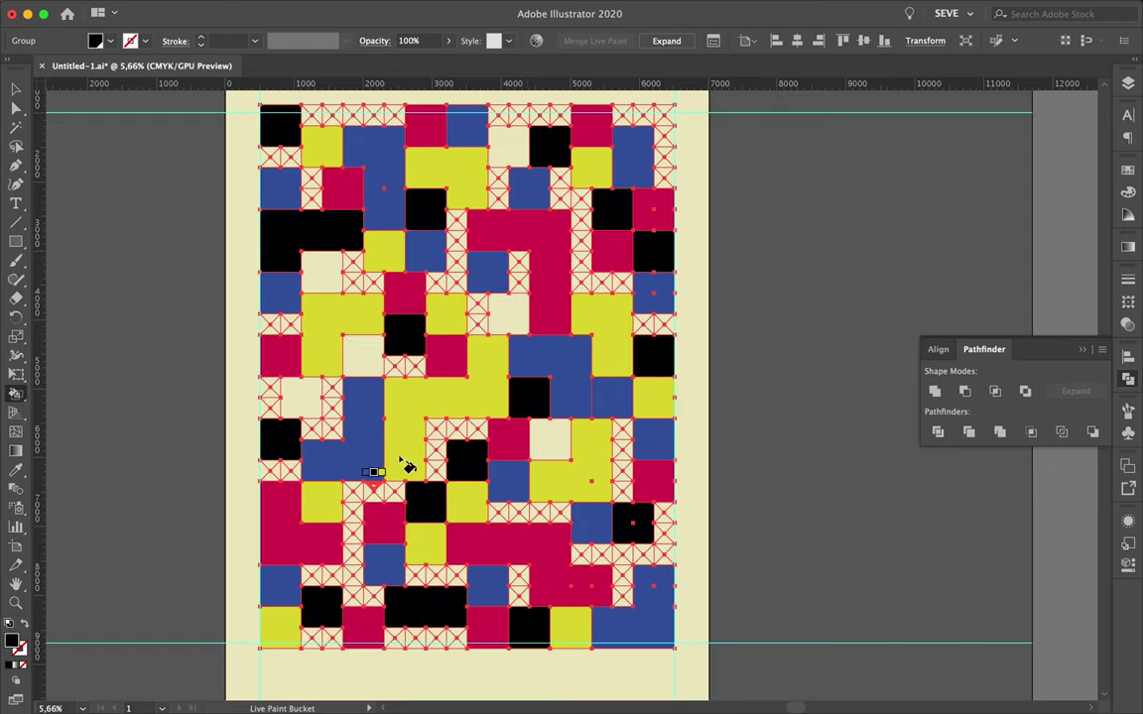
pyautogui.click(506, 313)
# - Fill remaining cream gaps: one magenta, one blue and two red
pyautogui.press('Left')
pyautogui.press('Left')
pyautogui.click(321, 276)
pyautogui.press('Right')
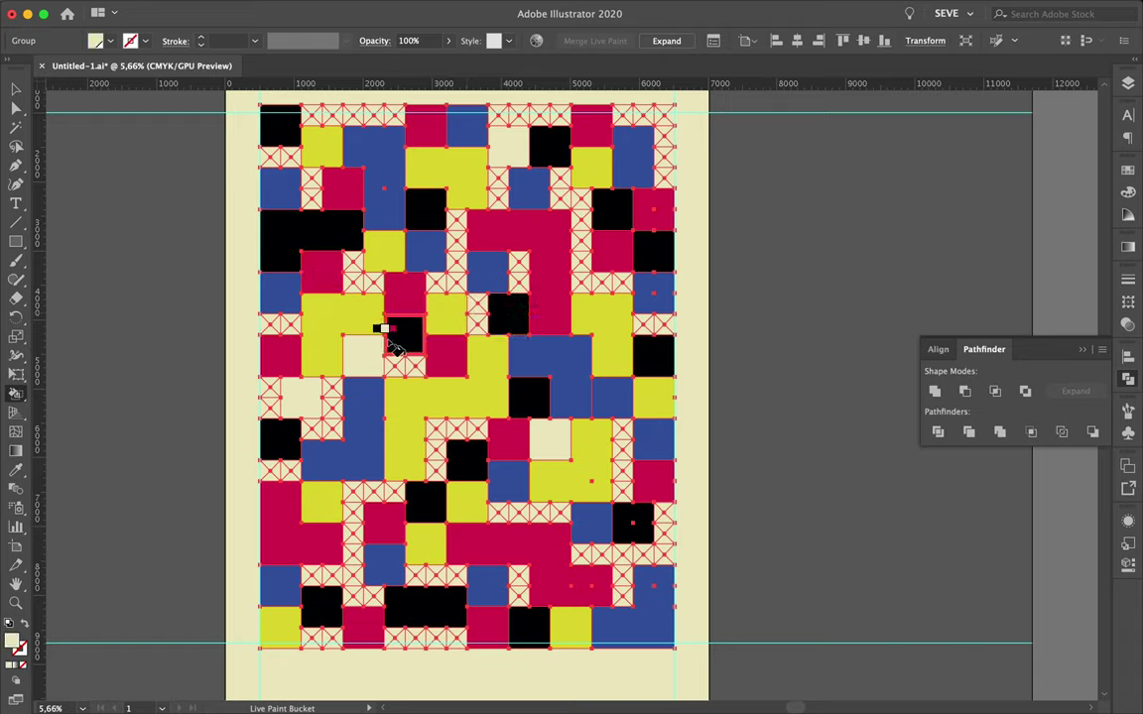
pyautogui.press('Right')
pyautogui.press('Right')
pyautogui.click(301, 398)
pyautogui.press('Right')
pyautogui.press('Right')
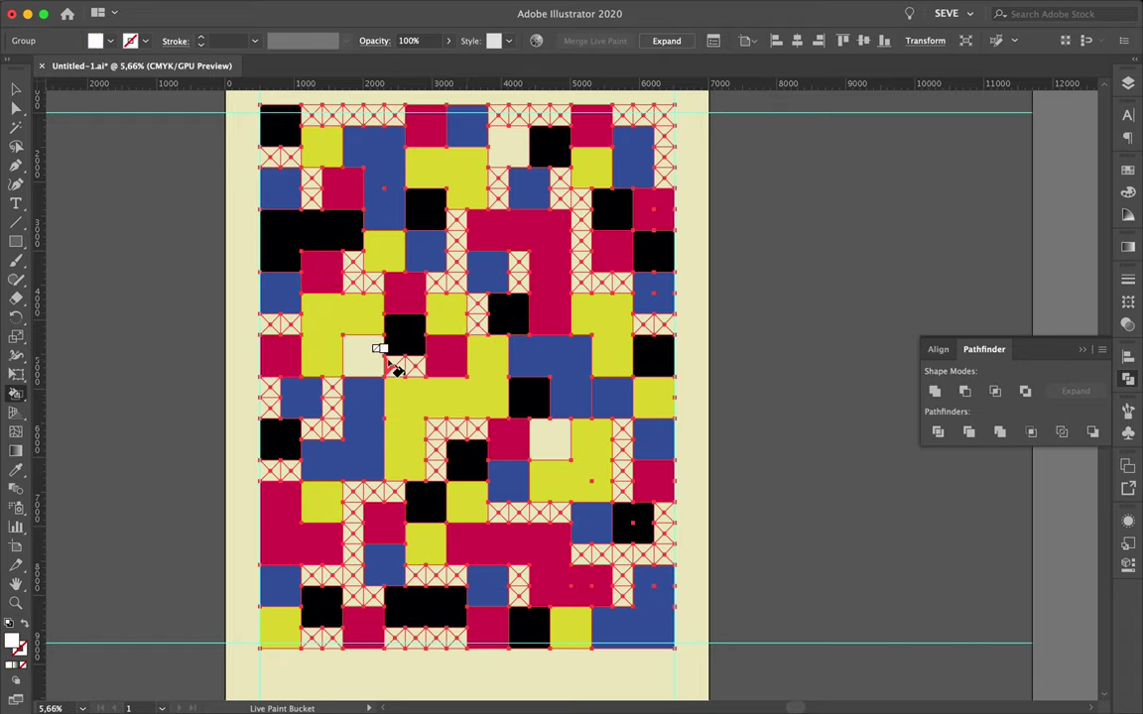
pyautogui.press('Right')
pyautogui.press('Right')
pyautogui.press('Right')
pyautogui.click(377, 362)
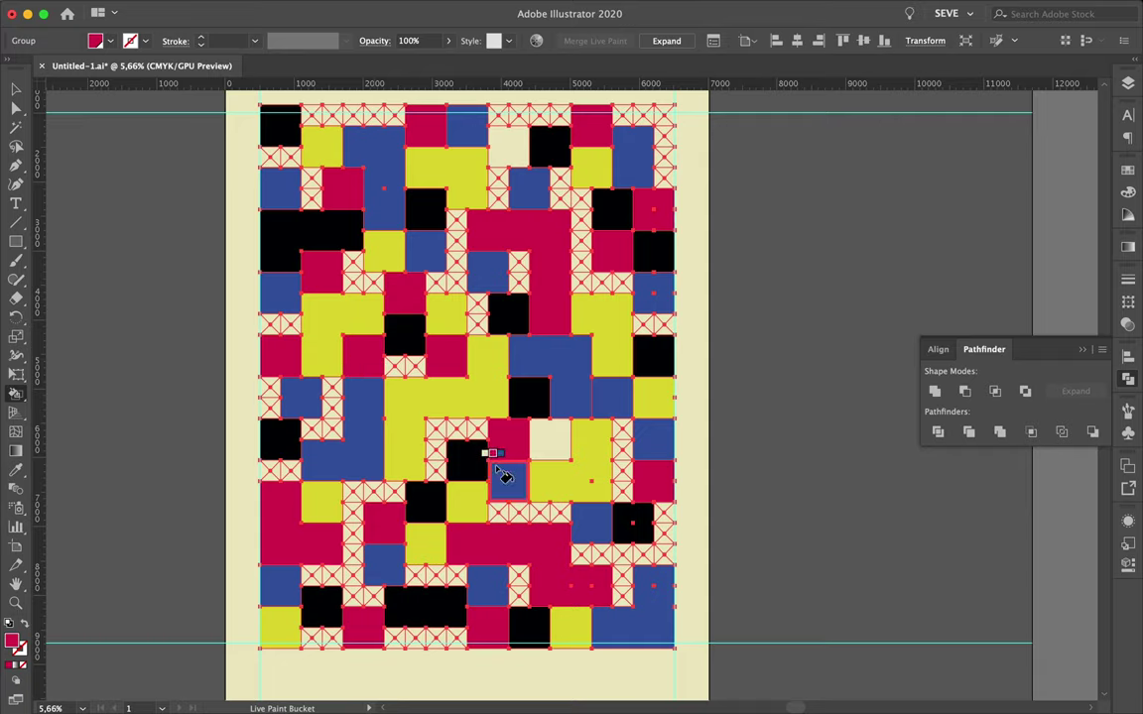
pyautogui.click(514, 147)
pyautogui.scroll(-1, 607, 229)
# - Return to the Selection tool, clear the selection, and open a recent Photoshop poster file
pyautogui.press('v')
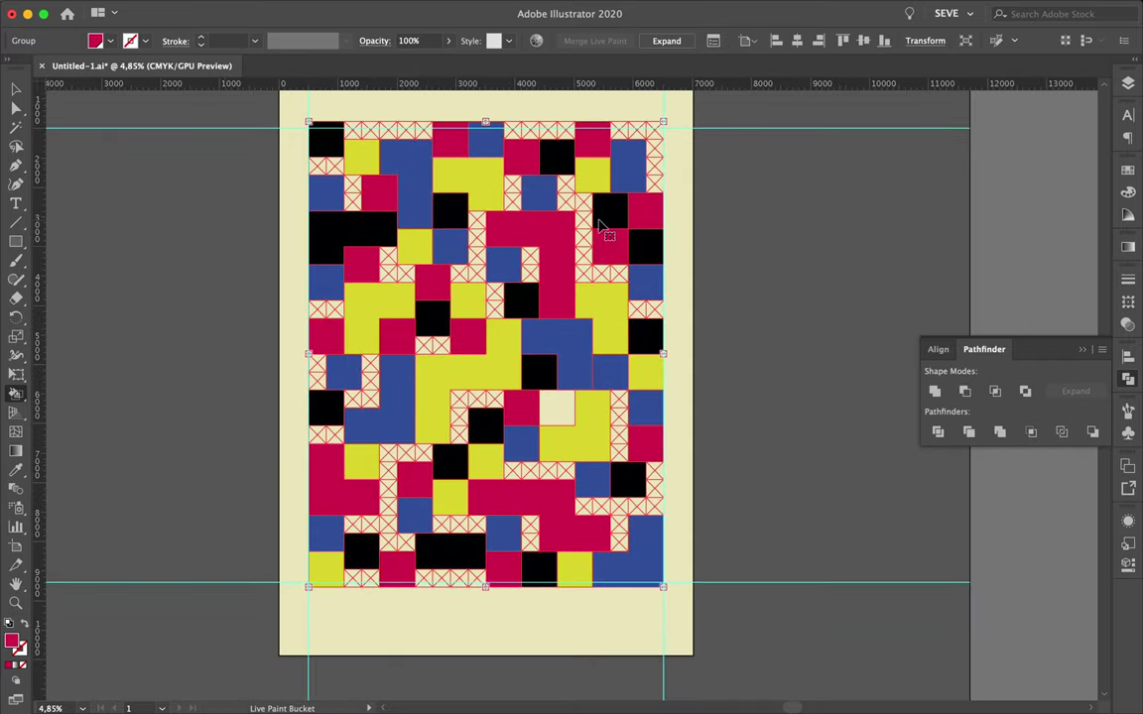
pyautogui.click(754, 275)
pyautogui.scroll(-1, 755, 275)
pyautogui.scroll(1, 755, 276)
pyautogui.scroll(2, 756, 275)
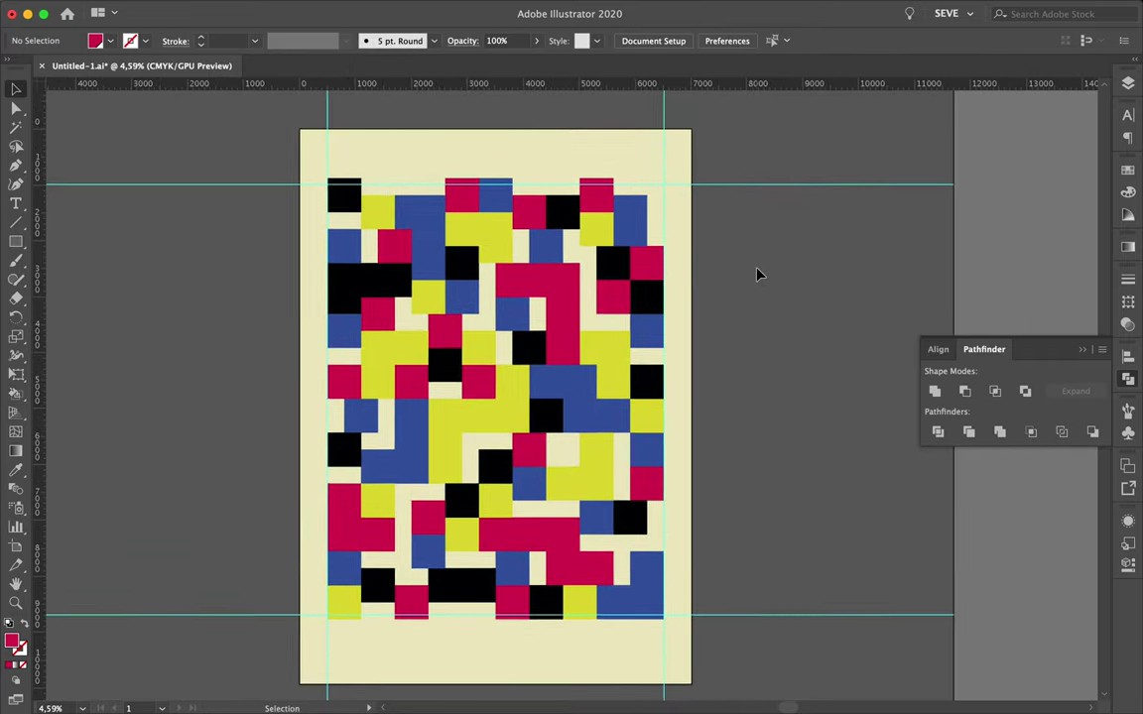
pyautogui.click(446, 684)
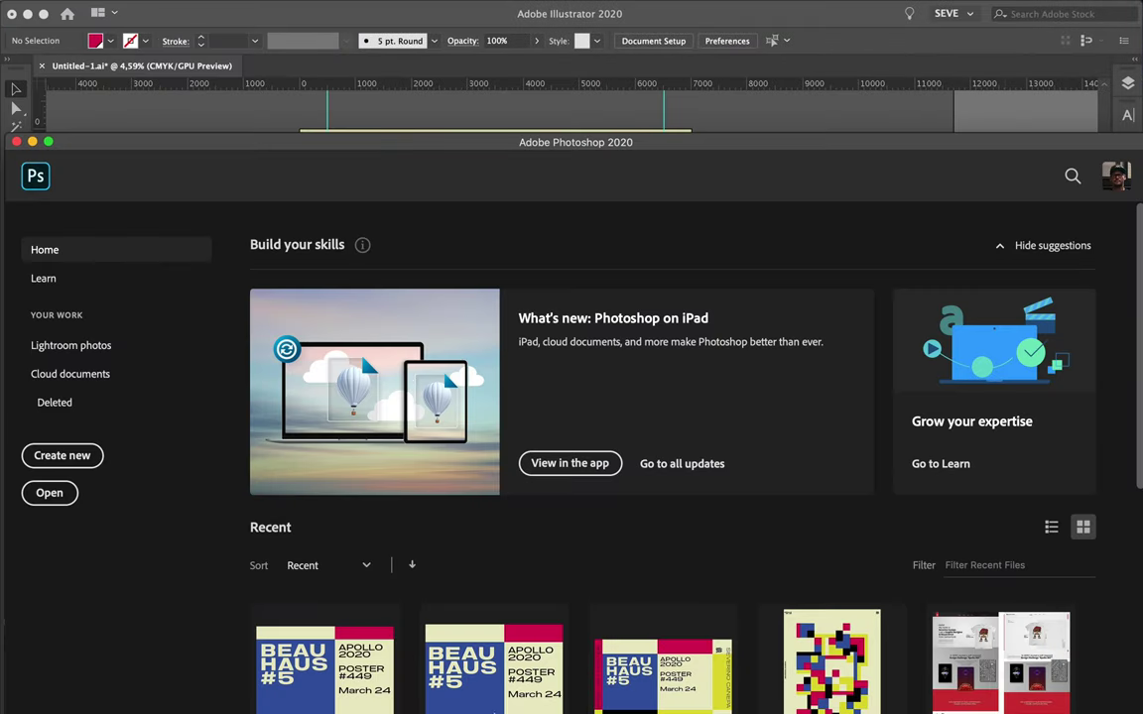
pyautogui.click(389, 404)
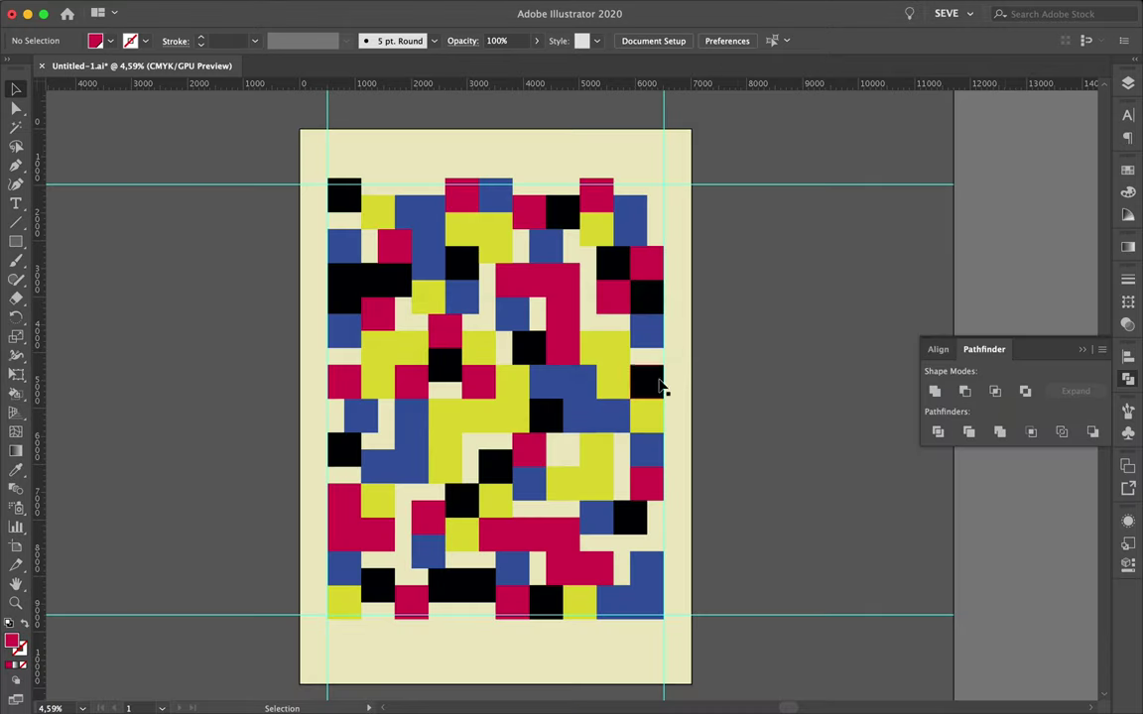
# - Expand the Live Paint group of the block pattern into plain shapes
pyautogui.moveTo(240, 117); pyautogui.dragTo(617, 495)
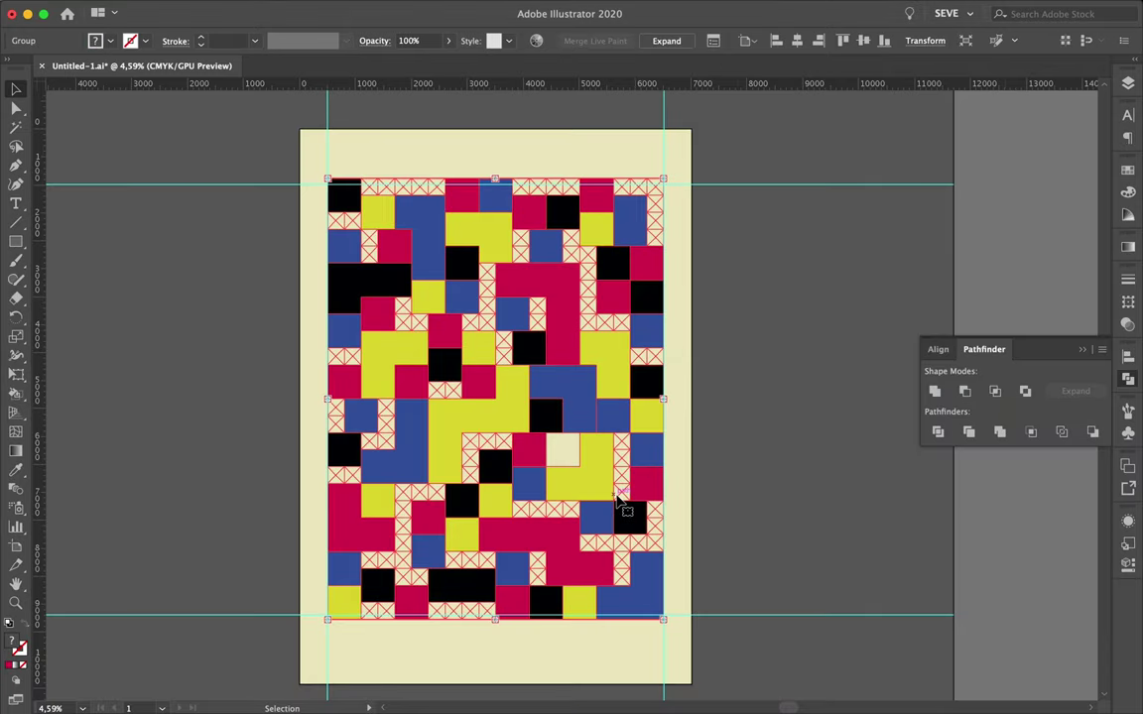
pyautogui.click(197, 8)
pyautogui.click(215, 181)
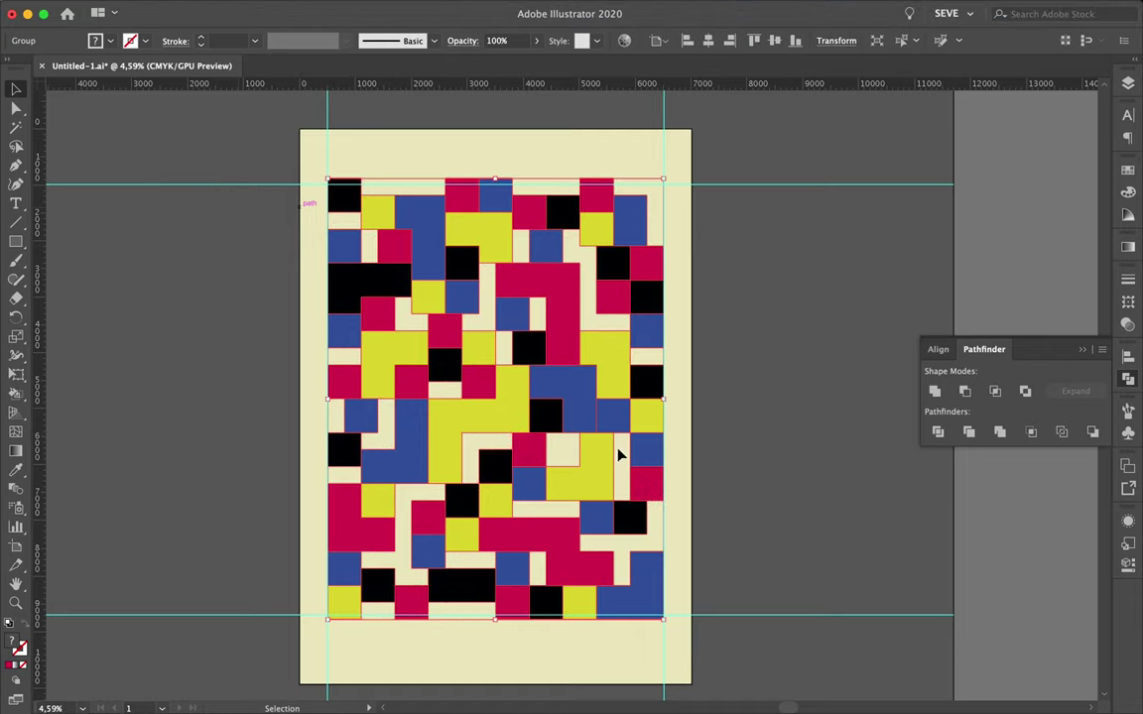
pyautogui.click(286, 136)
pyautogui.hotkey('ctrl', 'a')
# - Select all artwork including the cream background and copy it
pyautogui.press('F7')
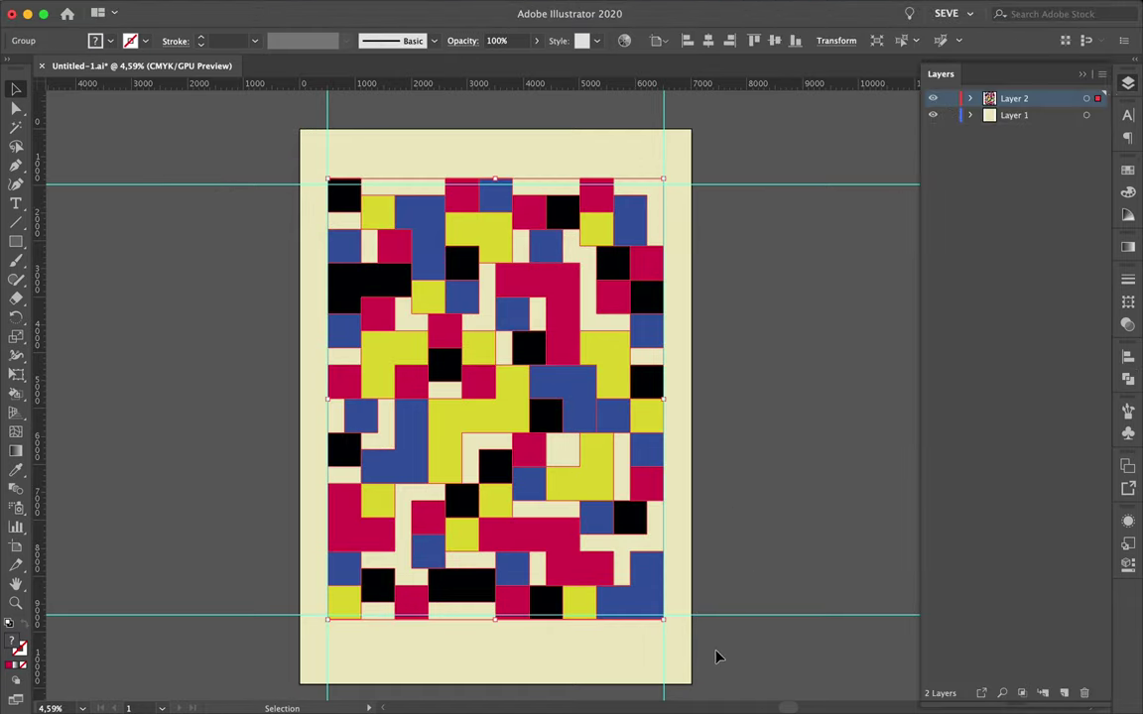
pyautogui.hotkey('ctrl', 'a')
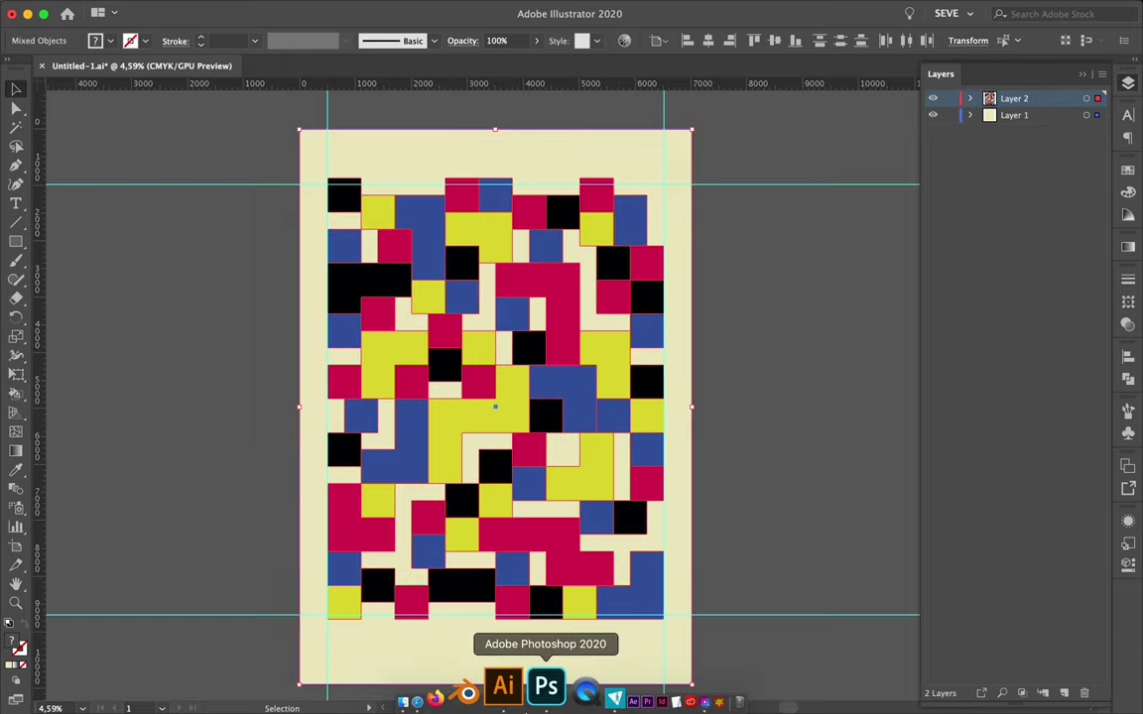
pyautogui.click(546, 684)
pyautogui.click(433, 56)
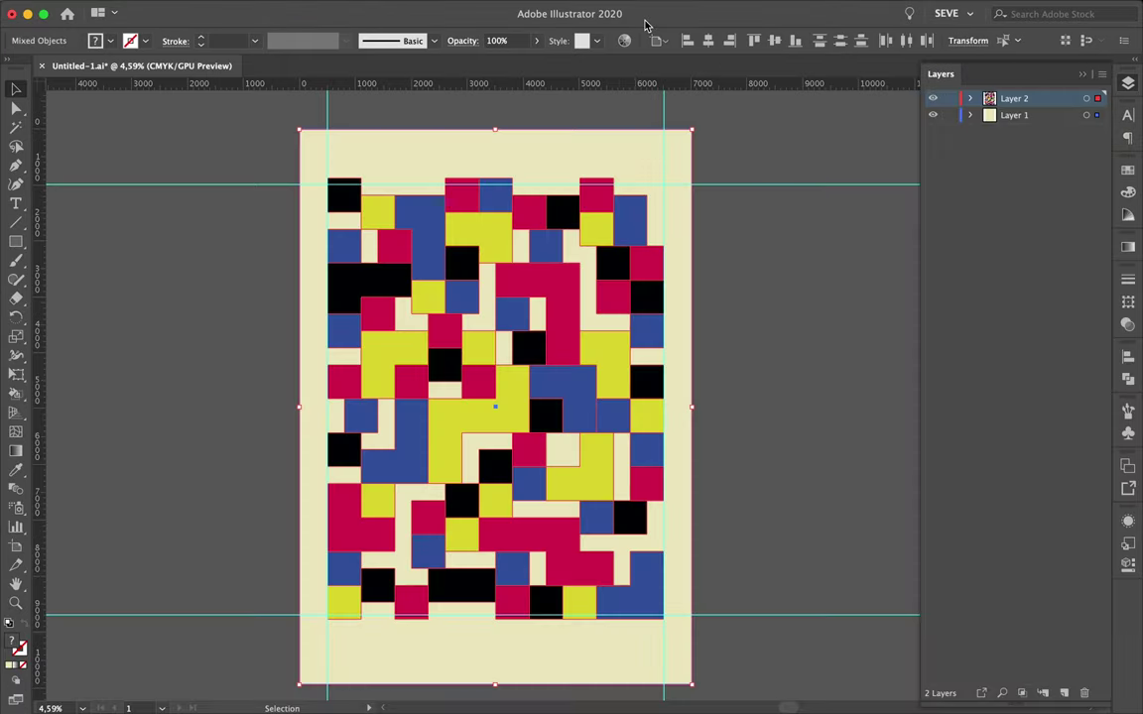
pyautogui.hotkey('ctrl', 'c')
# - Paste the mosaic as a Smart Object, move its layer below APOLLO, and duplicate it
pyautogui.click(219, 372)
pyautogui.hotkey('ctrl', 'v')
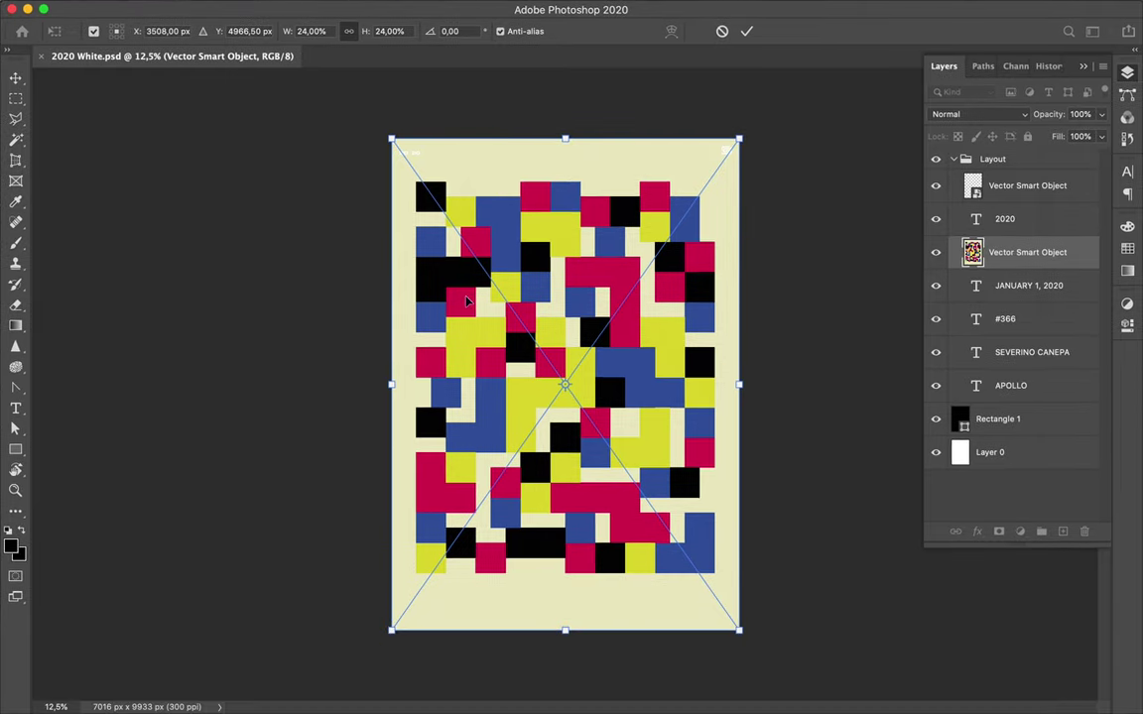
pyautogui.click(466, 300)
pyautogui.press('Return')
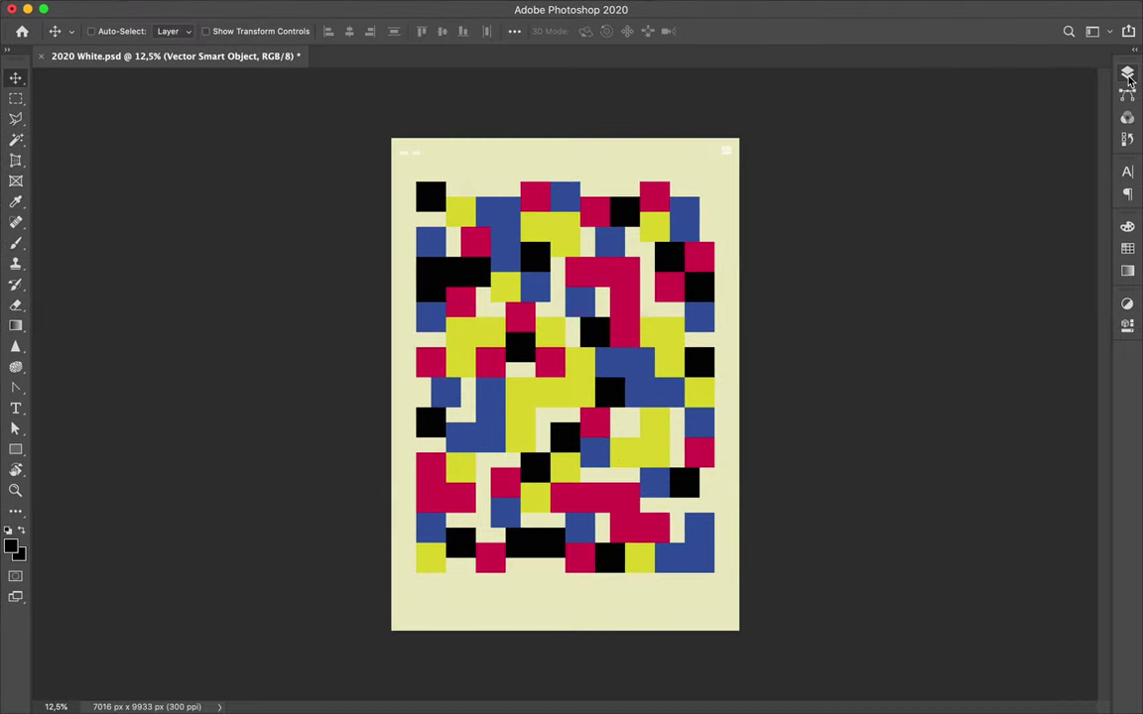
pyautogui.click(1126, 75)
pyautogui.moveTo(1027, 260); pyautogui.dragTo(1015, 403)
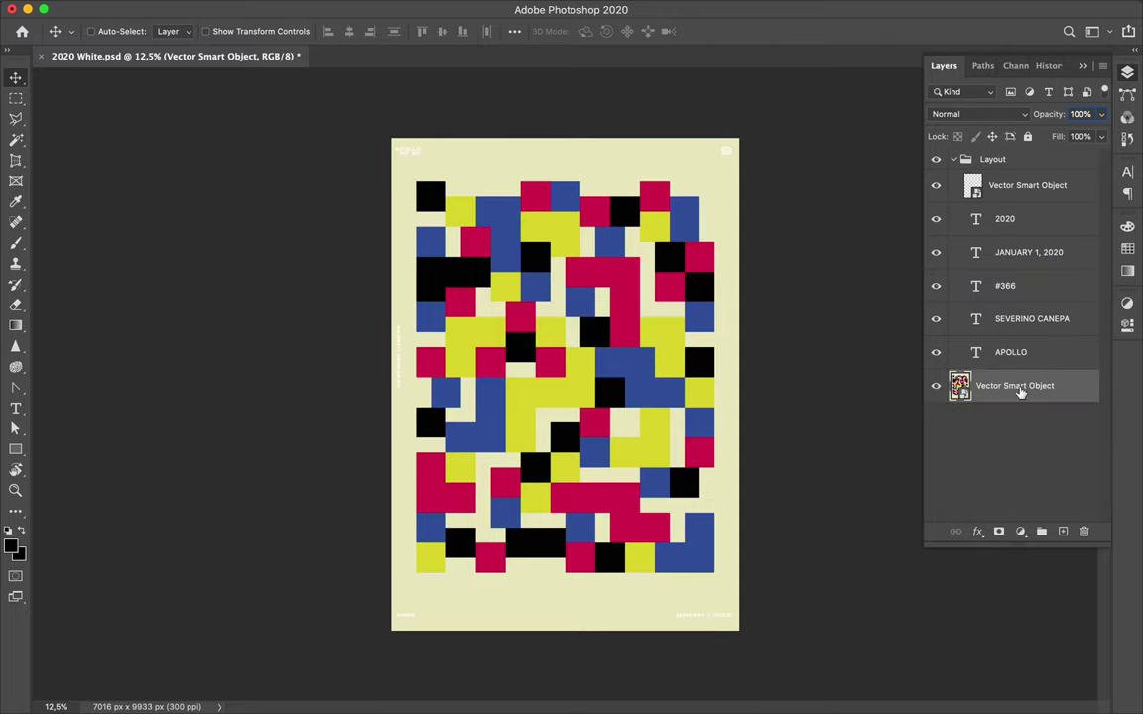
pyautogui.moveTo(1016, 400); pyautogui.dragTo(1002, 405)
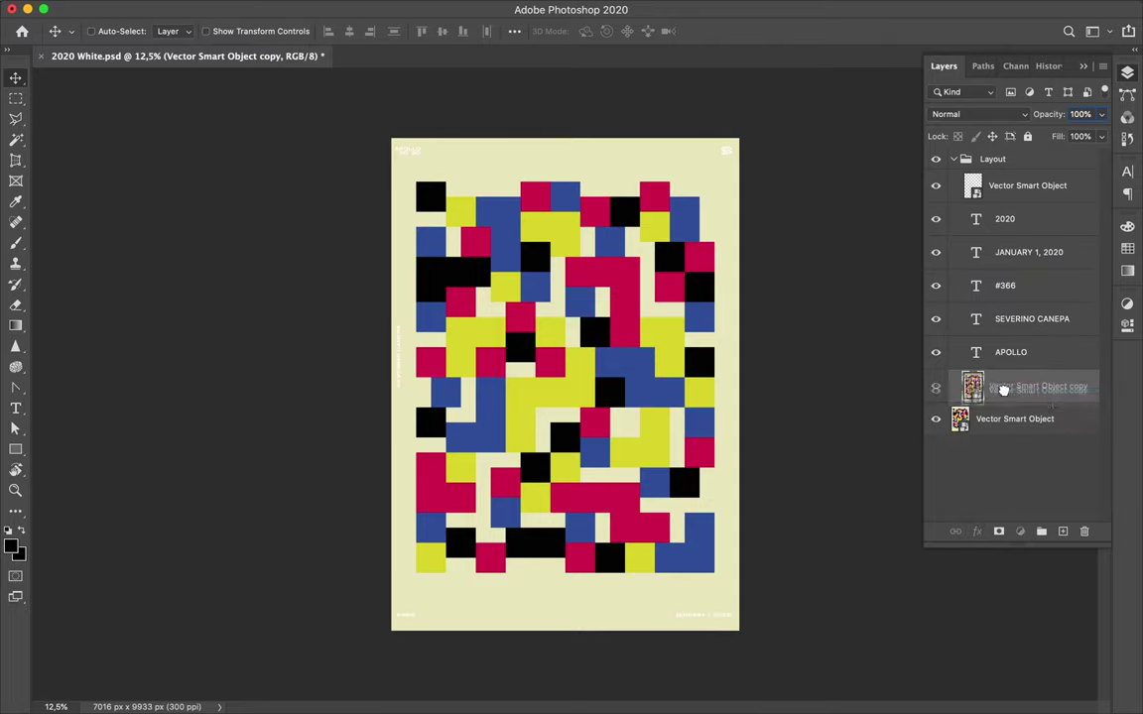
# - Add Gaussian colour noise (Monochromatic off) to the duplicated pattern layer
pyautogui.click(371, 9)
pyautogui.moveTo(383, 242)
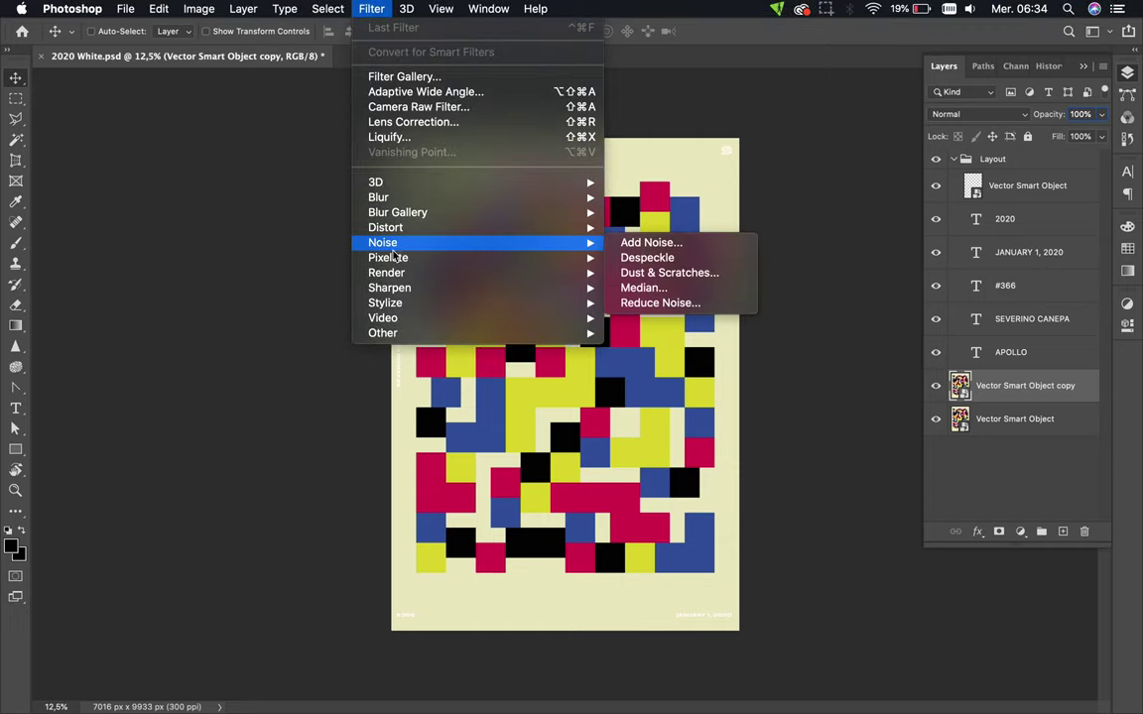
pyautogui.click(650, 243)
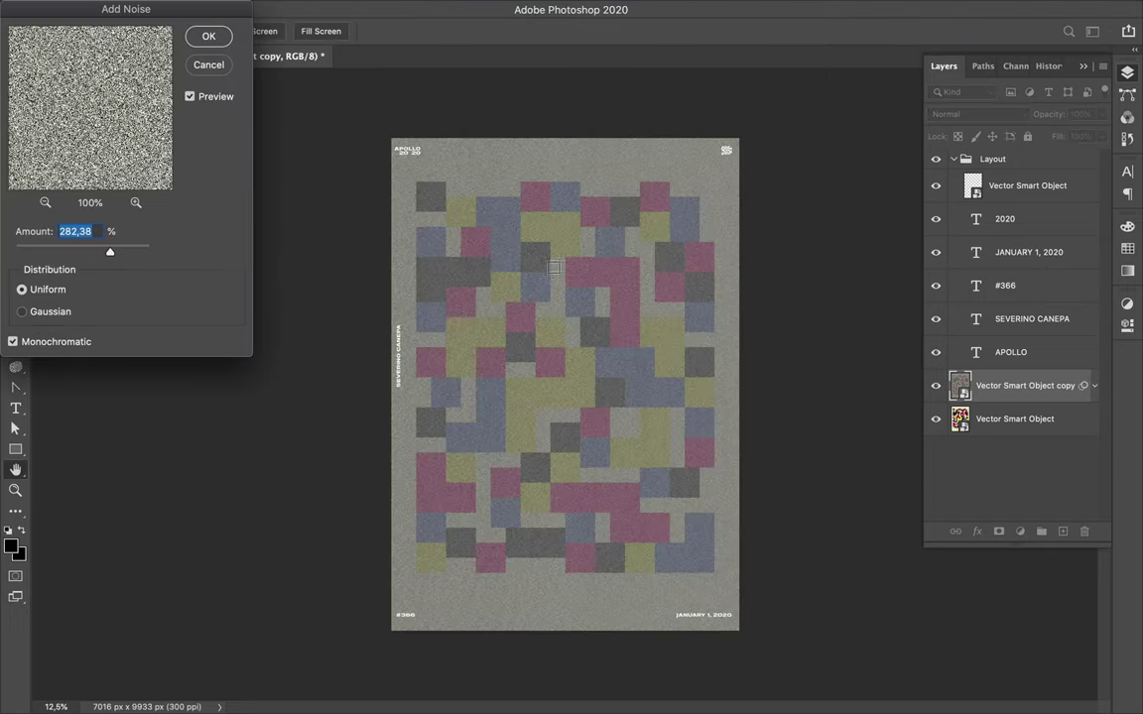
pyautogui.click(22, 312)
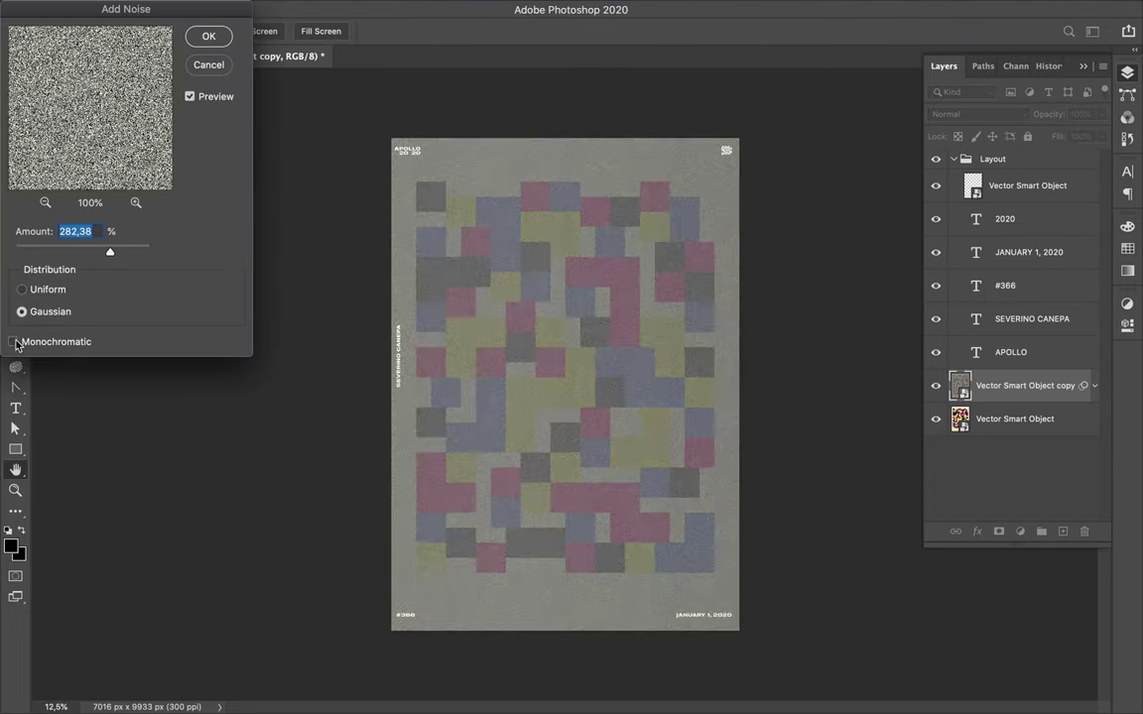
pyautogui.click(14, 342)
# - Give the noise layer Overlay blend mode and 2% fill
pyautogui.click(209, 37)
pyautogui.click(977, 114)
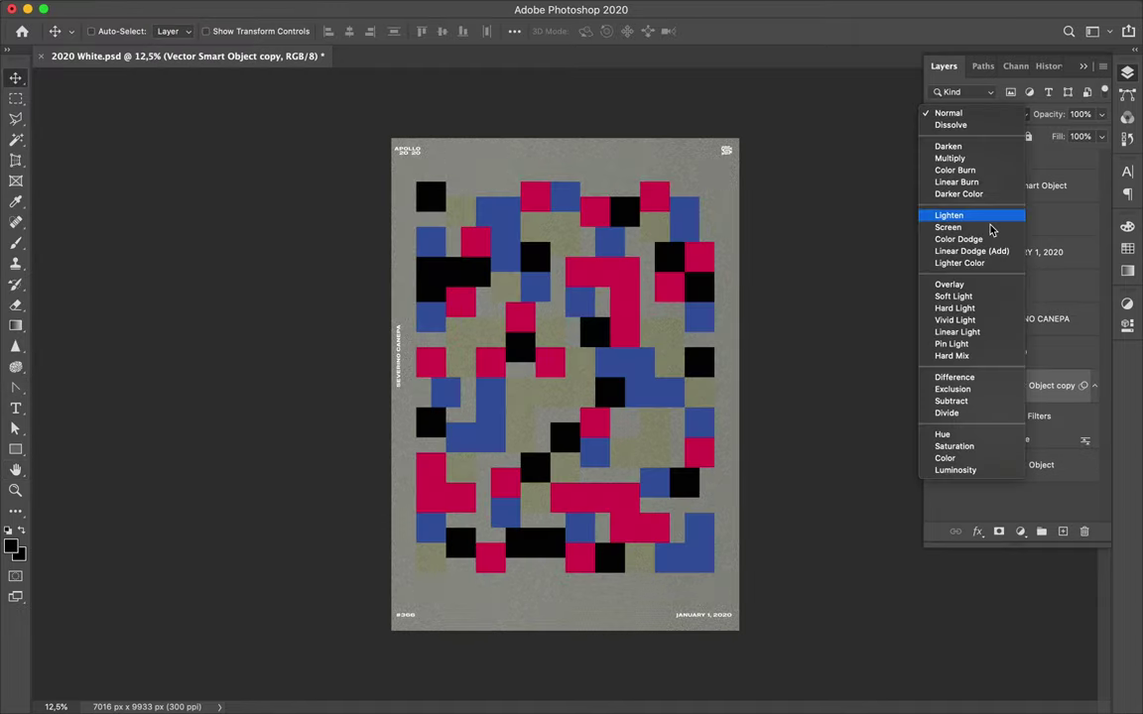
pyautogui.click(977, 287)
pyautogui.moveTo(1101, 136); pyautogui.dragTo(1030, 161)
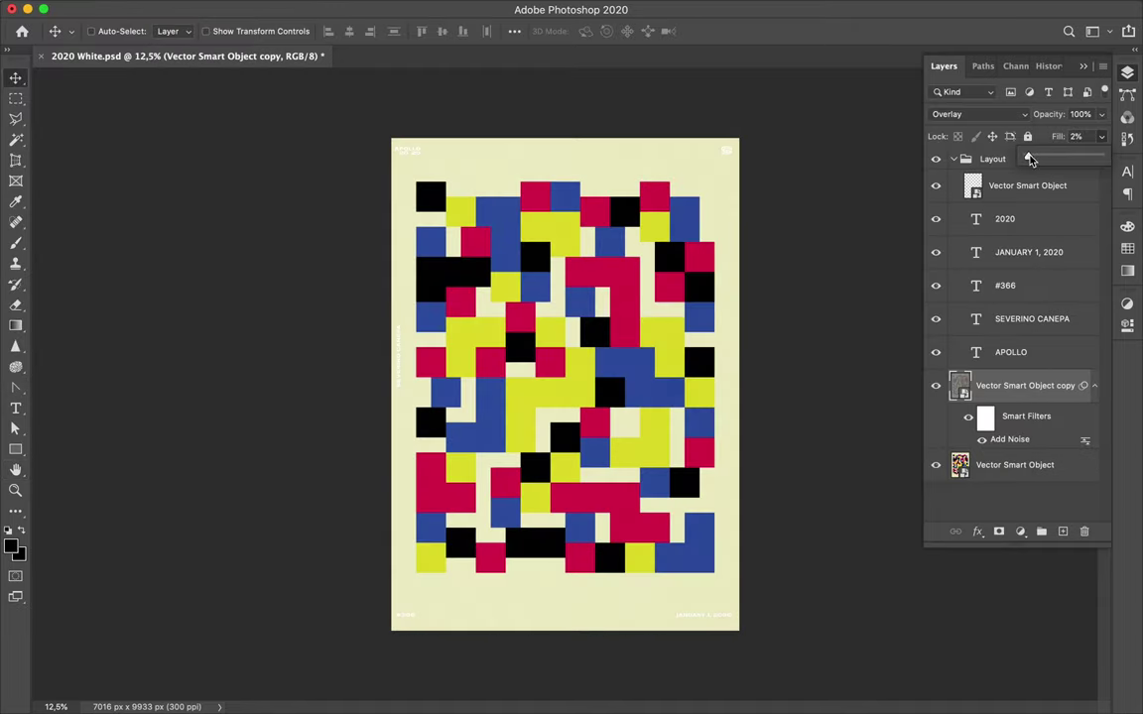
# - Move the Layout group beneath the noise layer and select the layers down to APOLLO
pyautogui.click(1031, 194)
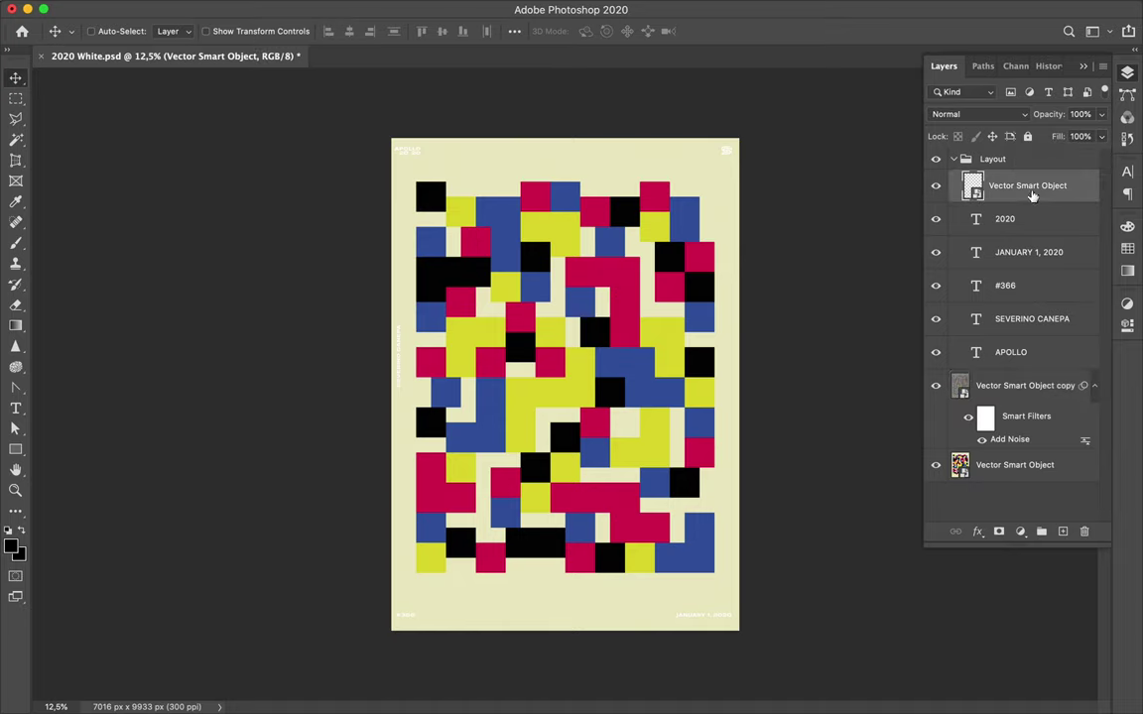
pyautogui.moveTo(997, 161); pyautogui.dragTo(977, 453)
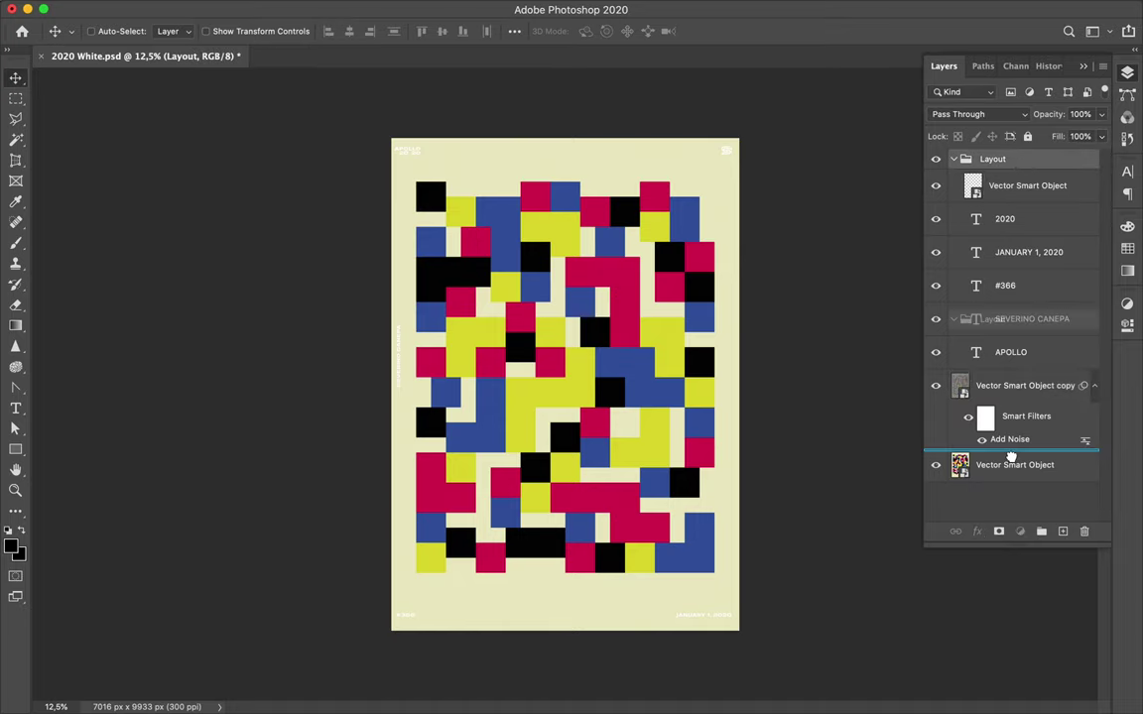
pyautogui.click(1019, 268)
pyautogui.keyDown('shift'); pyautogui.click(1009, 432); pyautogui.keyUp('shift')
# - Set the selected poster text layers' colour to black
pyautogui.press('t')
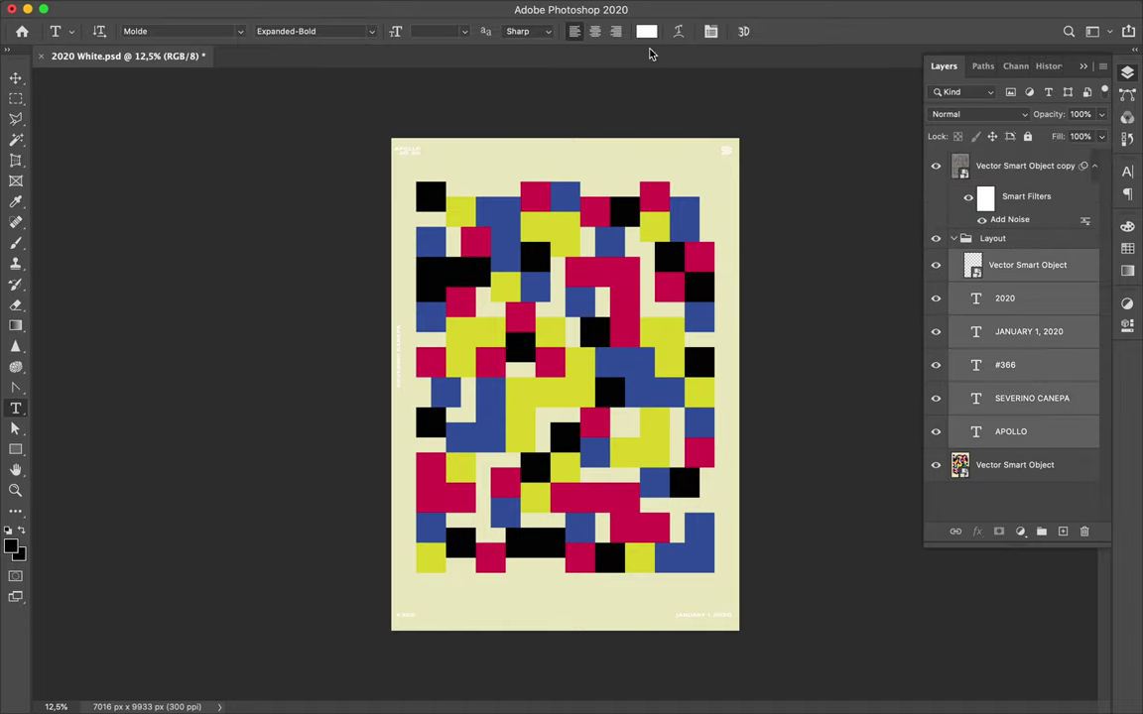
pyautogui.click(645, 31)
pyautogui.click(704, 647)
pyautogui.click(982, 433)
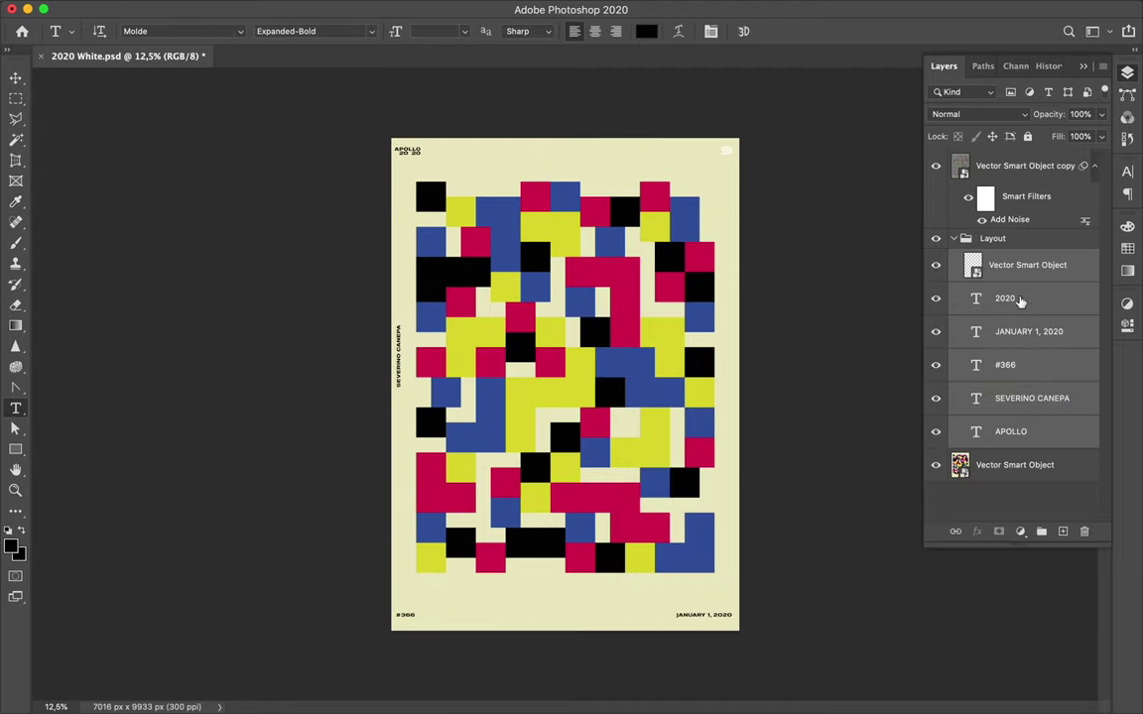
# - Add a new empty layer, delete the extra Vector Smart Object layer, and save the poster
pyautogui.click(967, 265)
pyautogui.press('b')
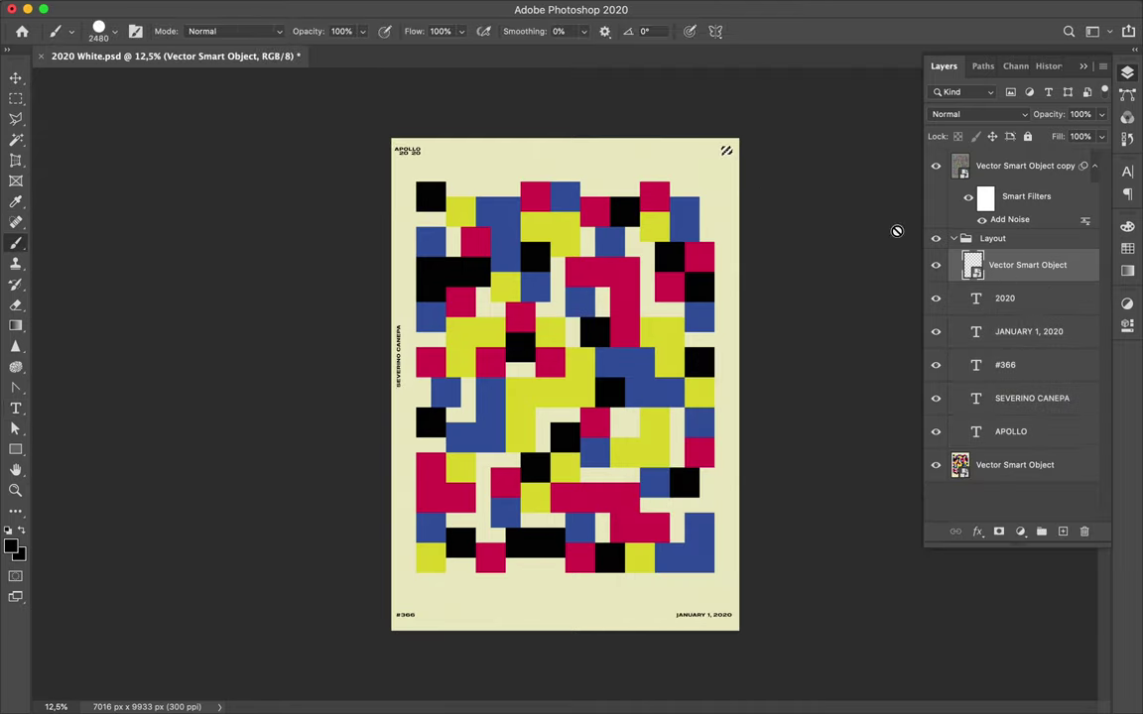
pyautogui.hotkey('ctrl', 'shift', 'alt', 'n')
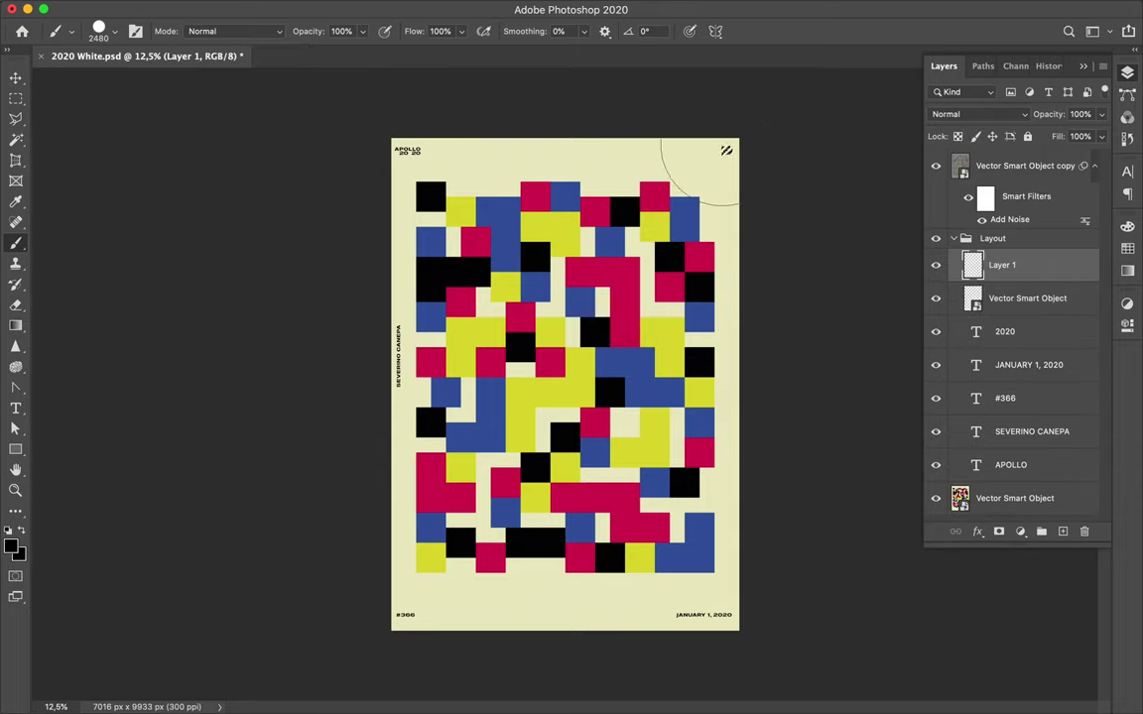
pyautogui.press('m')
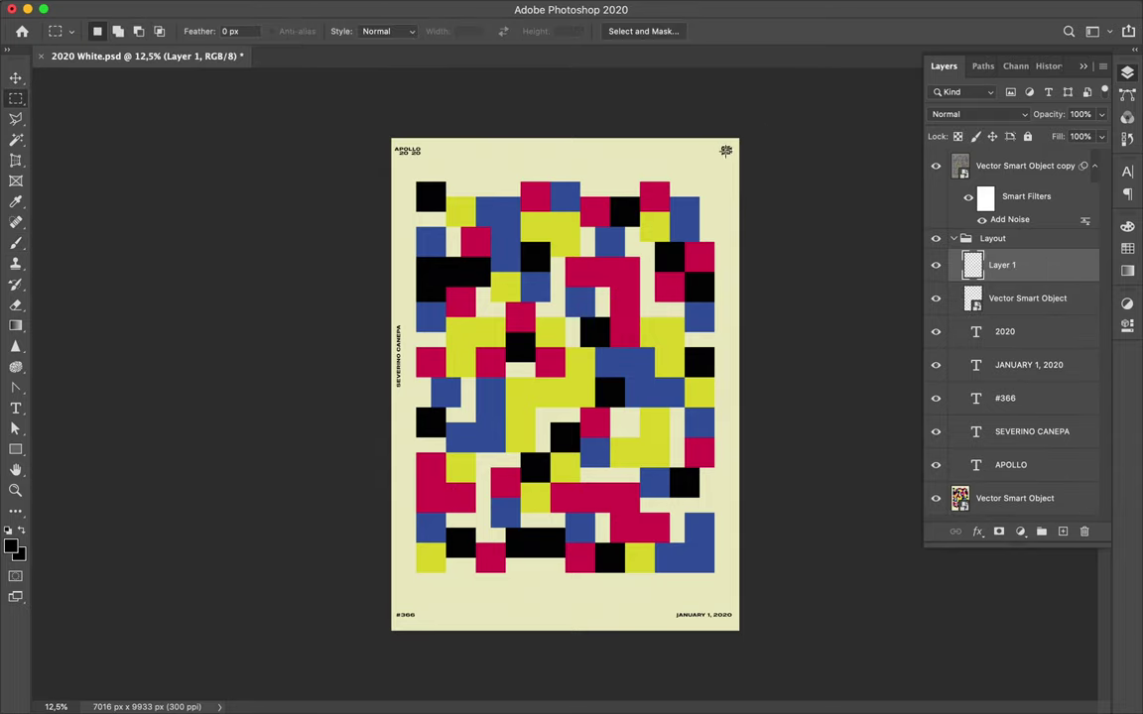
pyautogui.press('v')
pyautogui.click(1005, 300)
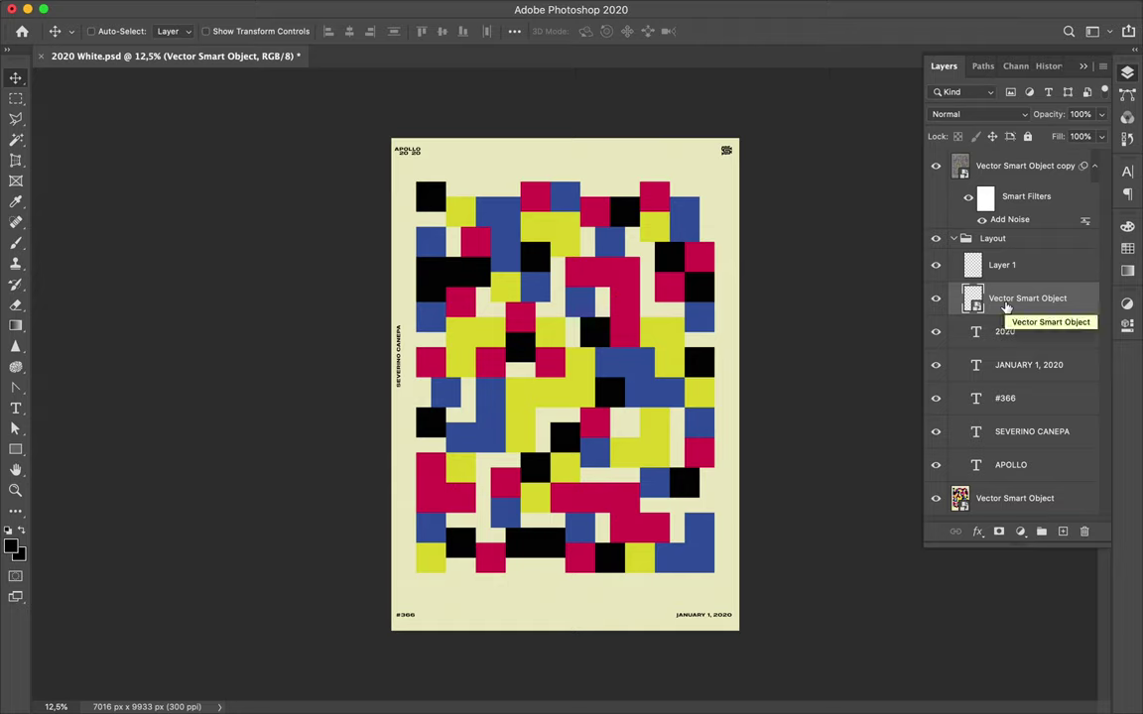
pyautogui.press('Delete')
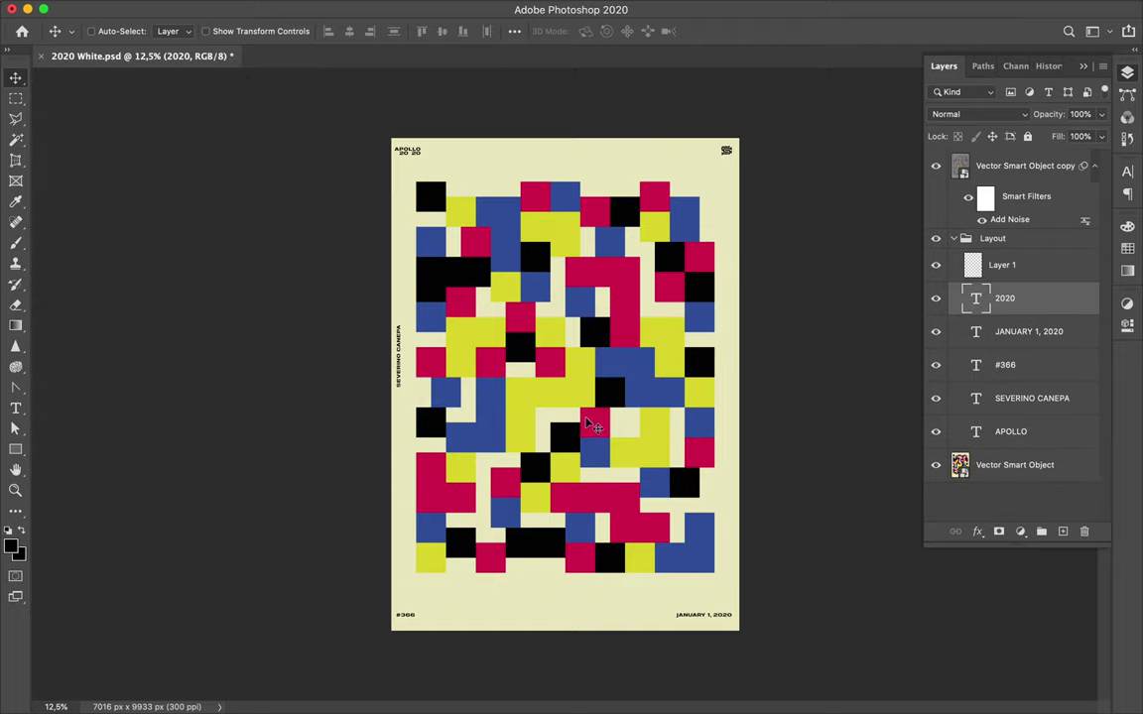
pyautogui.hotkey('ctrl', 's')
pyautogui.click(826, 7)
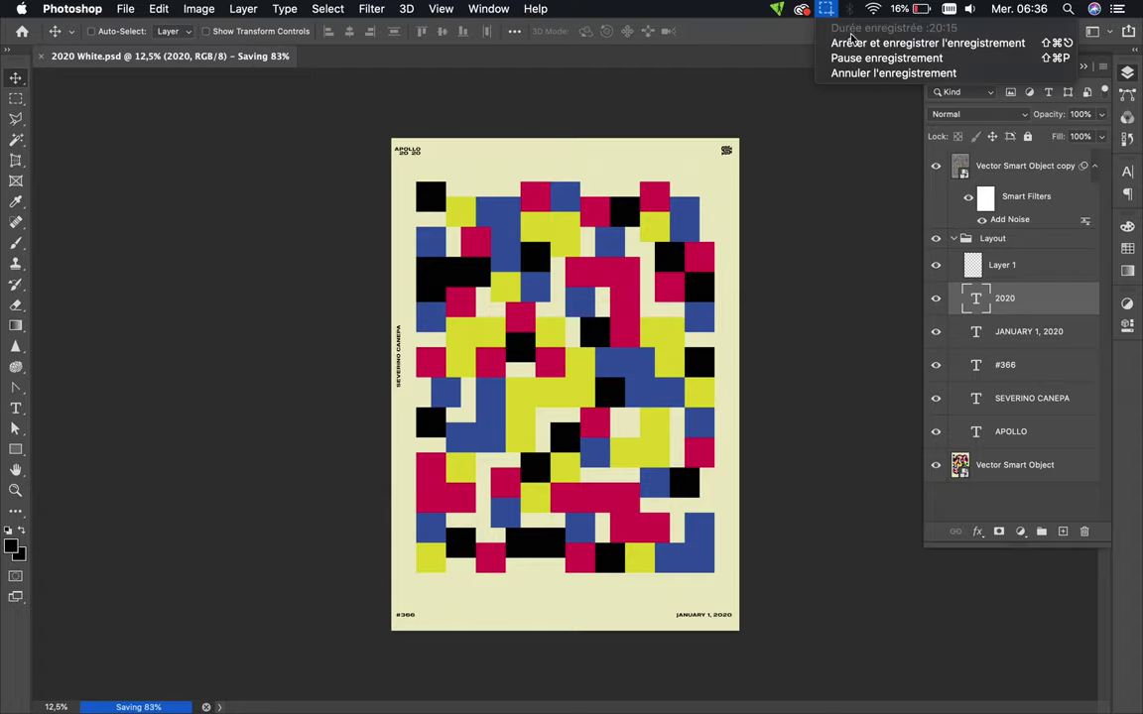